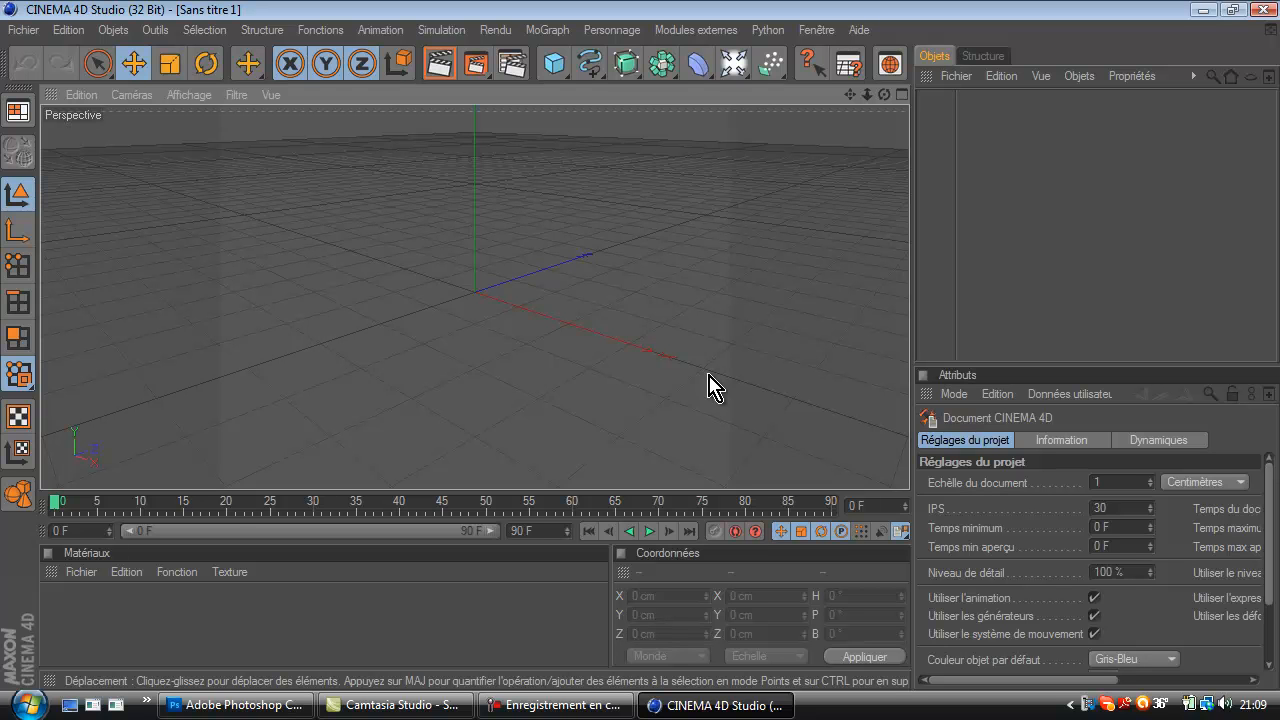
Set the render output to the HDV/HDTV 720 29.97 film/video preset, keeping the current image as the frame range
click(523, 58)
click(213, 75)
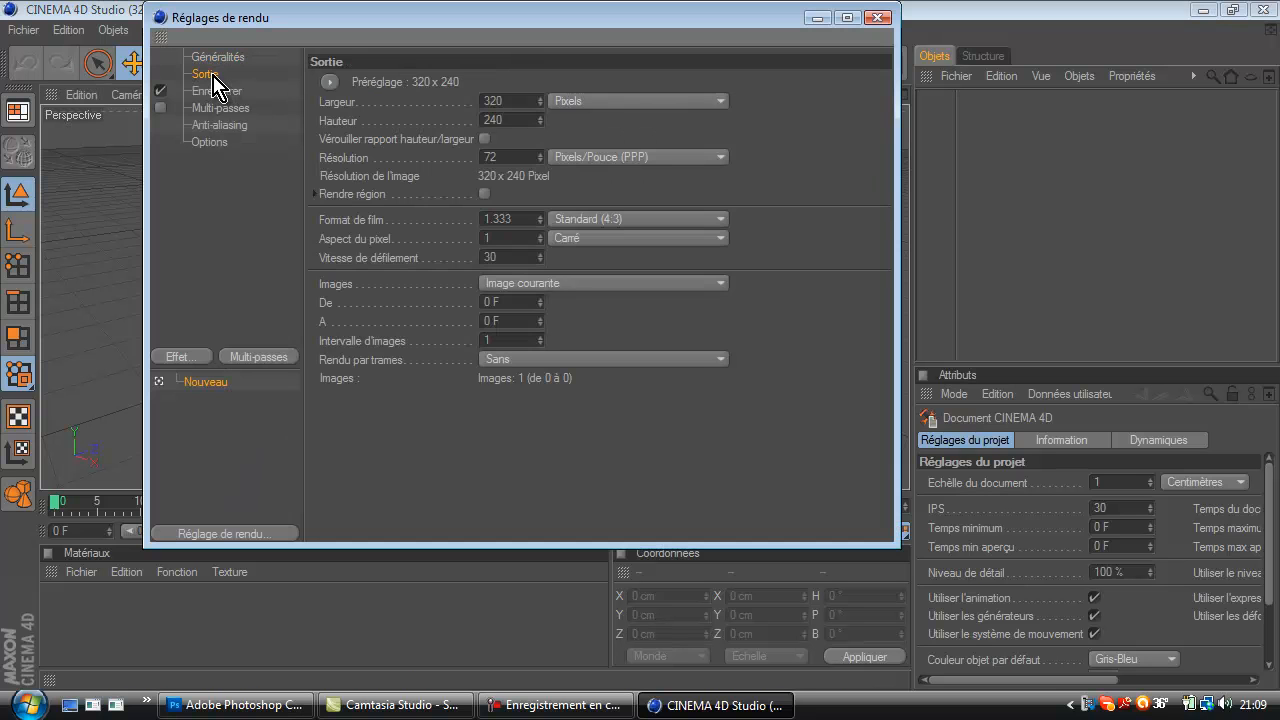
click(330, 84)
mouse_move(400, 121)
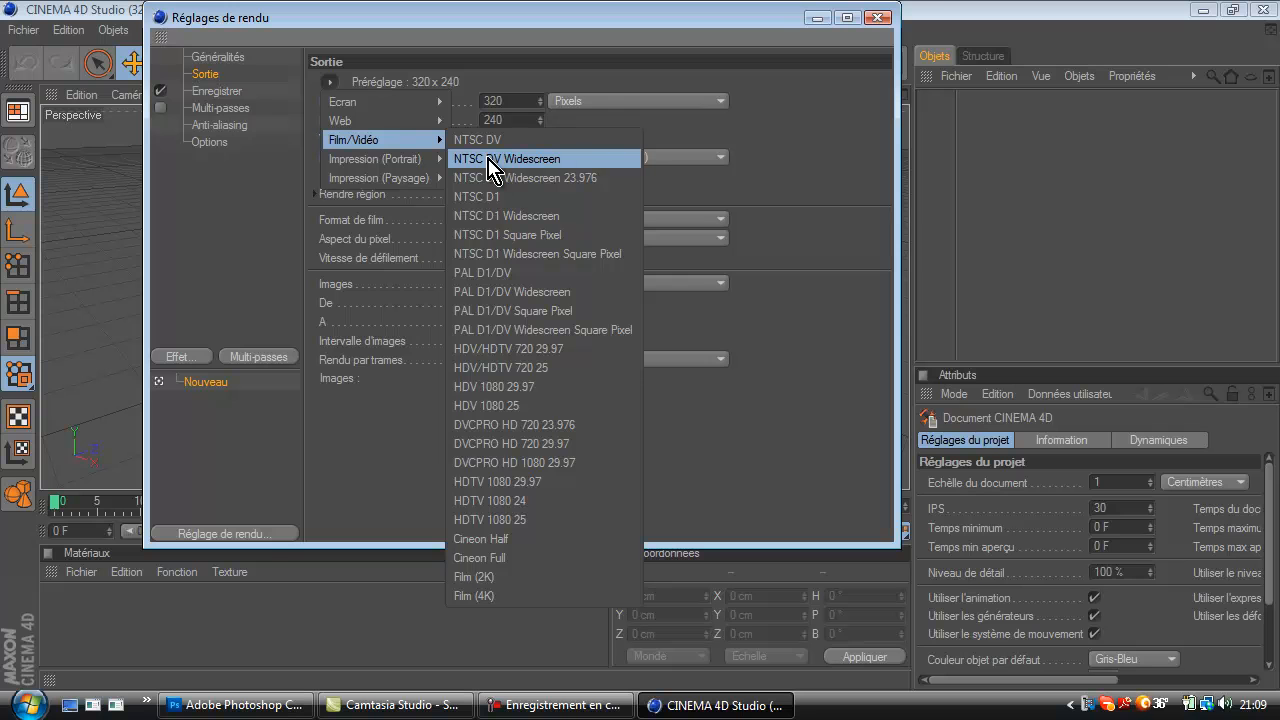
click(590, 350)
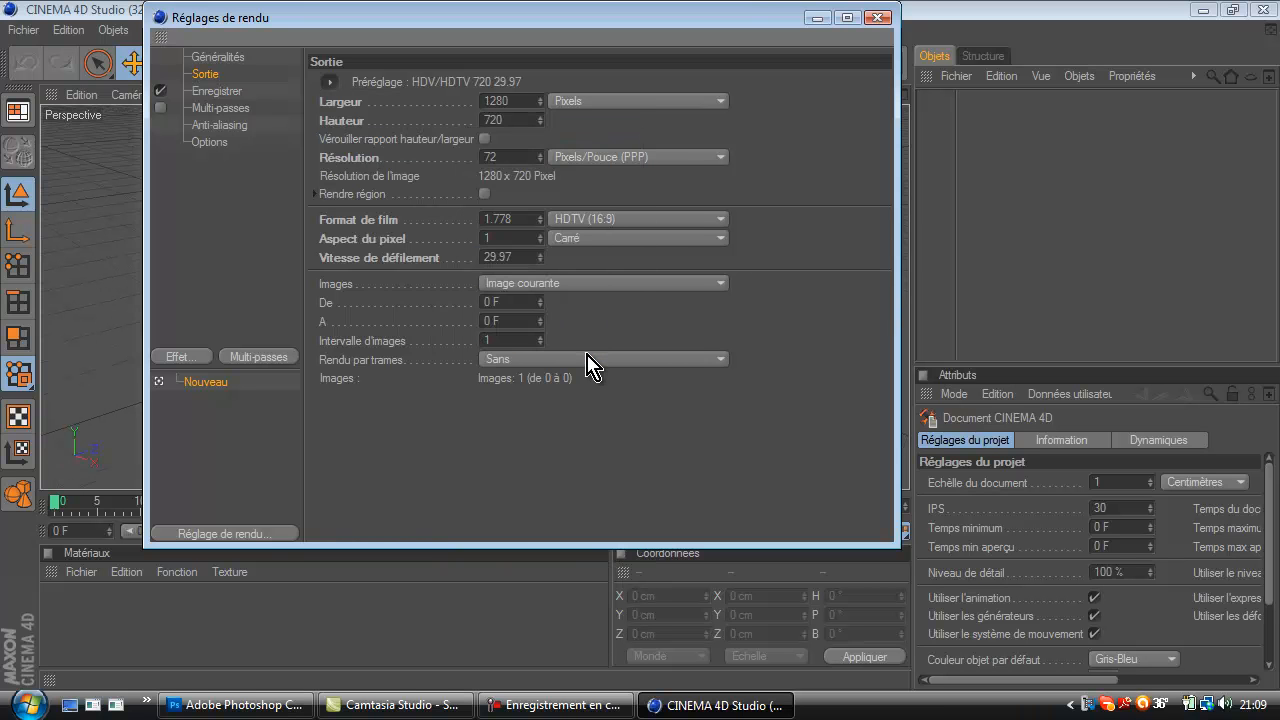
click(497, 286)
click(496, 287)
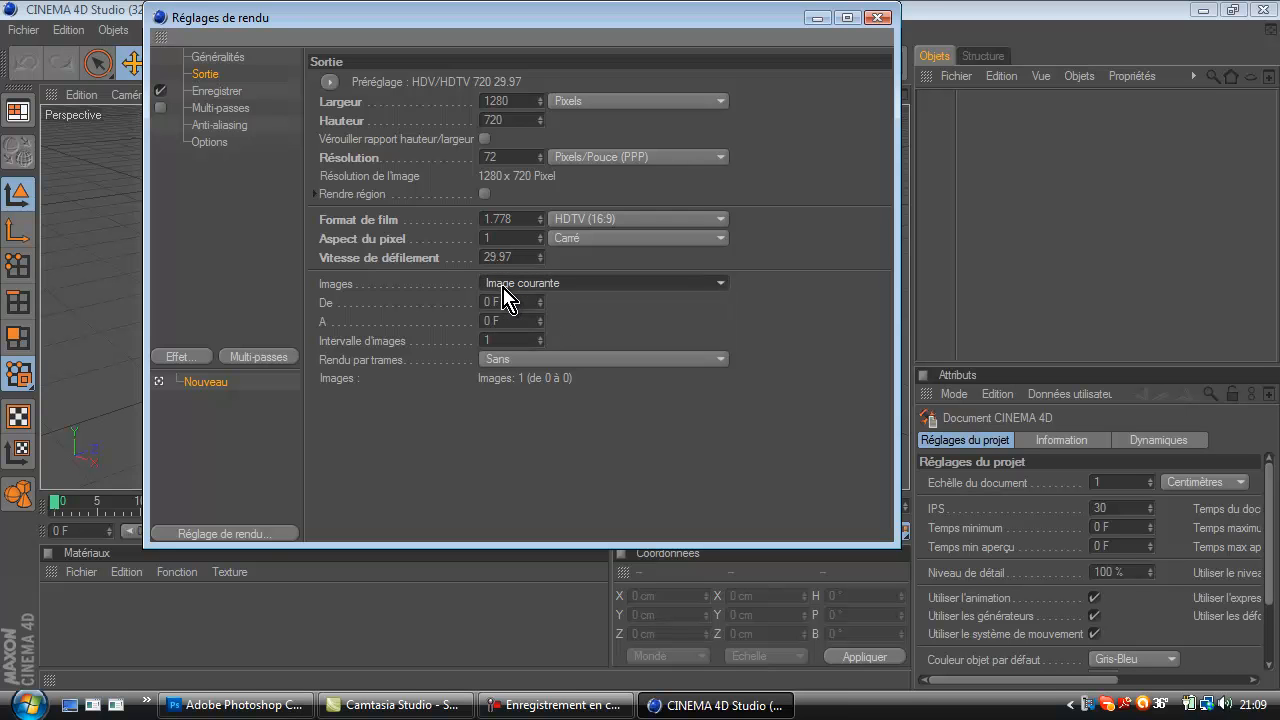
Set the render's save path to a file named "1er Partie" on the desktop
click(220, 92)
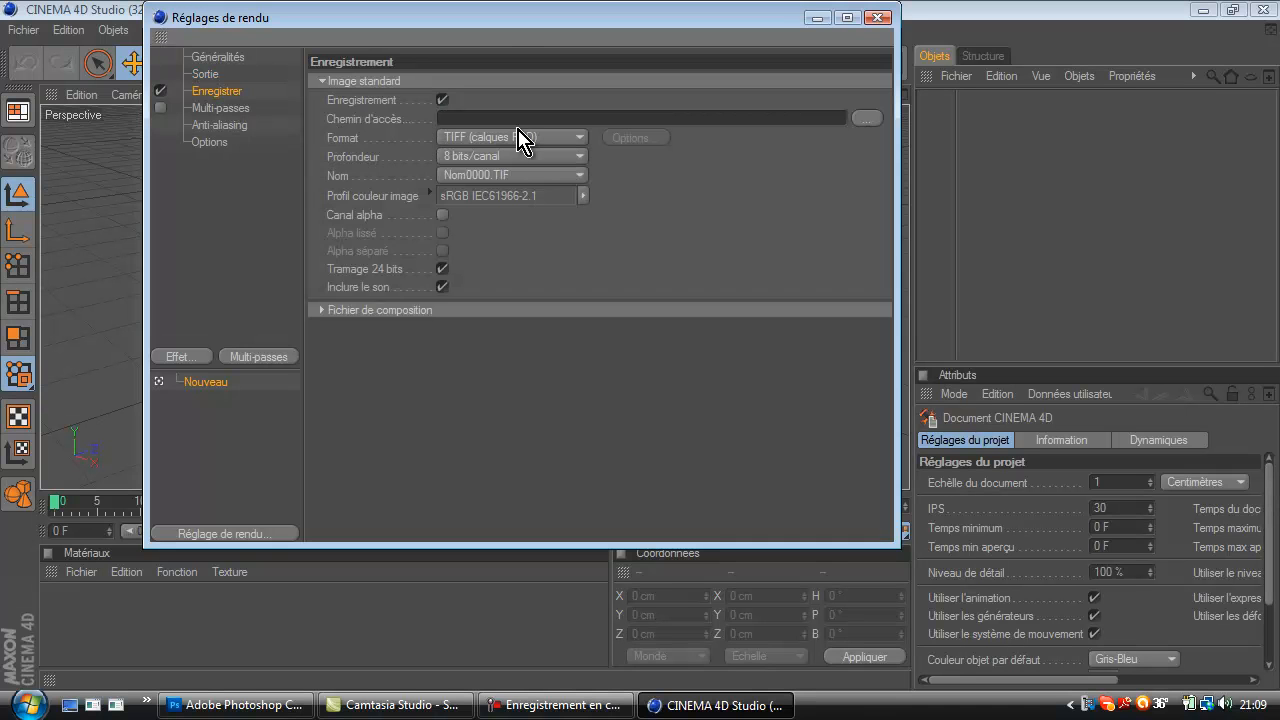
click(350, 122)
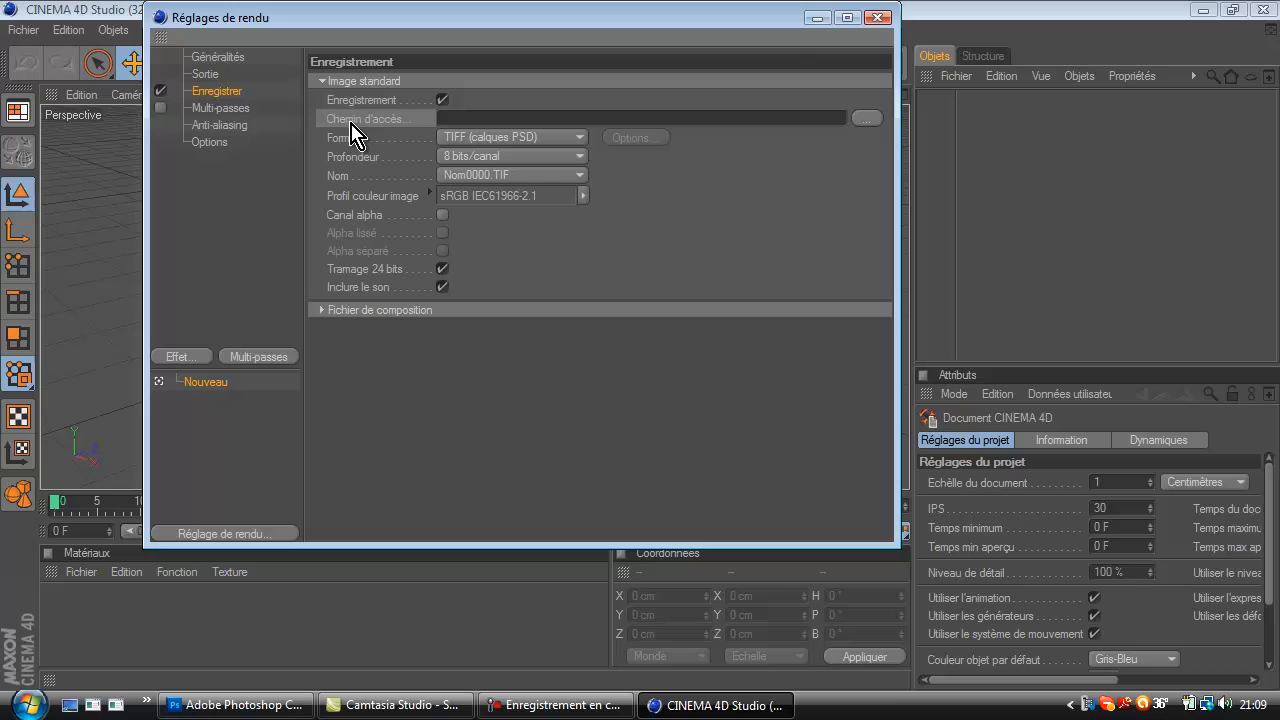
click(868, 120)
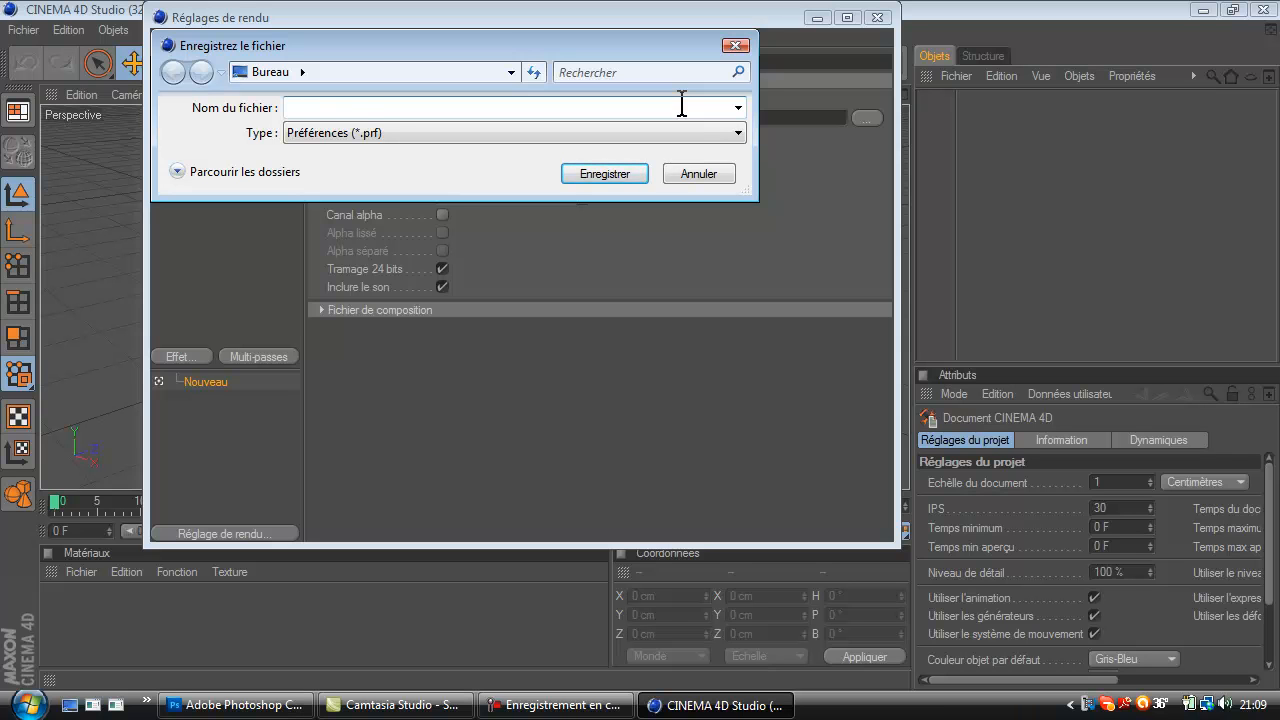
text(1er Partie)
key(Return)
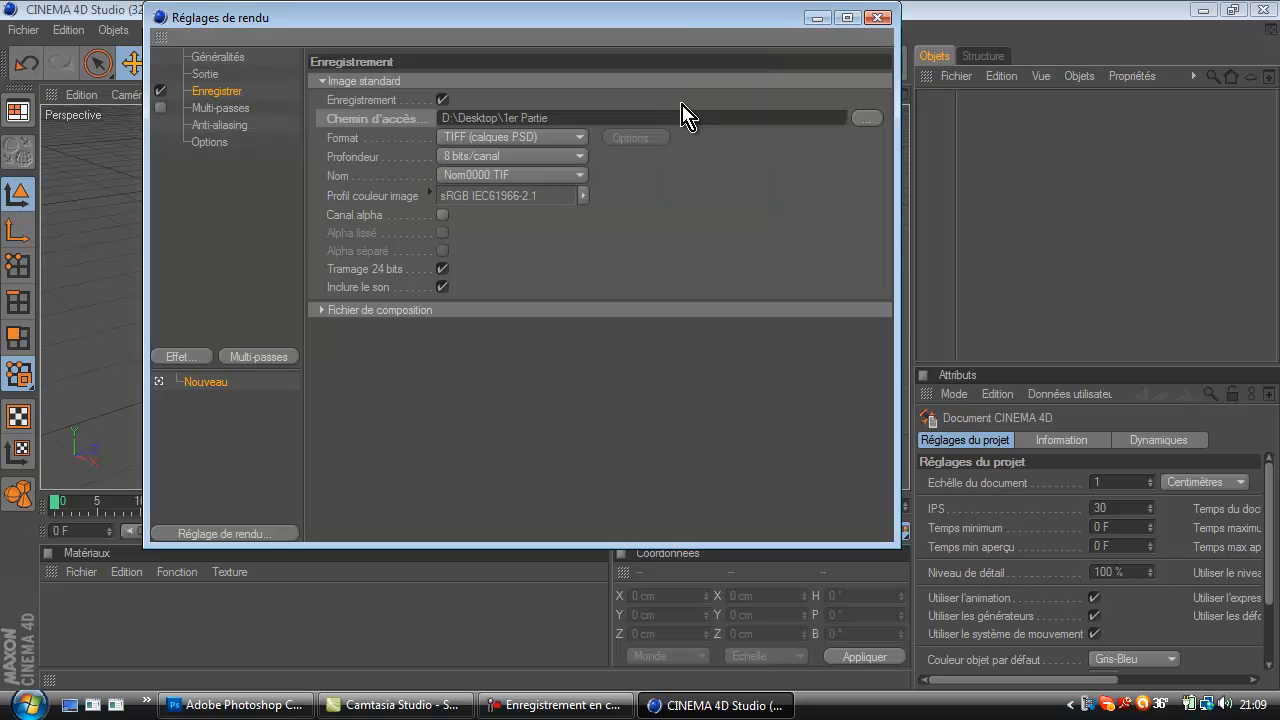
Set the saved image format to Photoshop (PSD) with an alpha channel and close the render settings
click(578, 137)
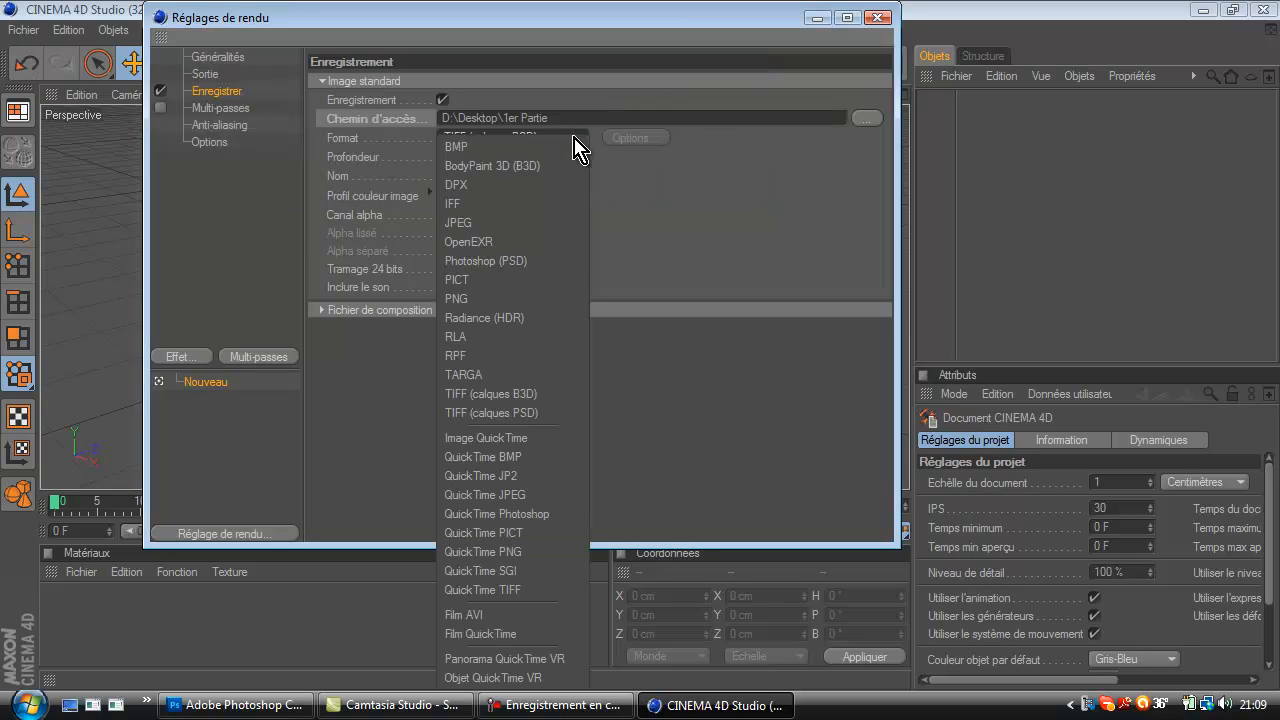
click(530, 261)
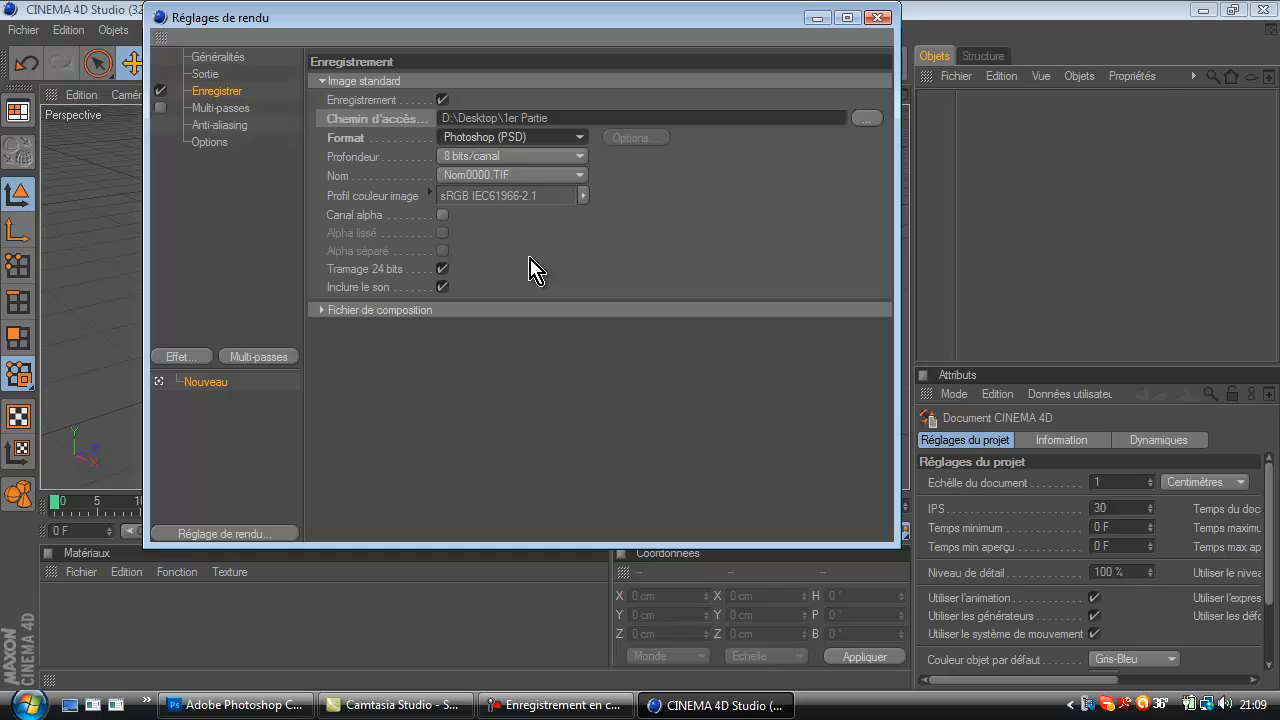
click(443, 215)
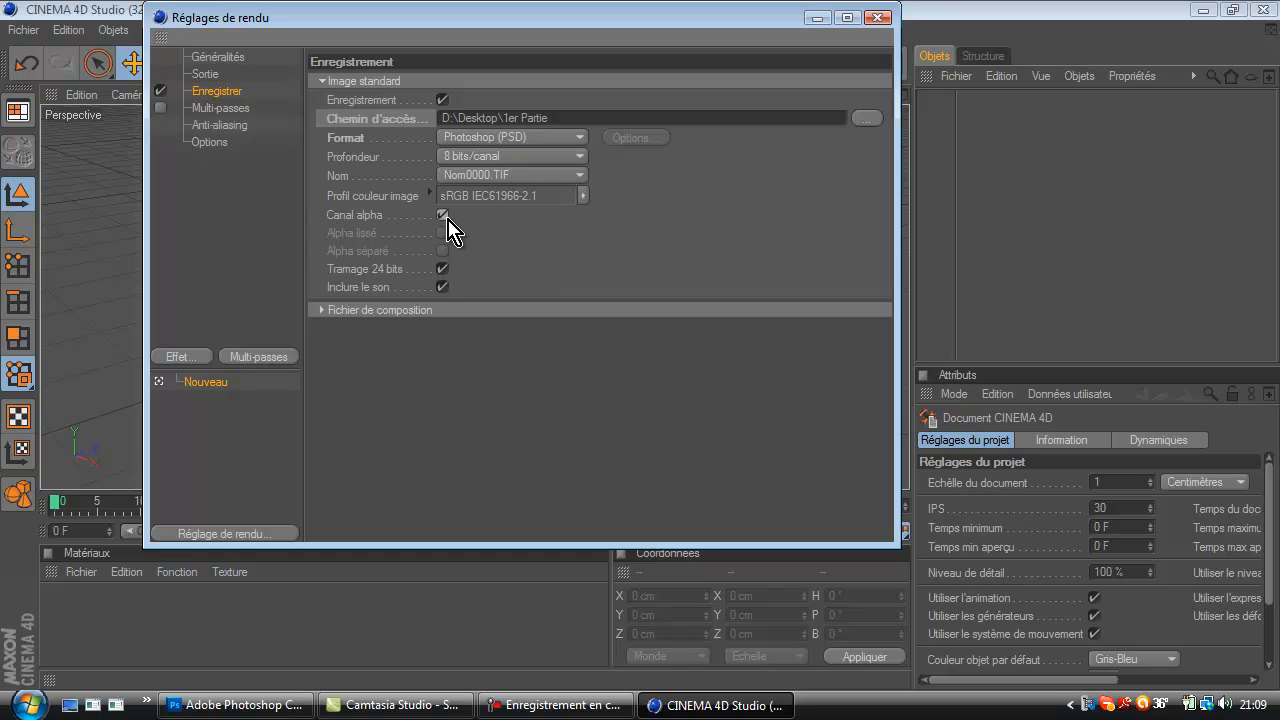
click(880, 18)
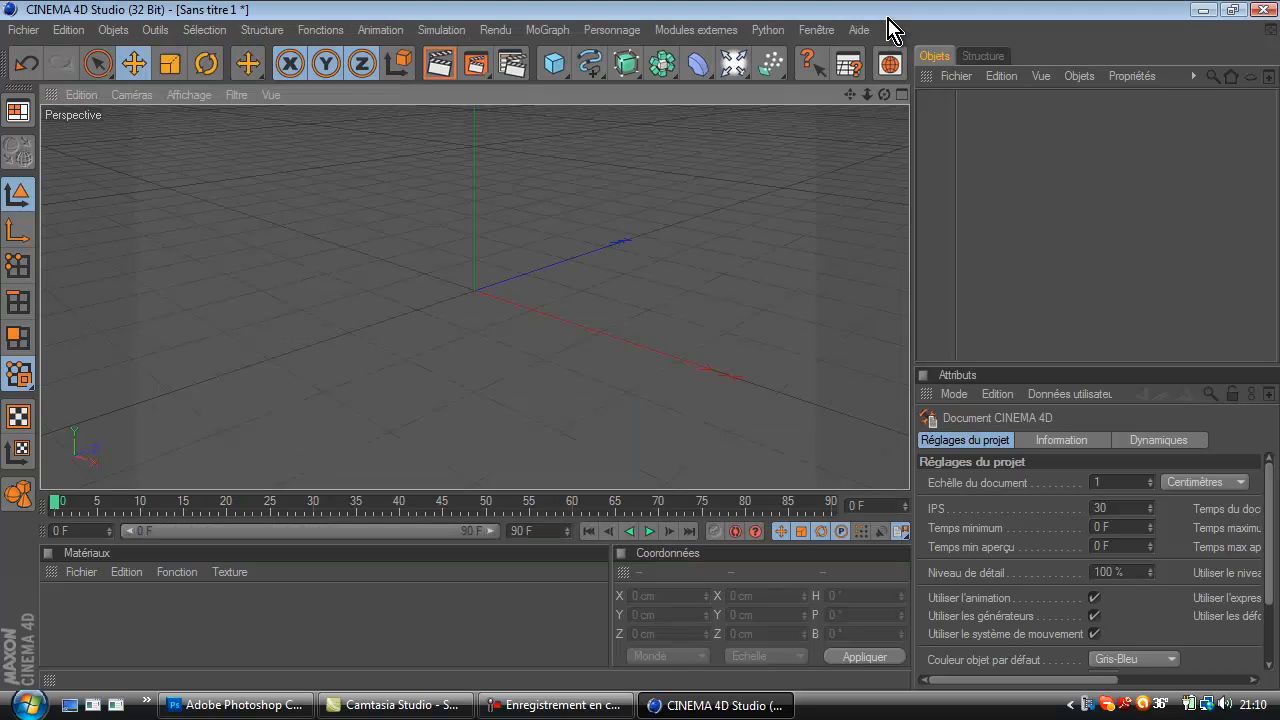
Add a MoGraph text object (Mo Texte) and set its text to "TheGraphister"
drag(885, 96, 640, 345)
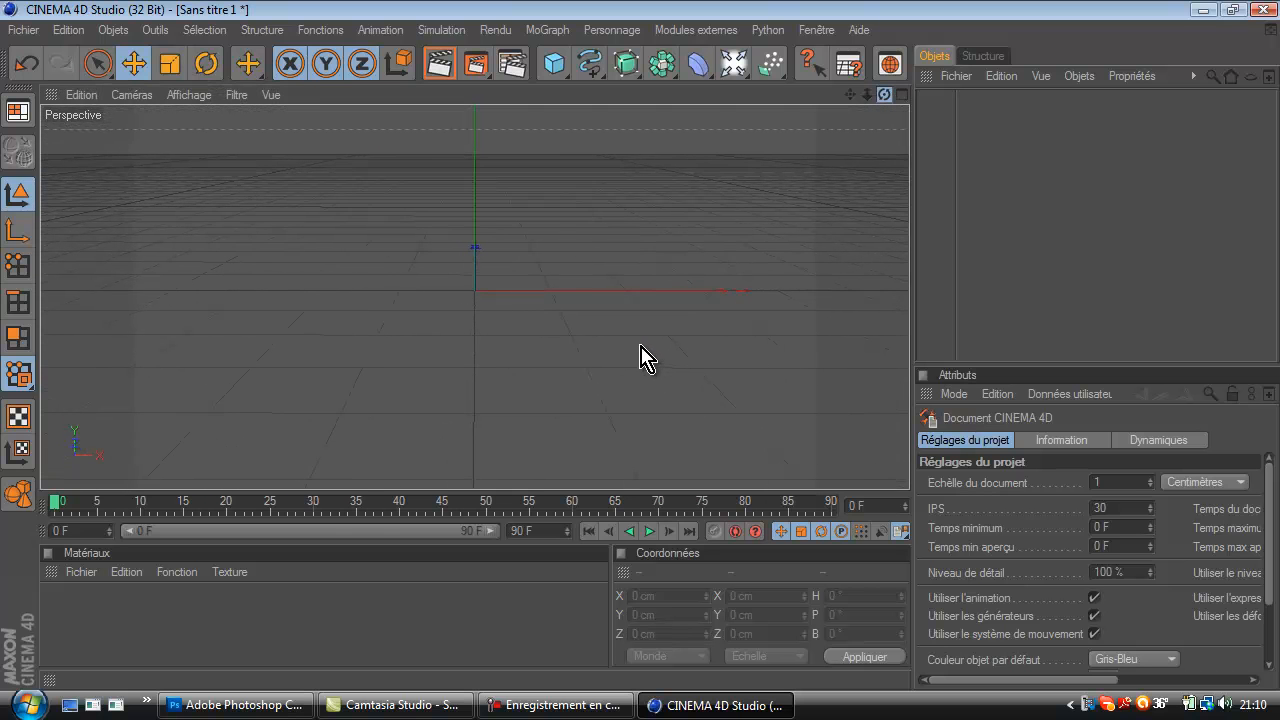
click(552, 30)
click(626, 249)
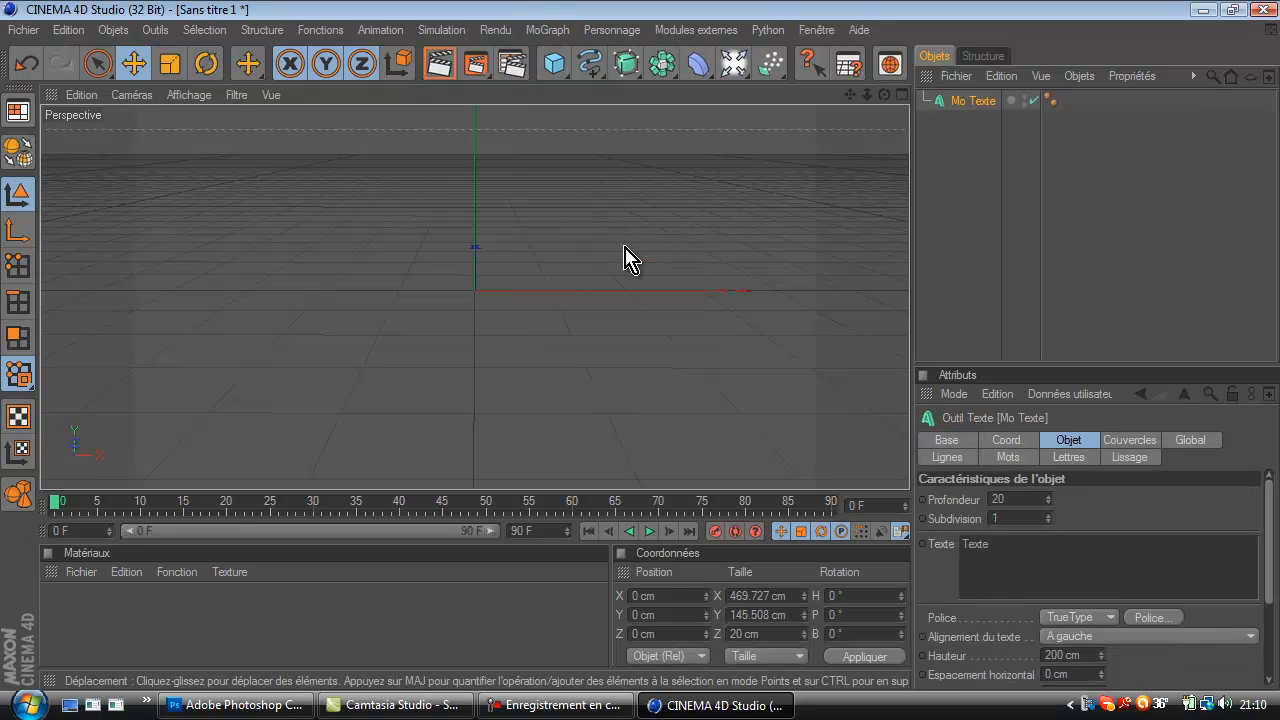
click(1012, 545)
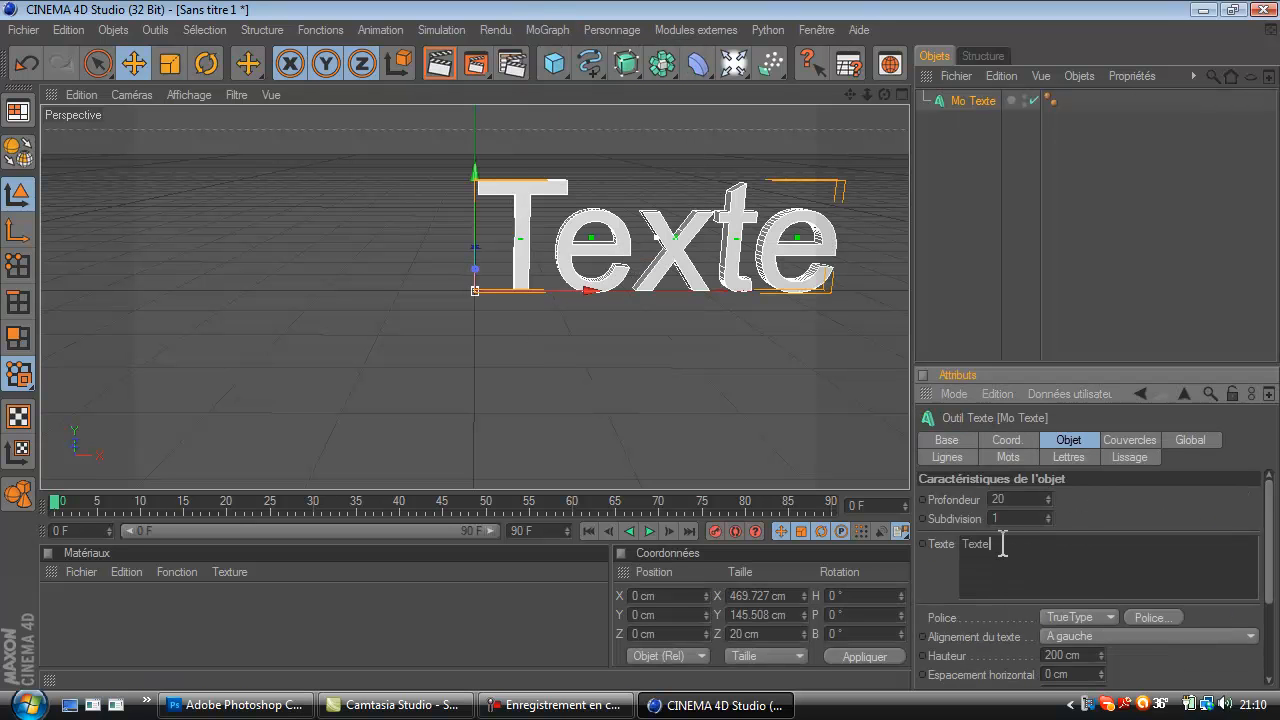
double_click(990, 543)
click(1088, 511)
Set the text object's extrusion depth to 45
drag(1035, 497, 963, 497)
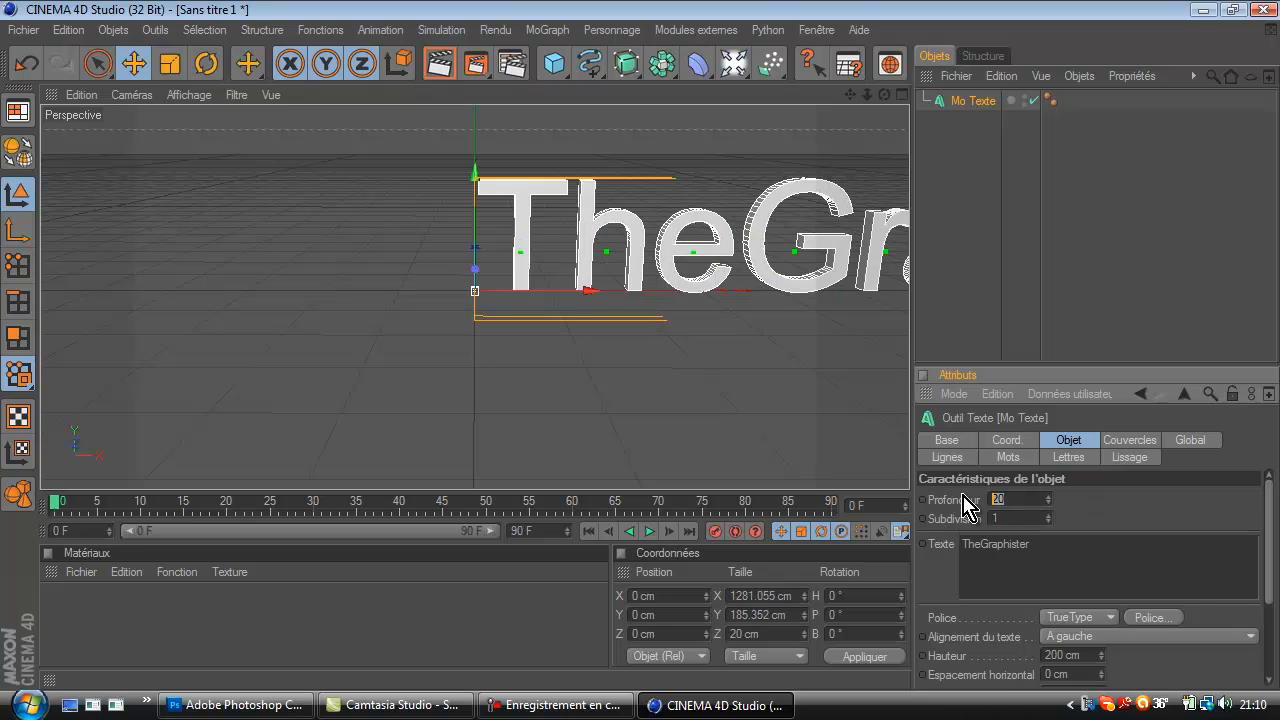
text(45)
click(1108, 522)
Change the text object's font to Unrealised in the standard style
click(1150, 617)
text(U)
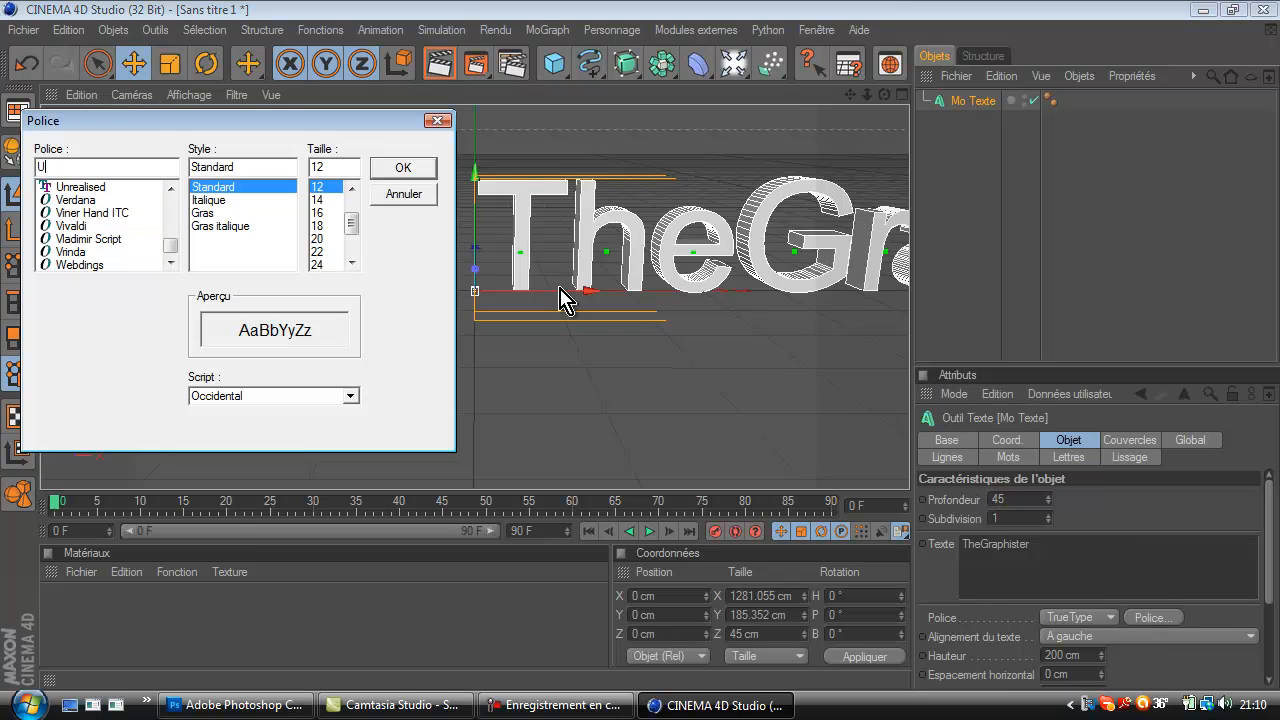
text(nrealised)
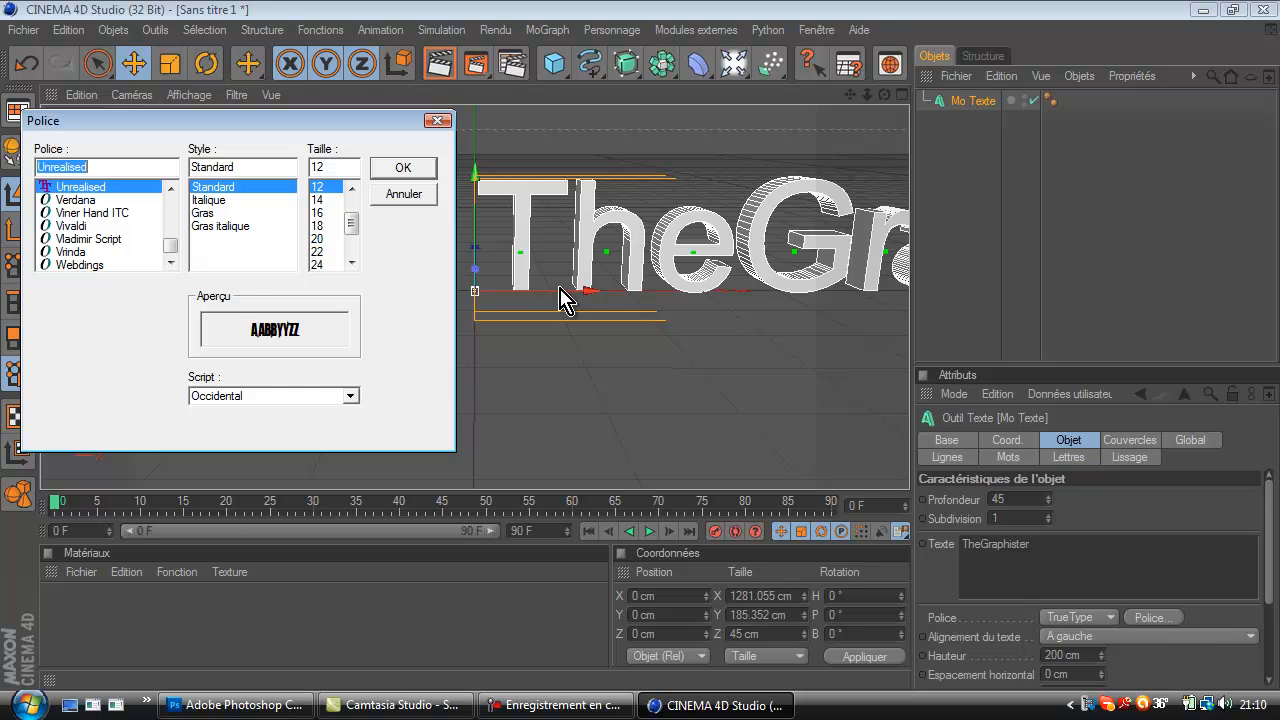
key(Return)
drag(867, 95, 651, 403)
drag(850, 95, 641, 360)
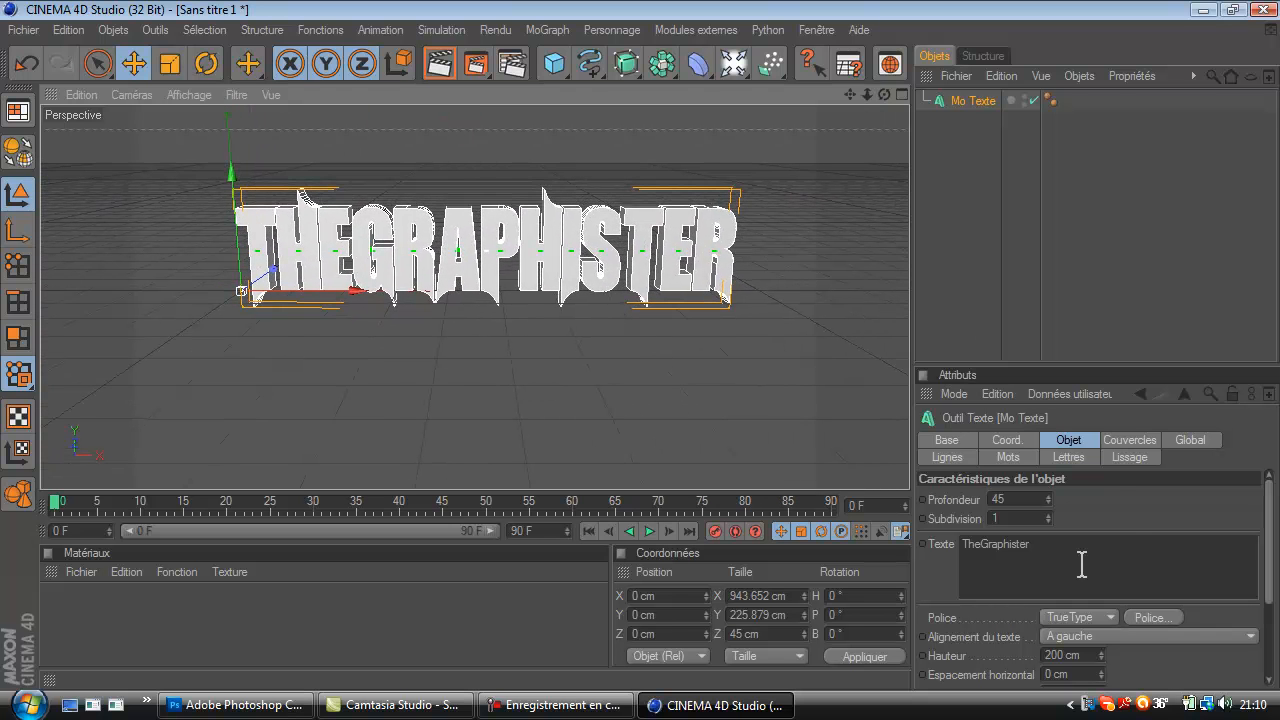
click(1110, 506)
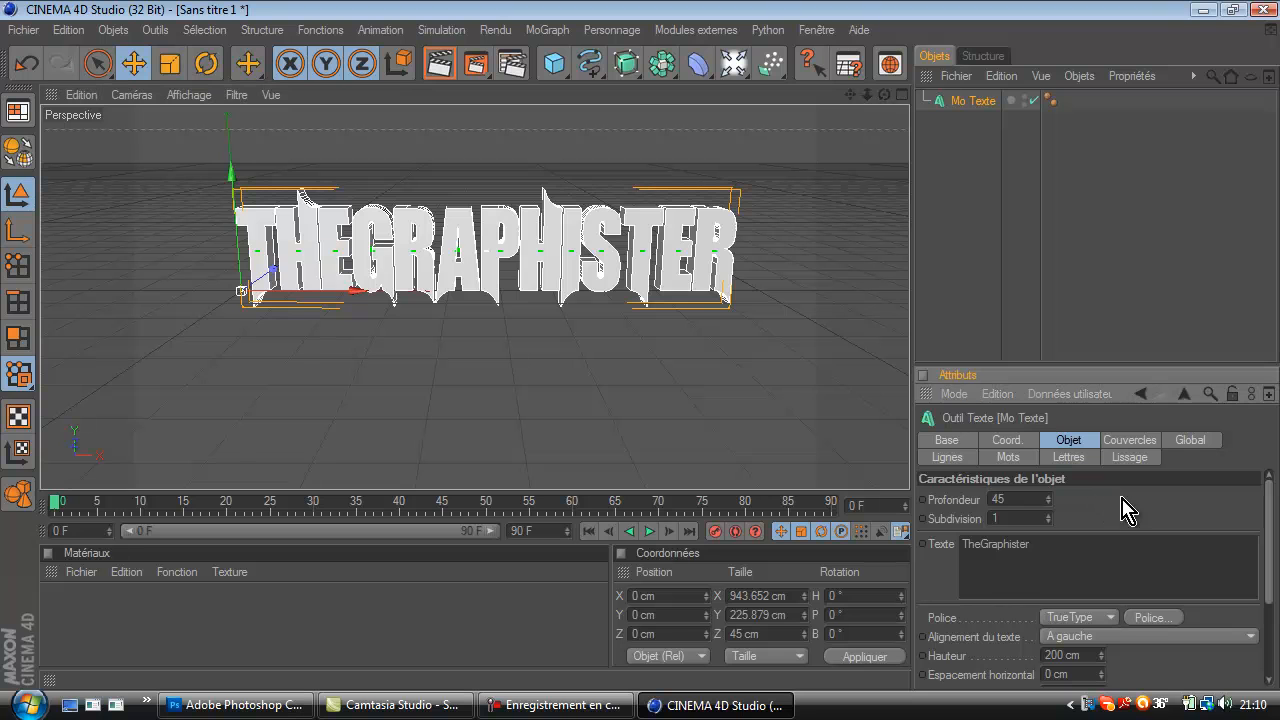
Duplicate the text object and set the copy's start cap to cap and bevel (Couvercle et biseau)
click(977, 106)
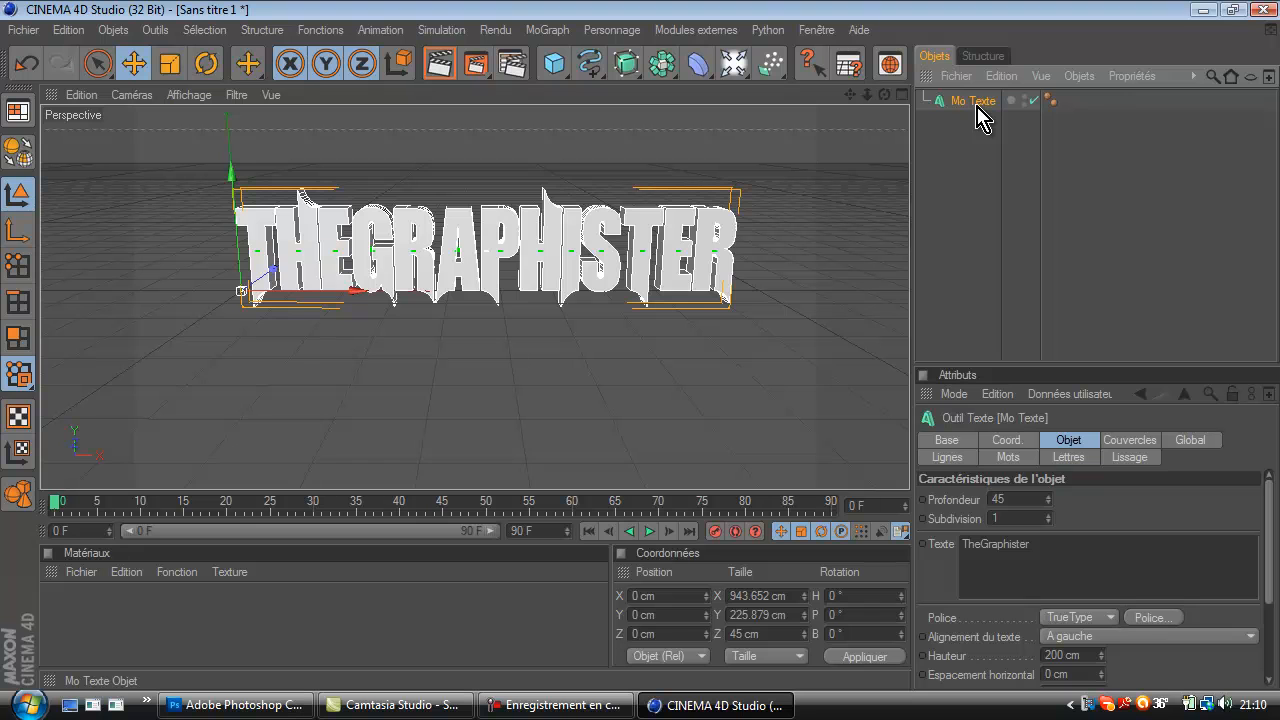
key(ctrl+c)
key(ctrl+v)
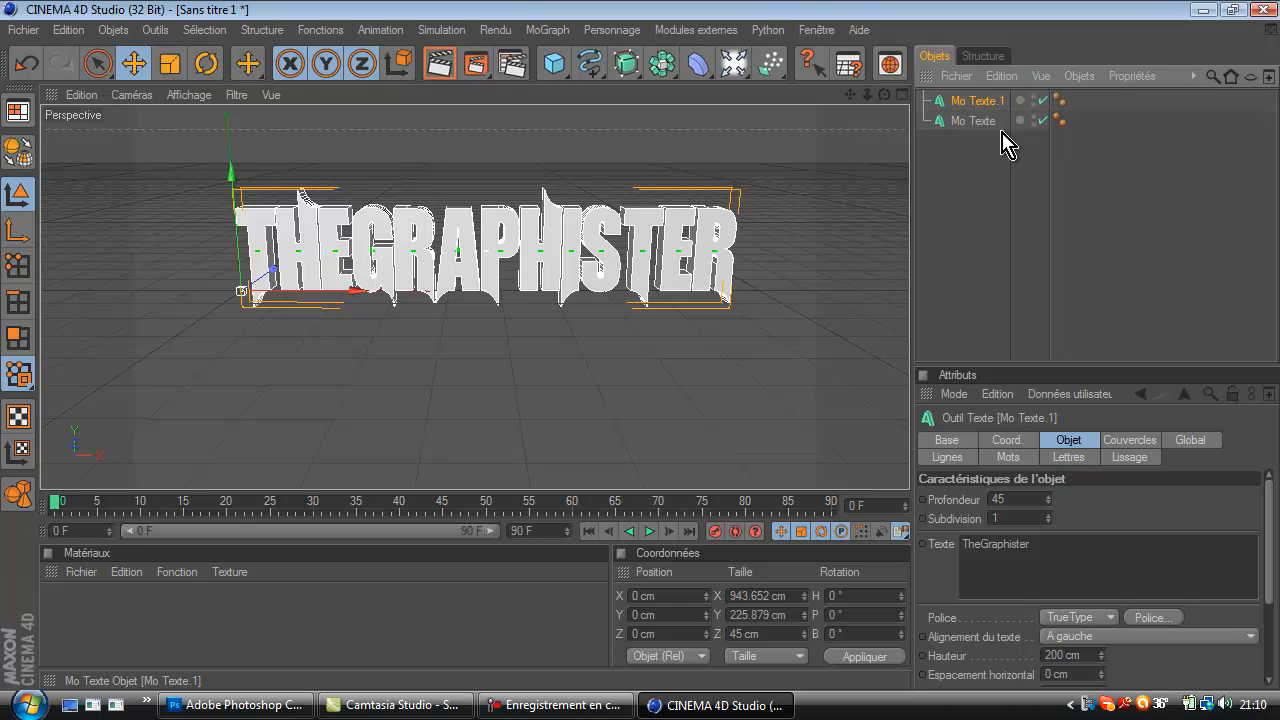
click(1143, 443)
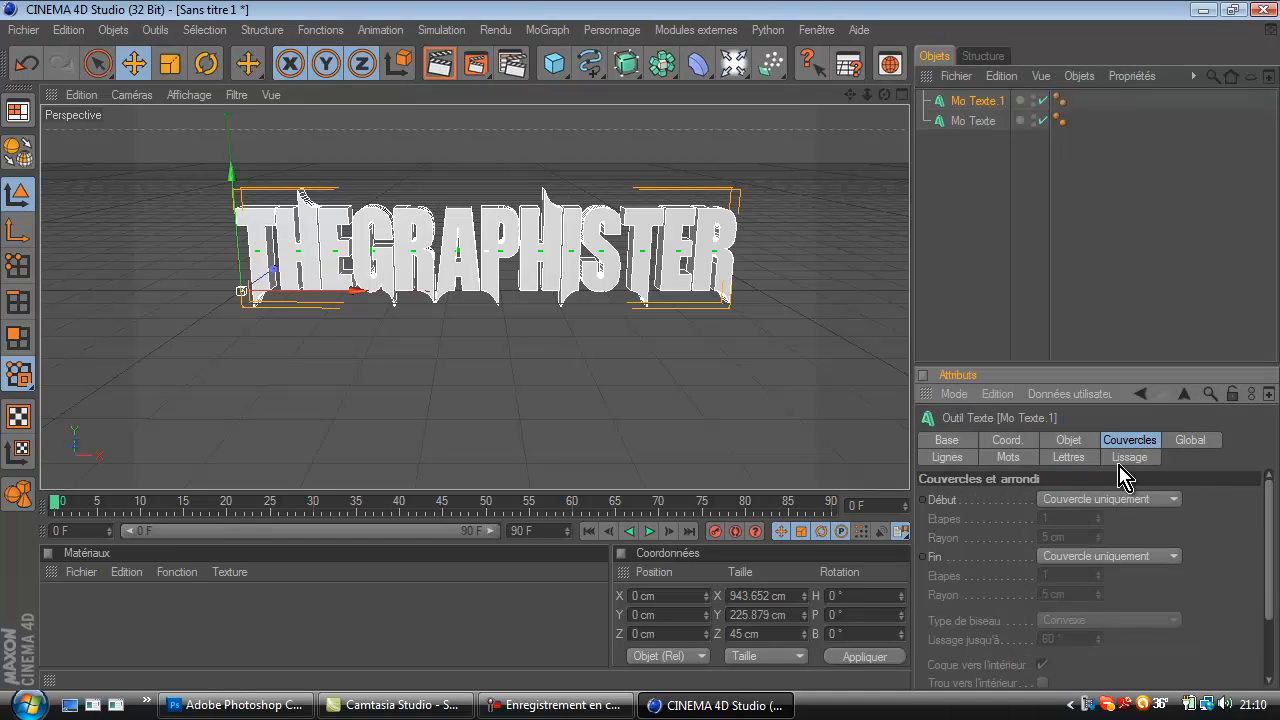
click(1100, 499)
click(1090, 576)
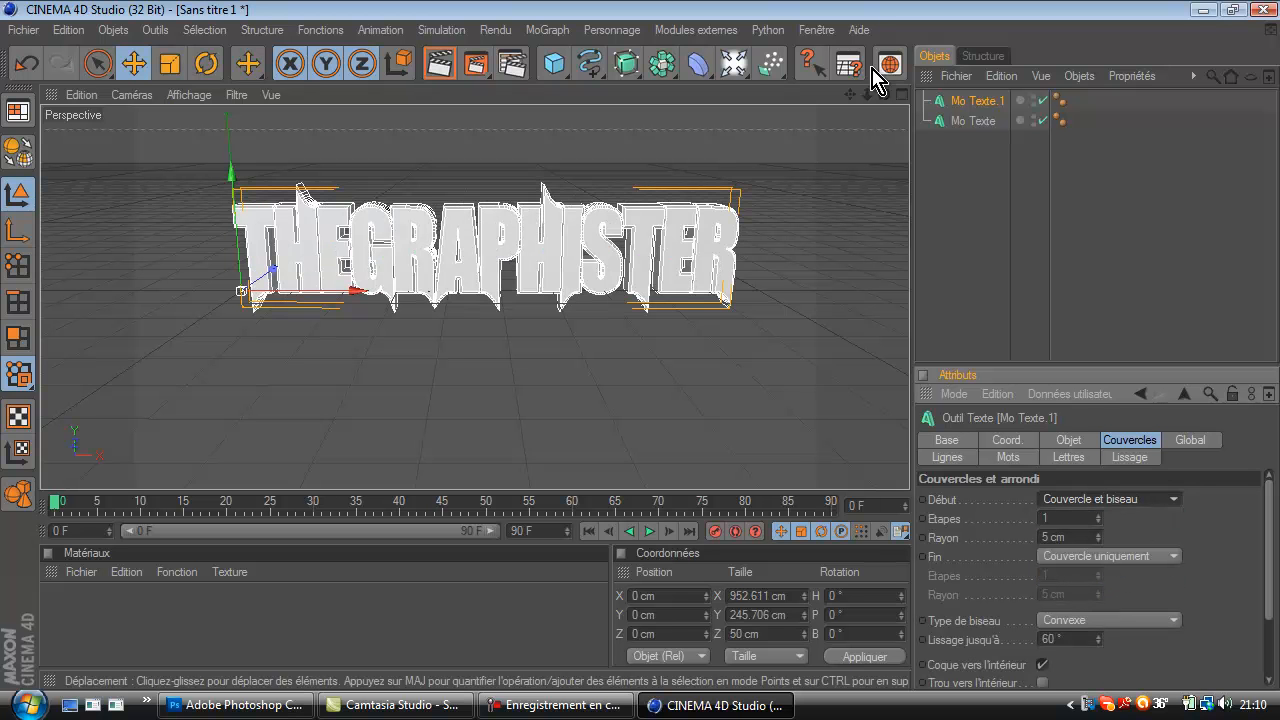
Move the beveled text copy back along the Z axis to about 21.5 cm
drag(884, 95, 642, 350)
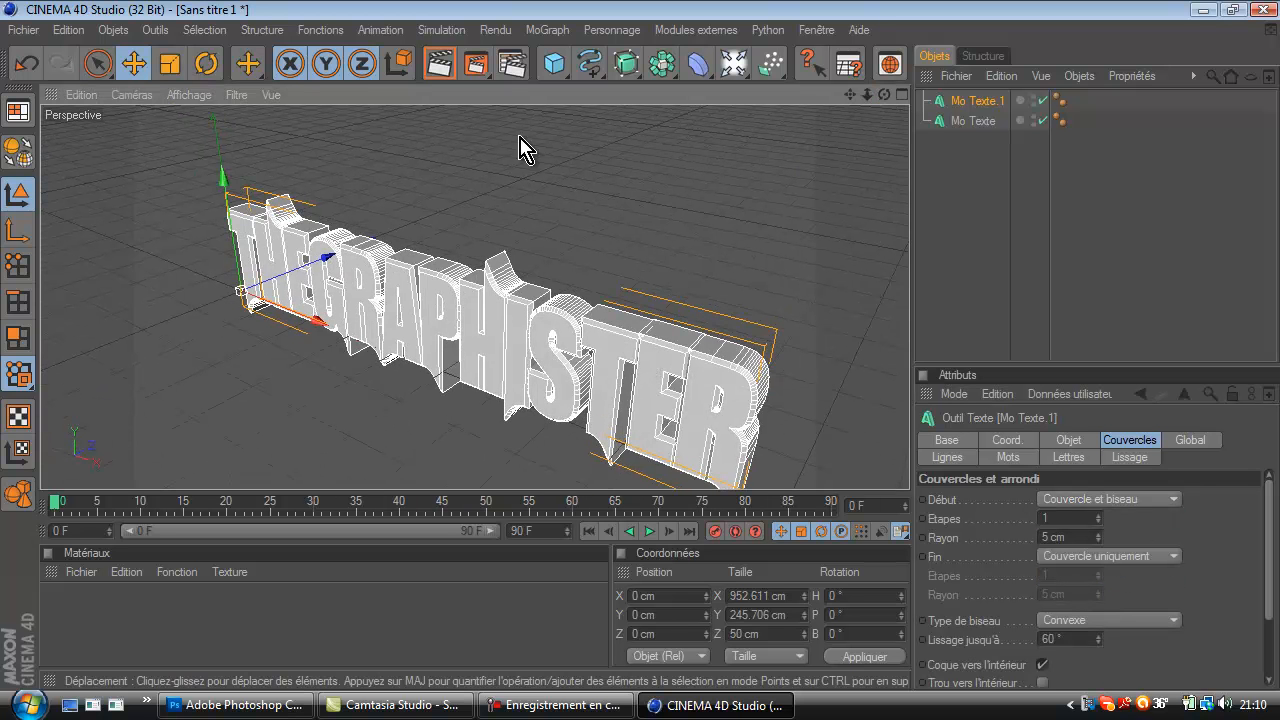
drag(334, 259, 643, 358)
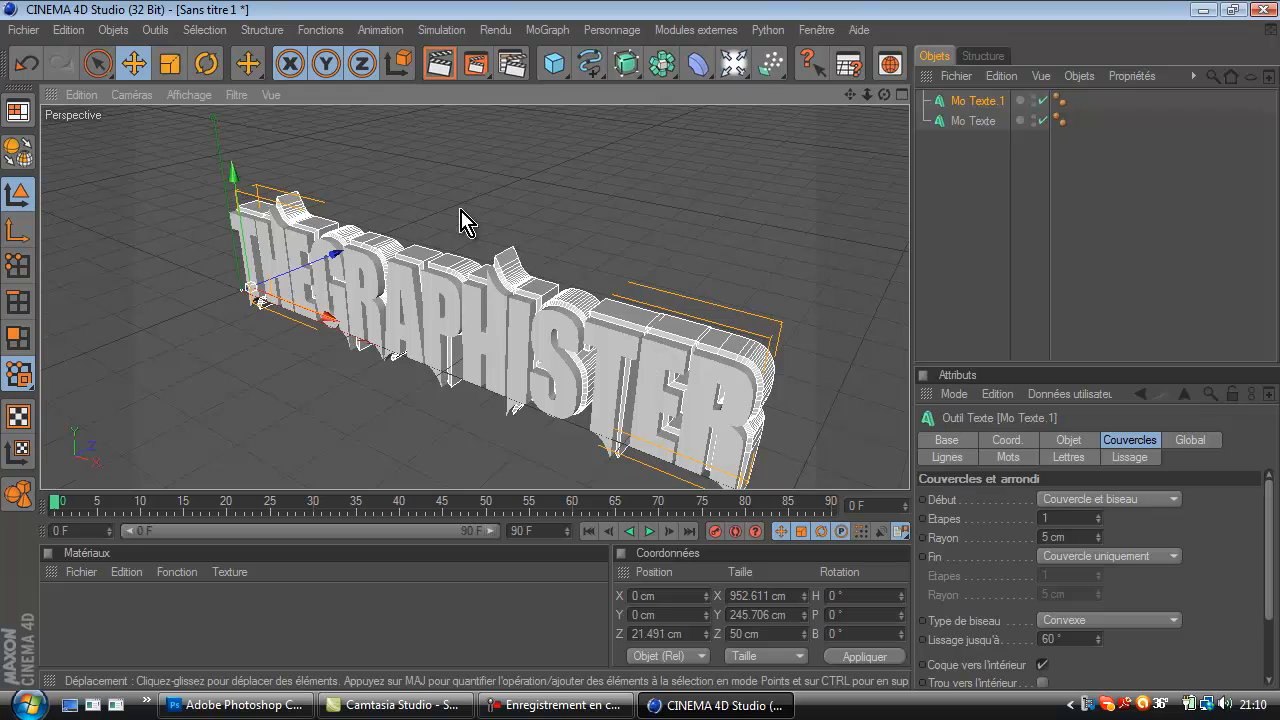
drag(884, 95, 645, 358)
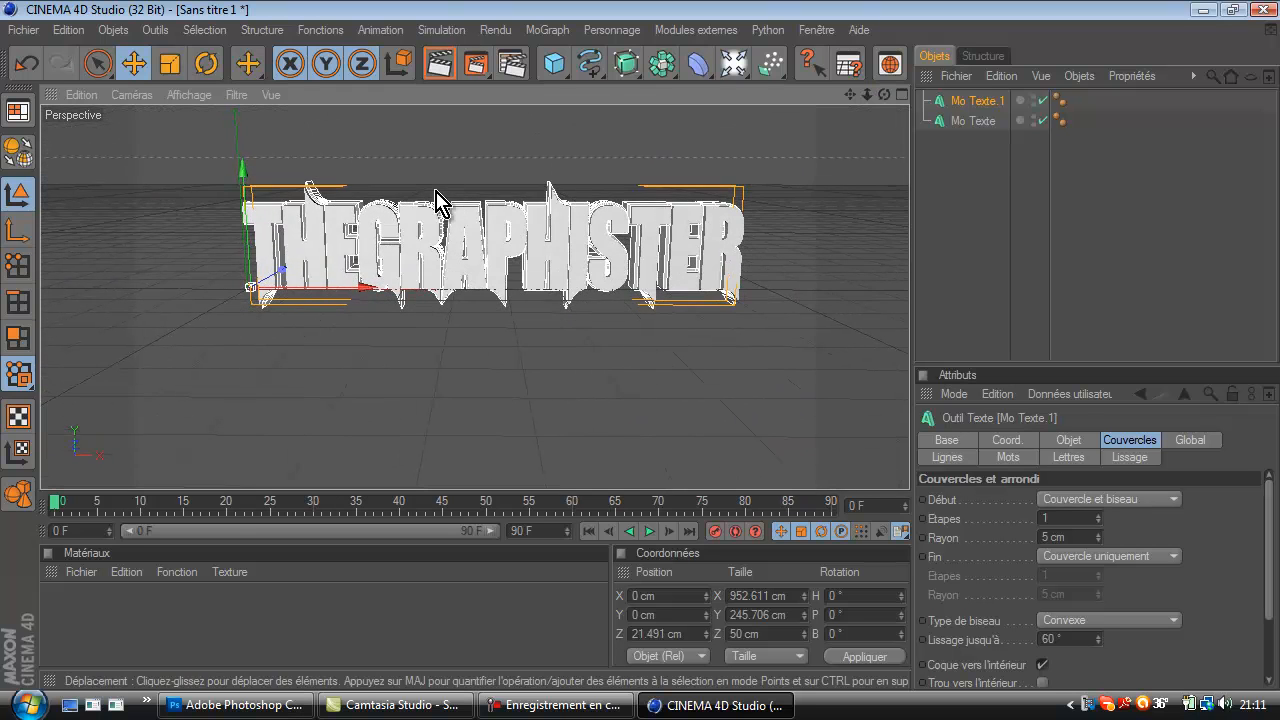
Create a new material and set its color to dark red with RGB 120, 1, 1
double_click(62, 620)
double_click(62, 618)
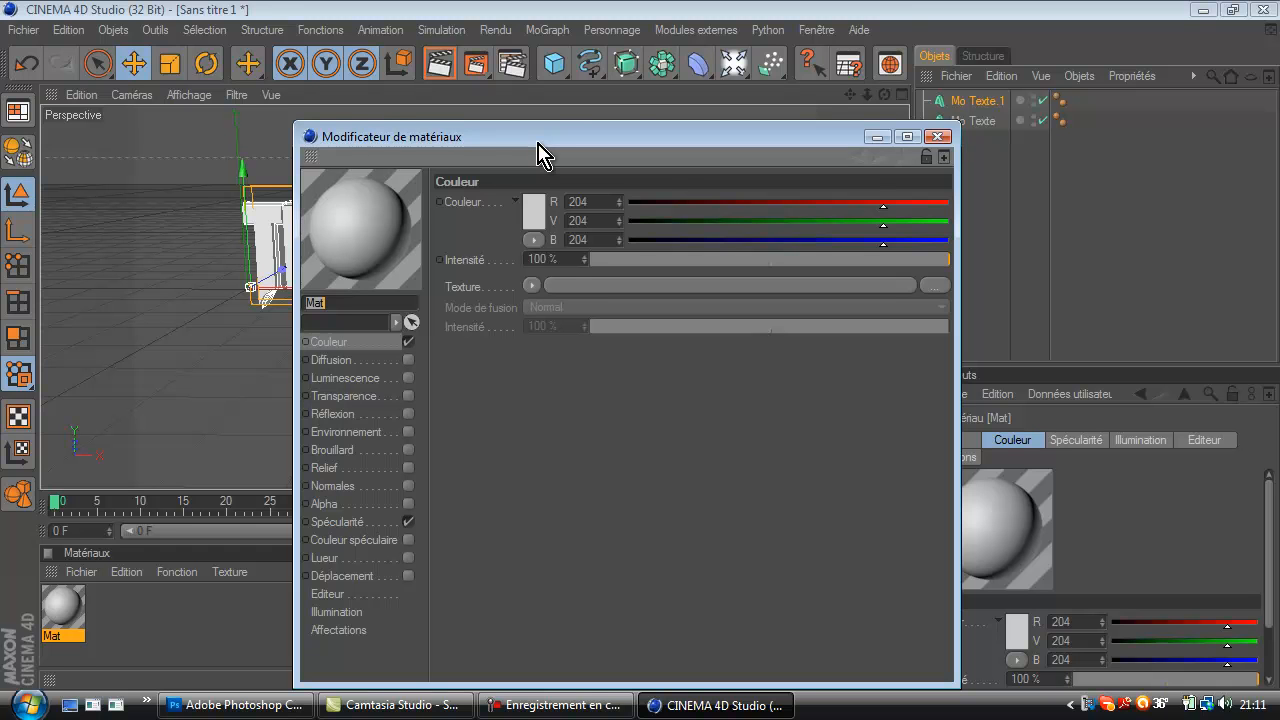
click(533, 211)
drag(533, 213, 543, 203)
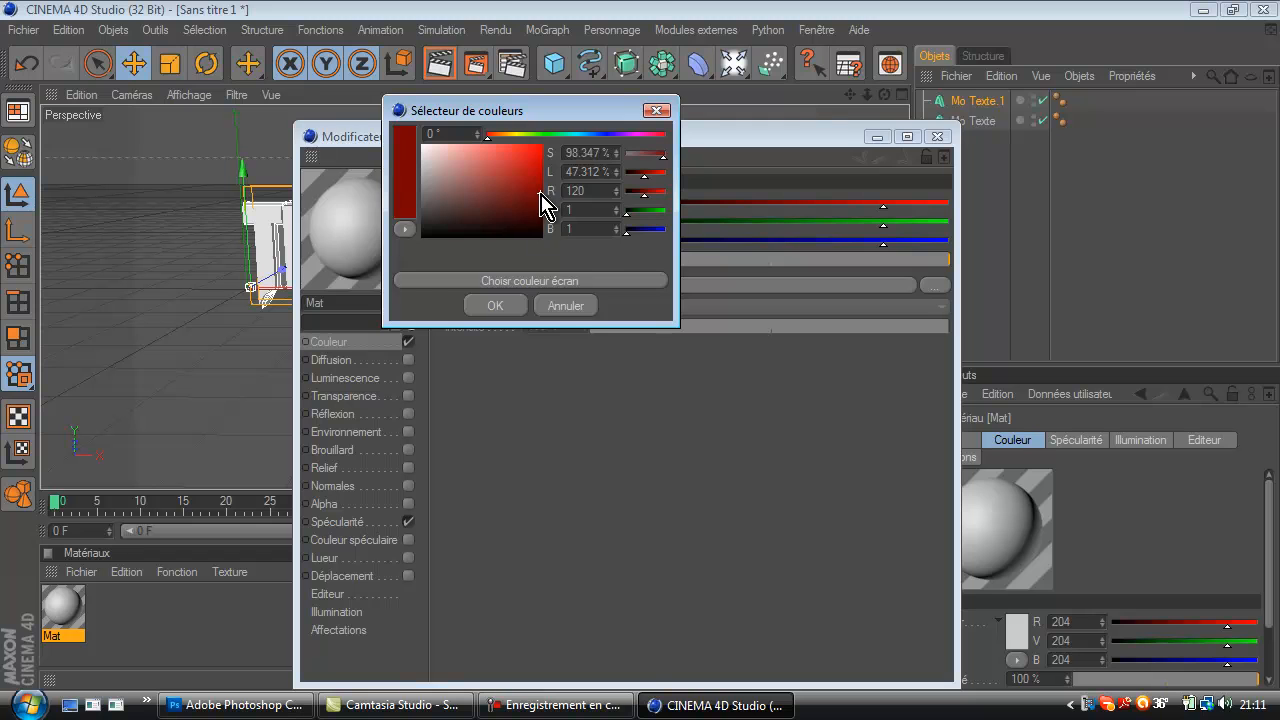
click(515, 304)
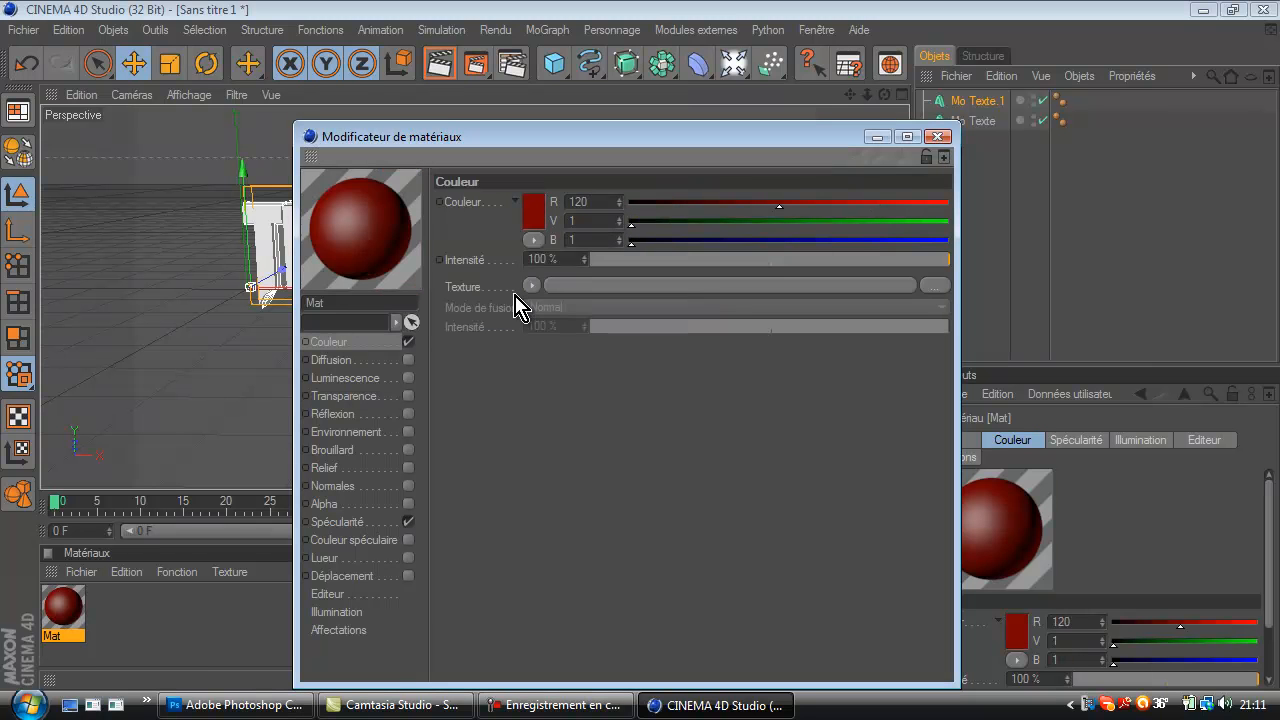
Enable the material's reflection at 33% intensity with a Fresnel texture mixed at 28%
click(395, 413)
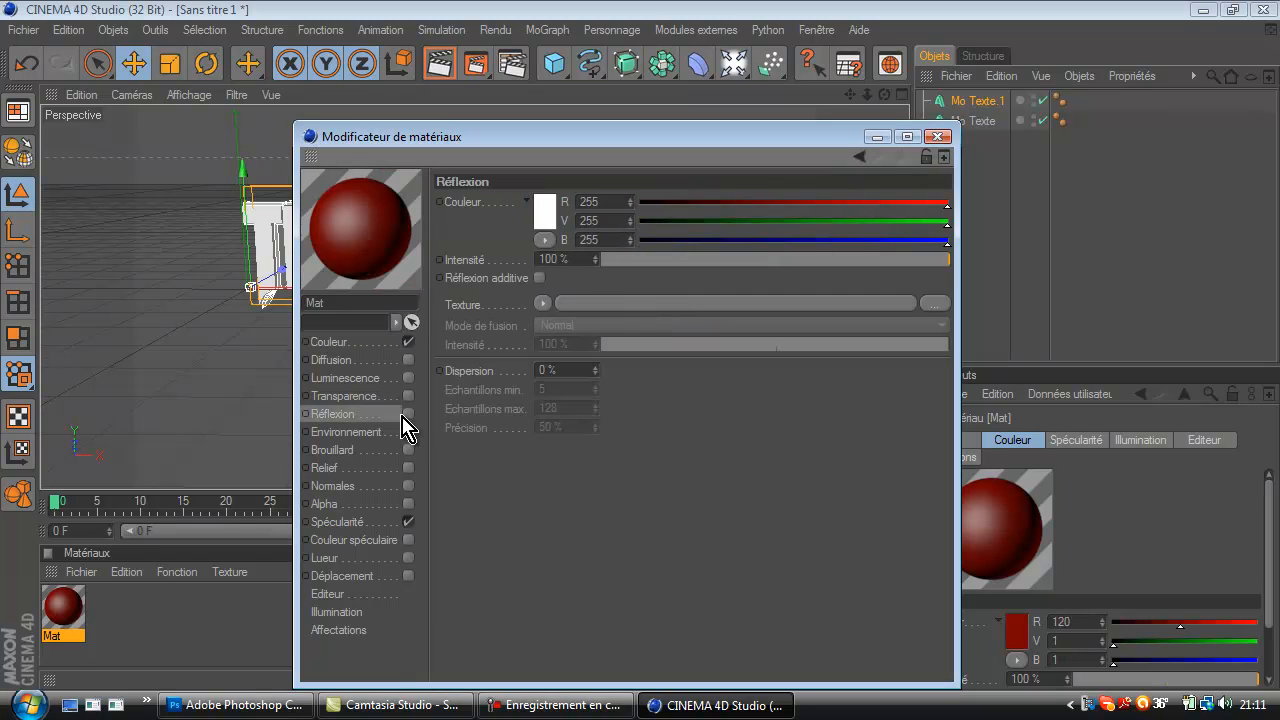
click(408, 413)
click(714, 259)
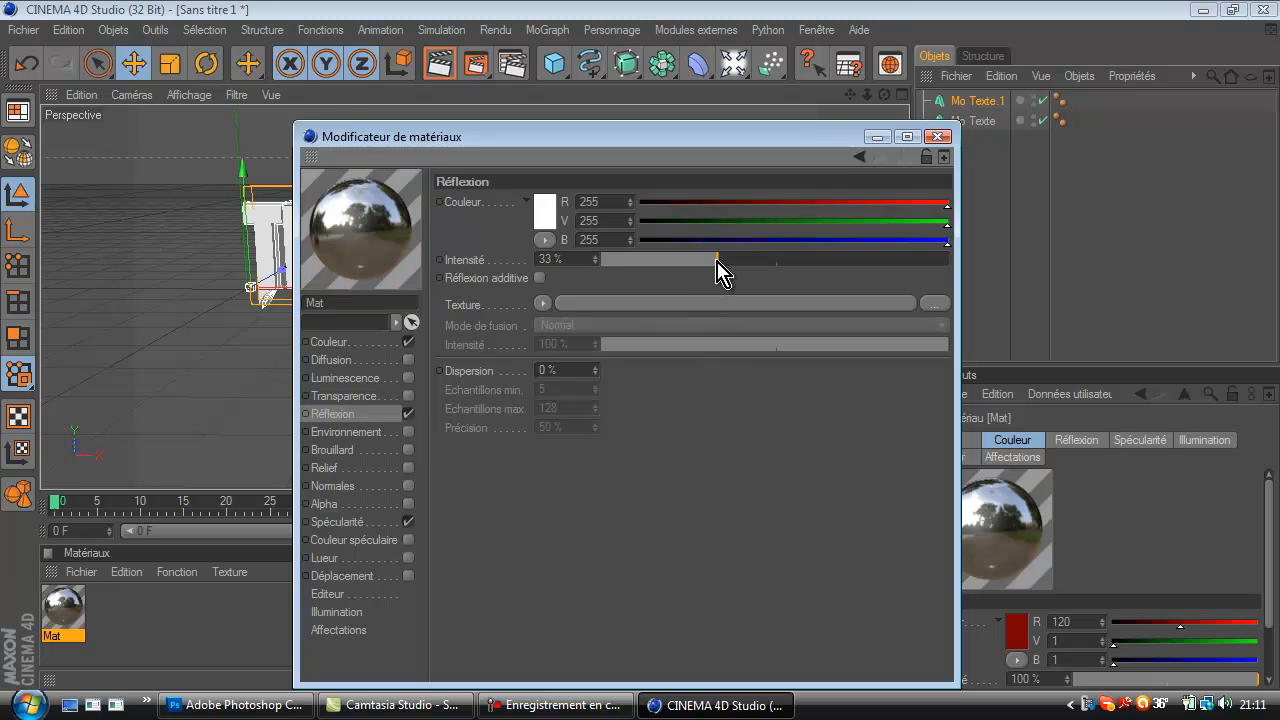
click(541, 303)
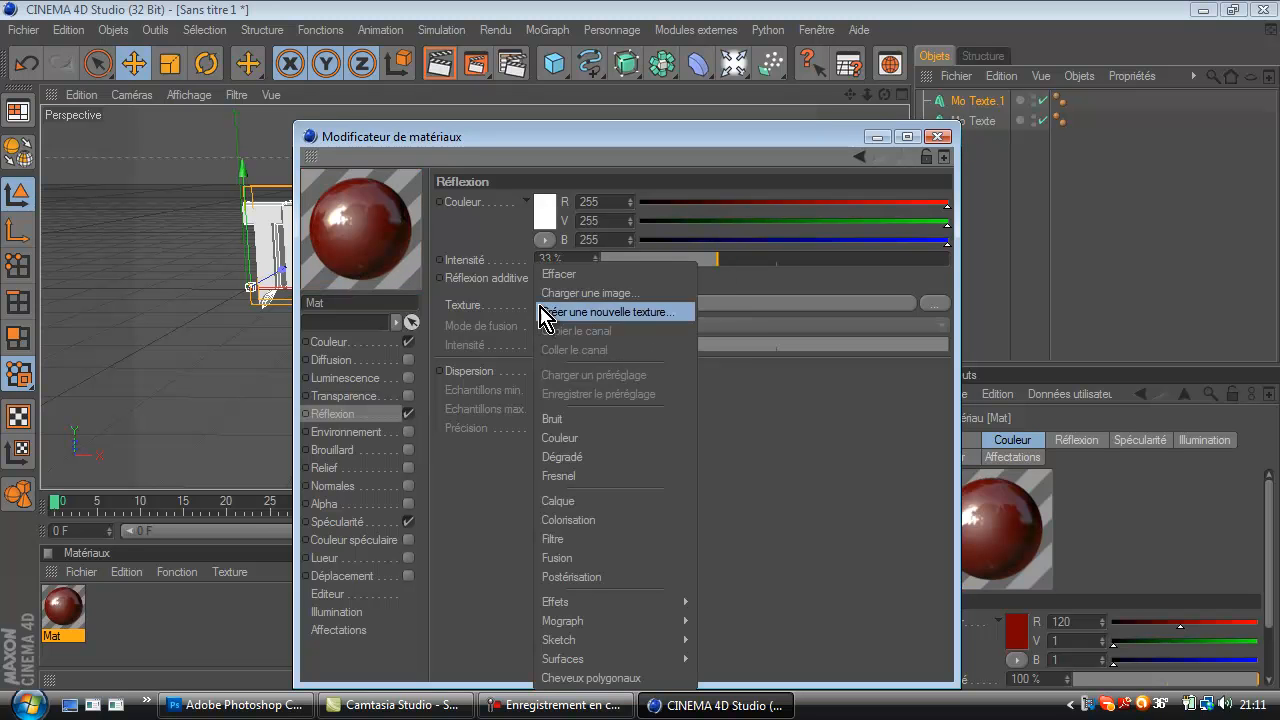
click(568, 477)
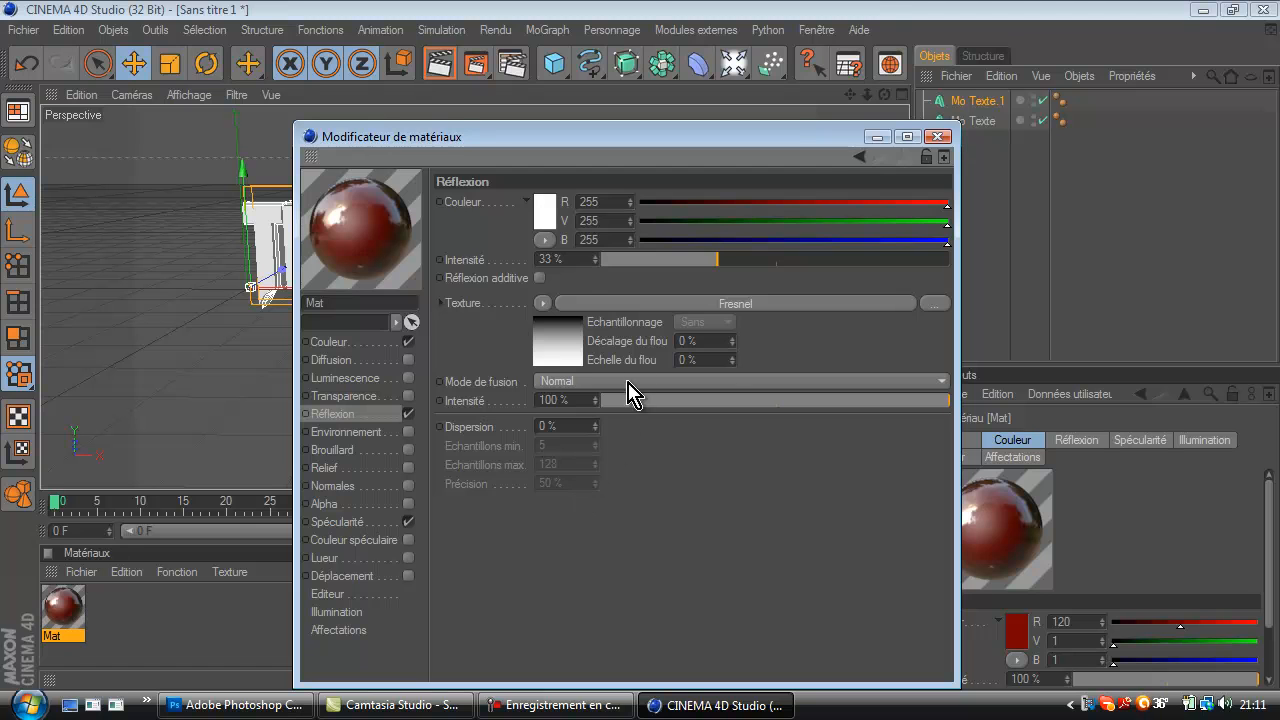
drag(656, 400, 700, 399)
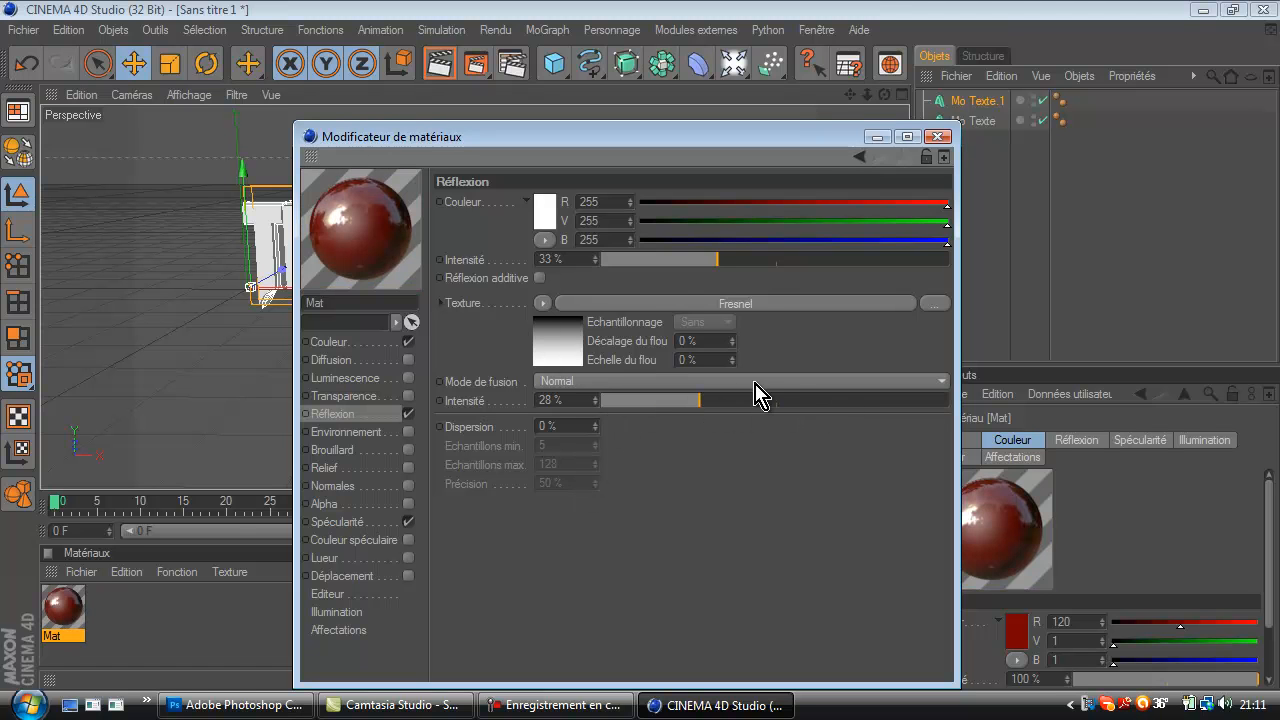
Turn off the specular channel (Spécularité) of the dark red material and close the material editor
click(409, 522)
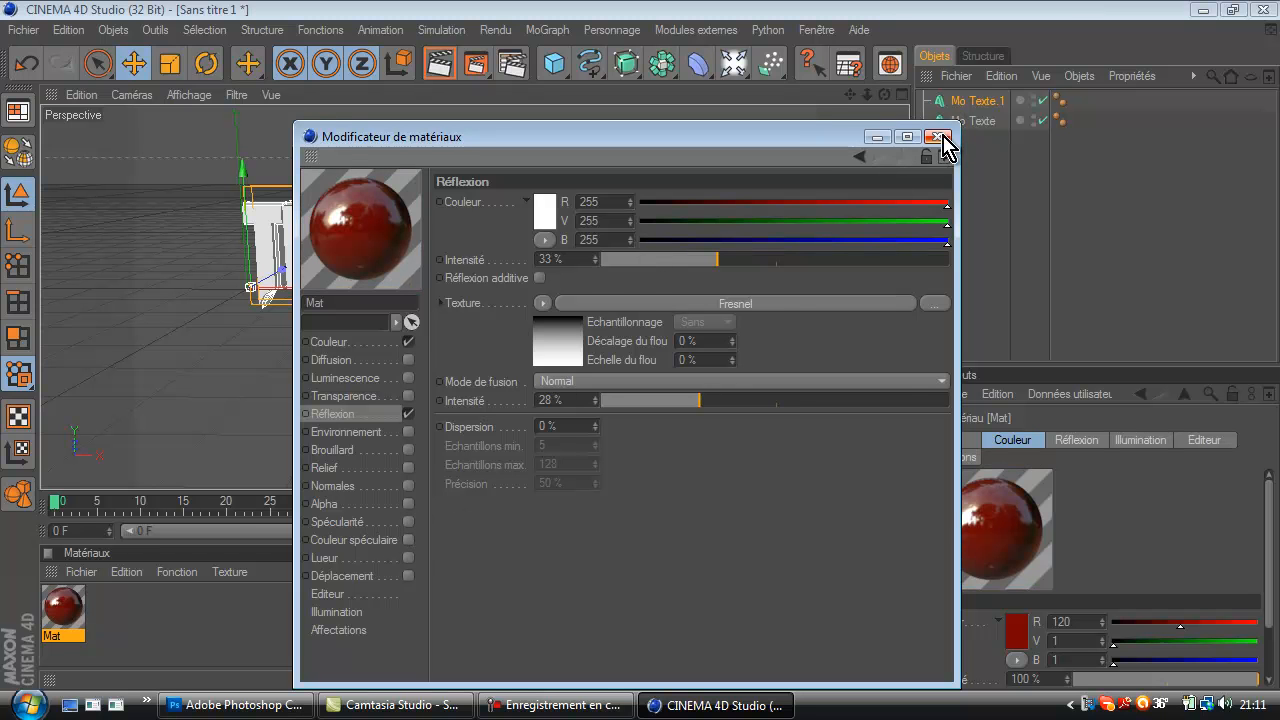
click(937, 136)
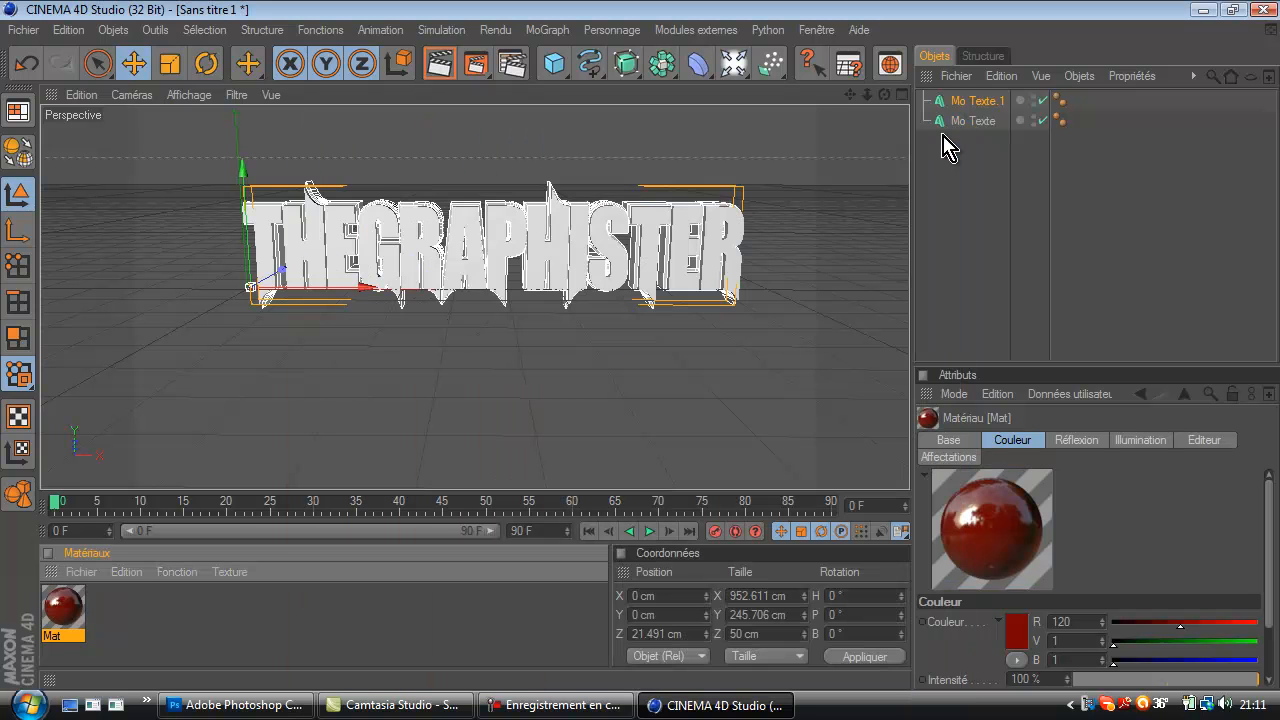
Create a second material and set its color to bright red with RGB 186, 9, 9
double_click(110, 620)
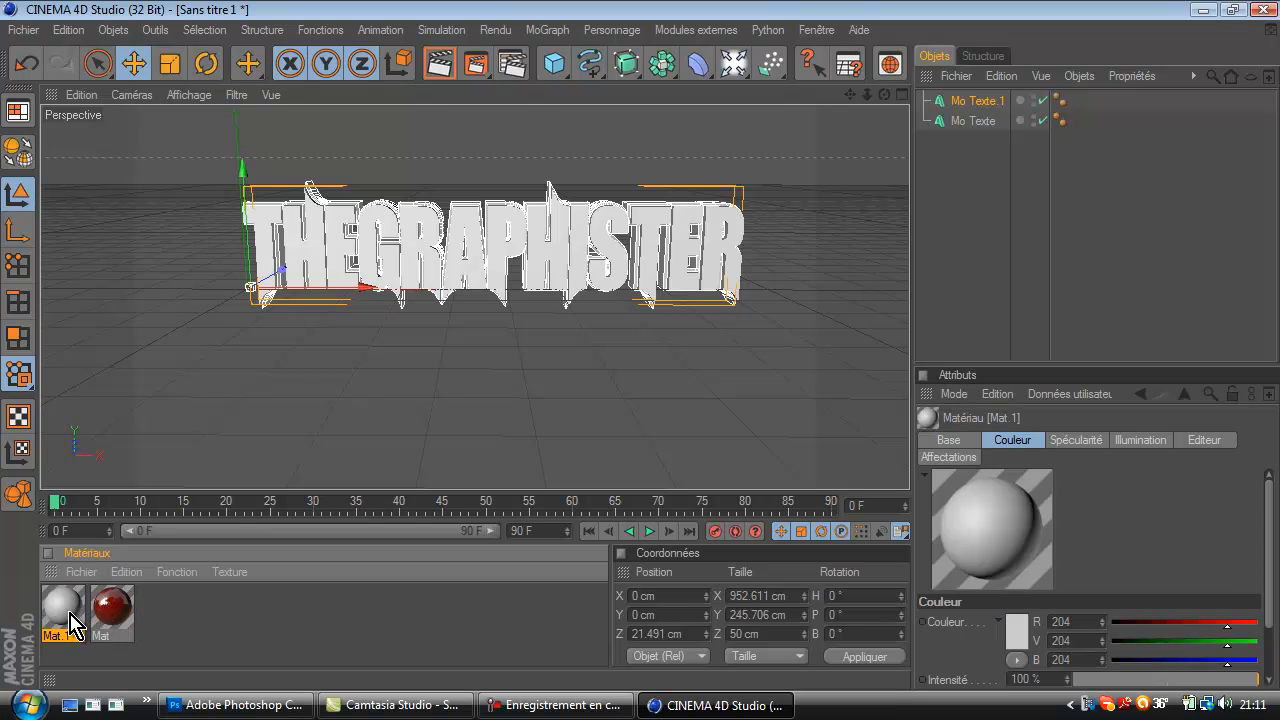
double_click(70, 614)
click(374, 342)
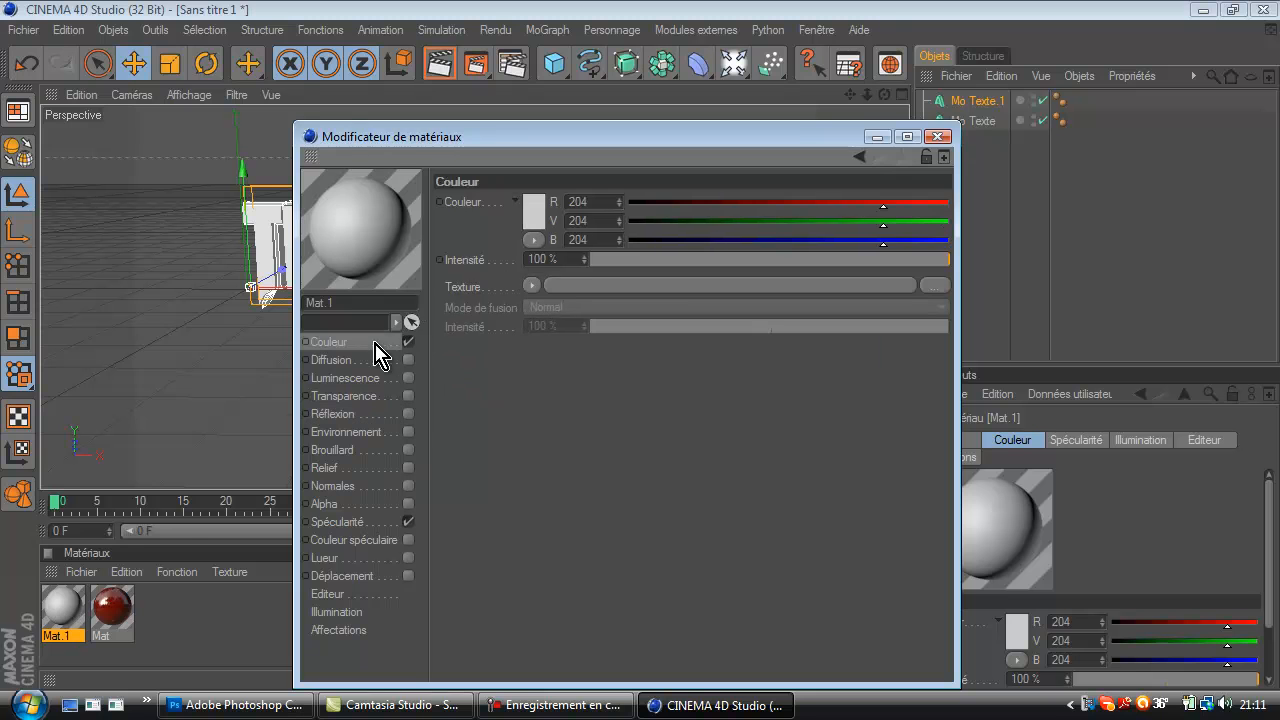
click(530, 225)
drag(537, 220, 537, 171)
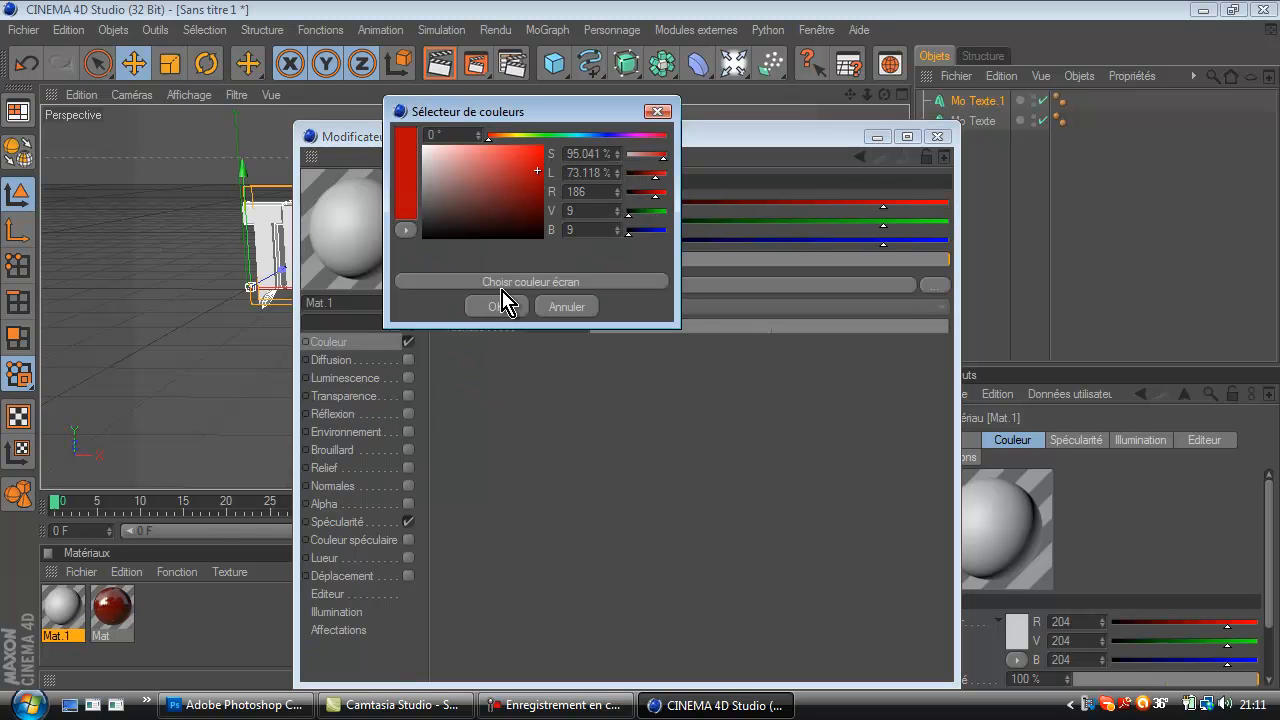
click(497, 306)
Enable the bright red material's reflection at 26% intensity with a Fresnel texture mixed at 29%
click(383, 414)
drag(667, 260, 693, 262)
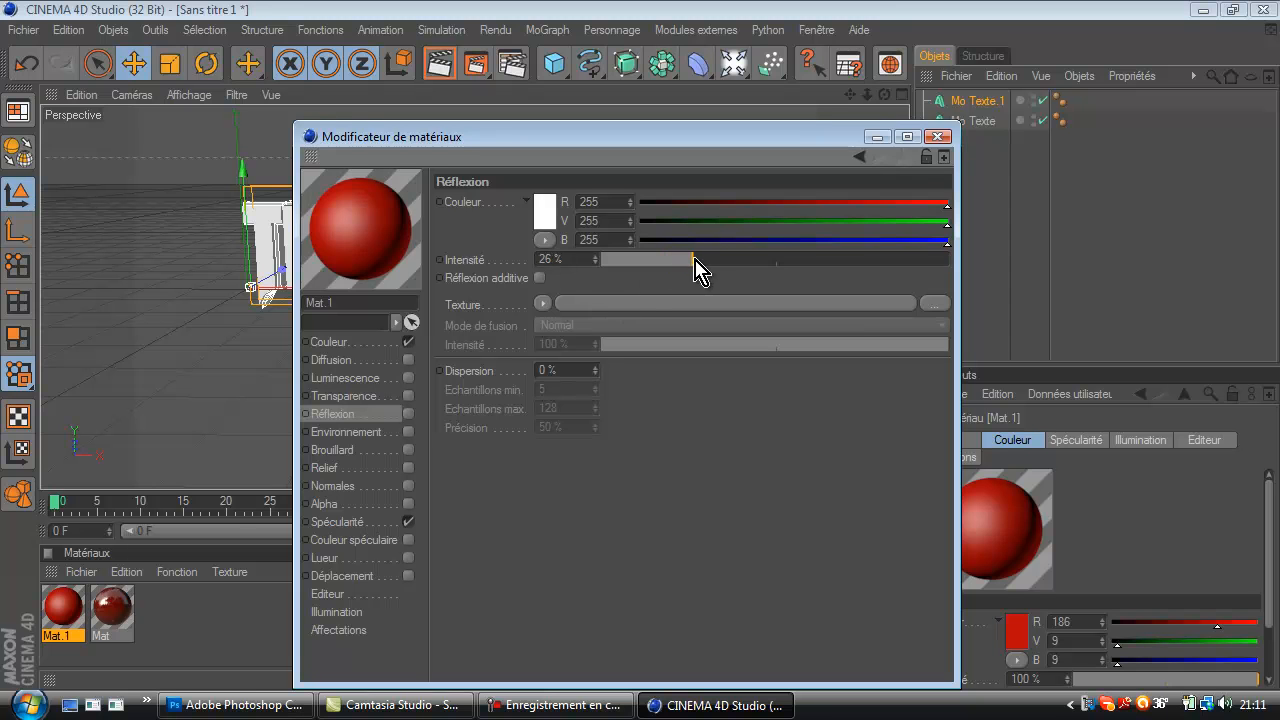
click(543, 304)
click(594, 477)
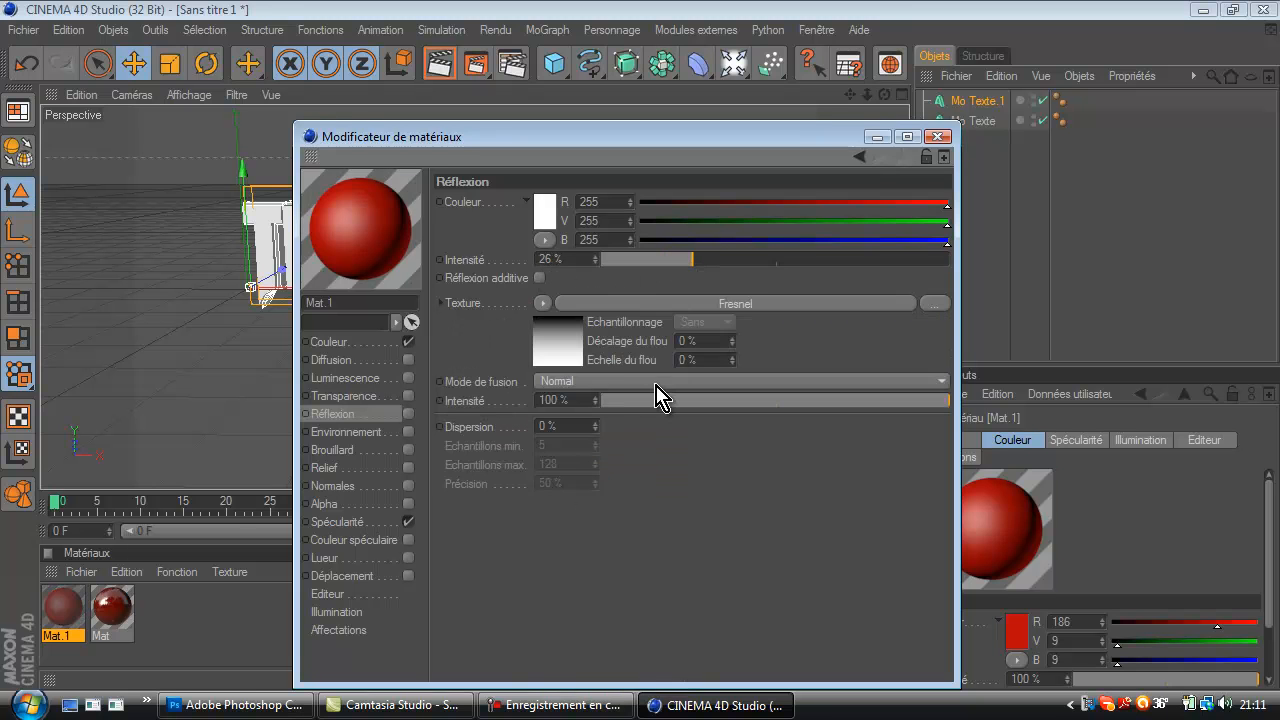
drag(678, 400, 704, 400)
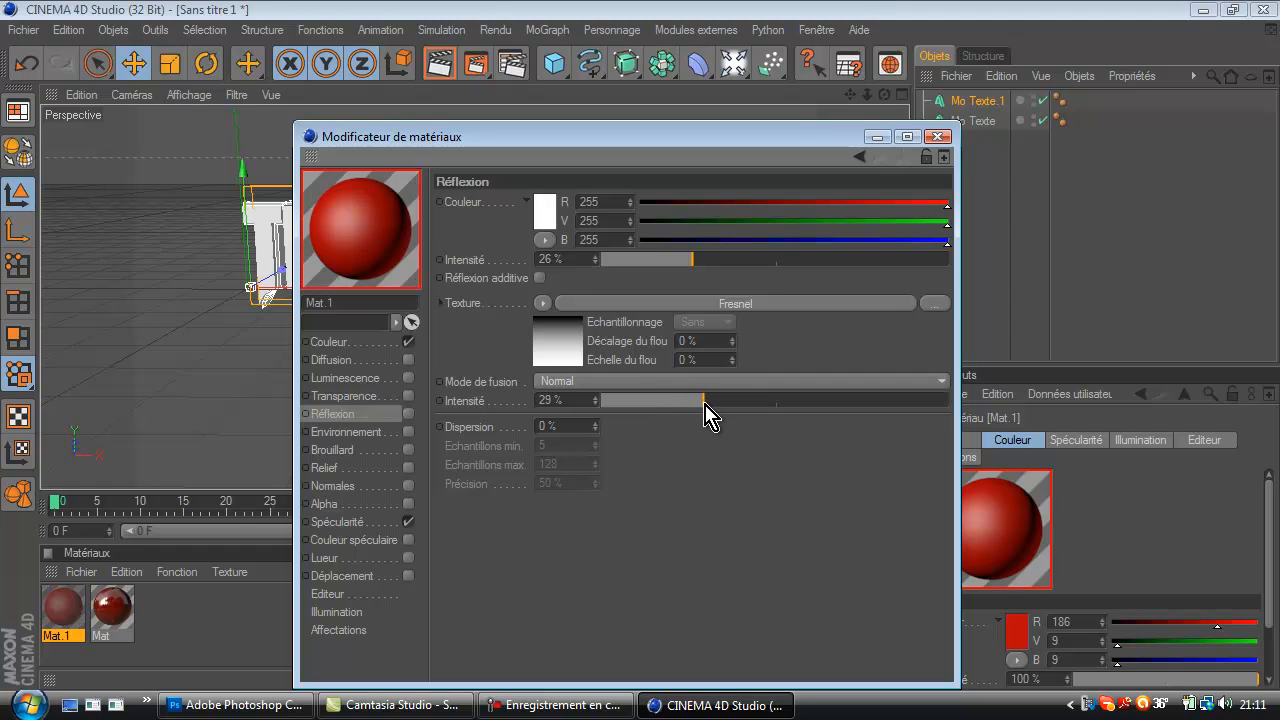
click(408, 414)
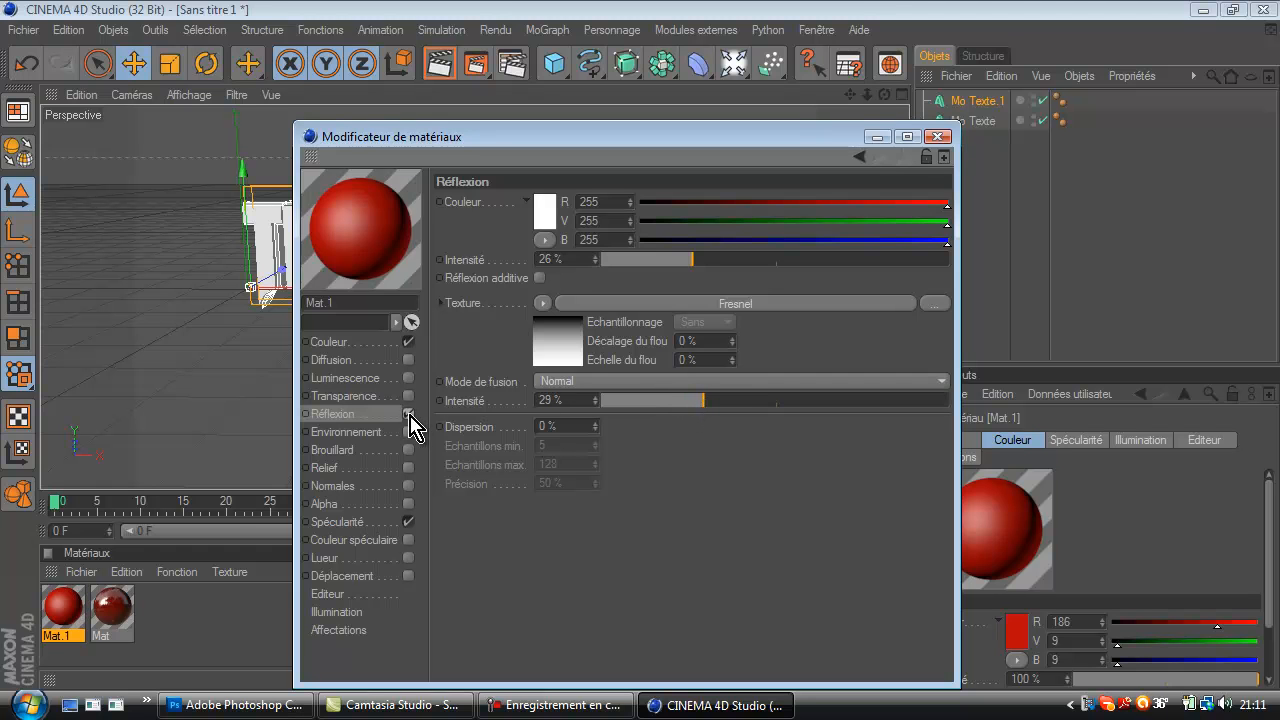
click(937, 136)
Apply the bright red material to the front text and the dark red material to its beveled backing copy
drag(70, 617, 1000, 125)
drag(113, 608, 962, 102)
Preview the textured text in the viewport and render the framed scene to the picture viewer
click(444, 74)
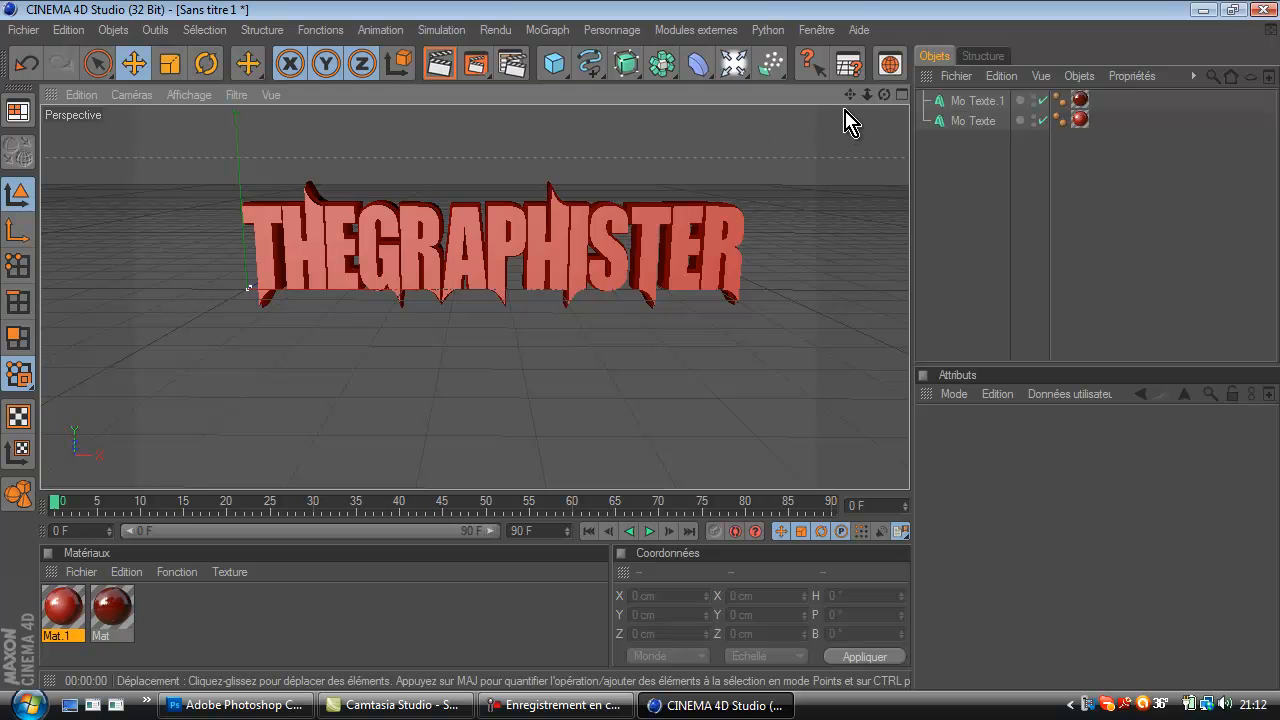
drag(850, 96, 630, 374)
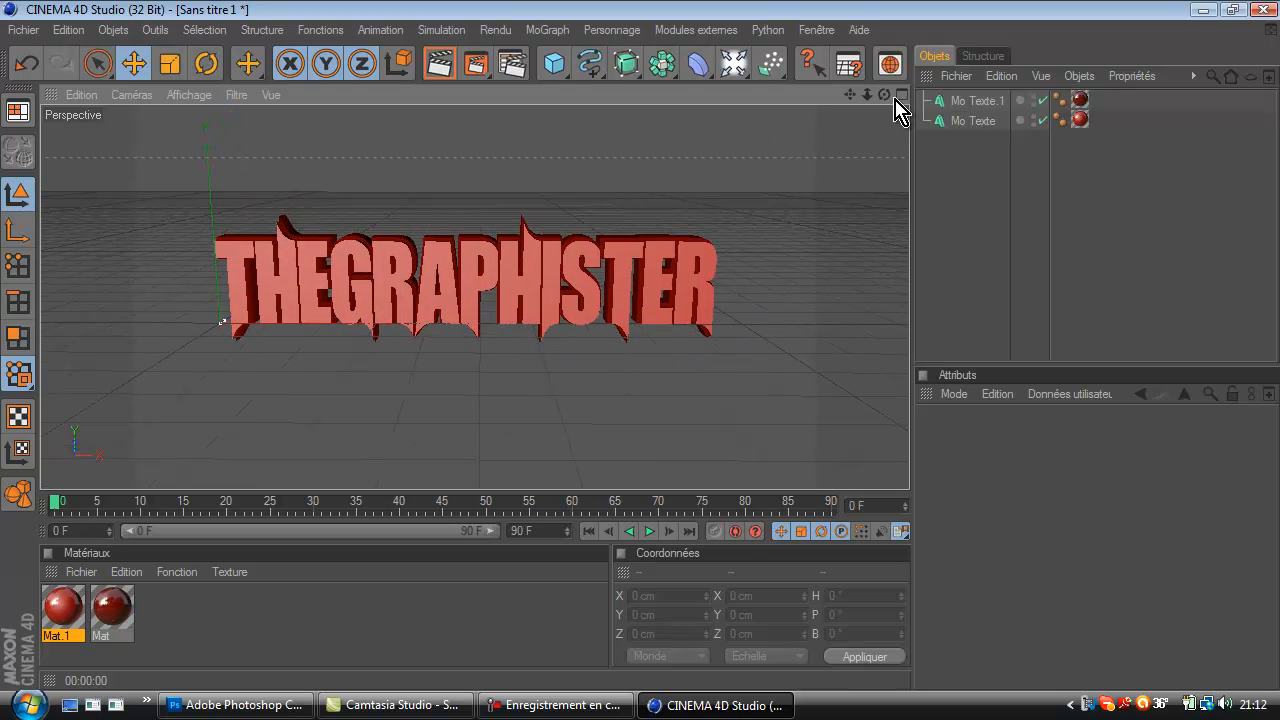
drag(884, 94, 640, 357)
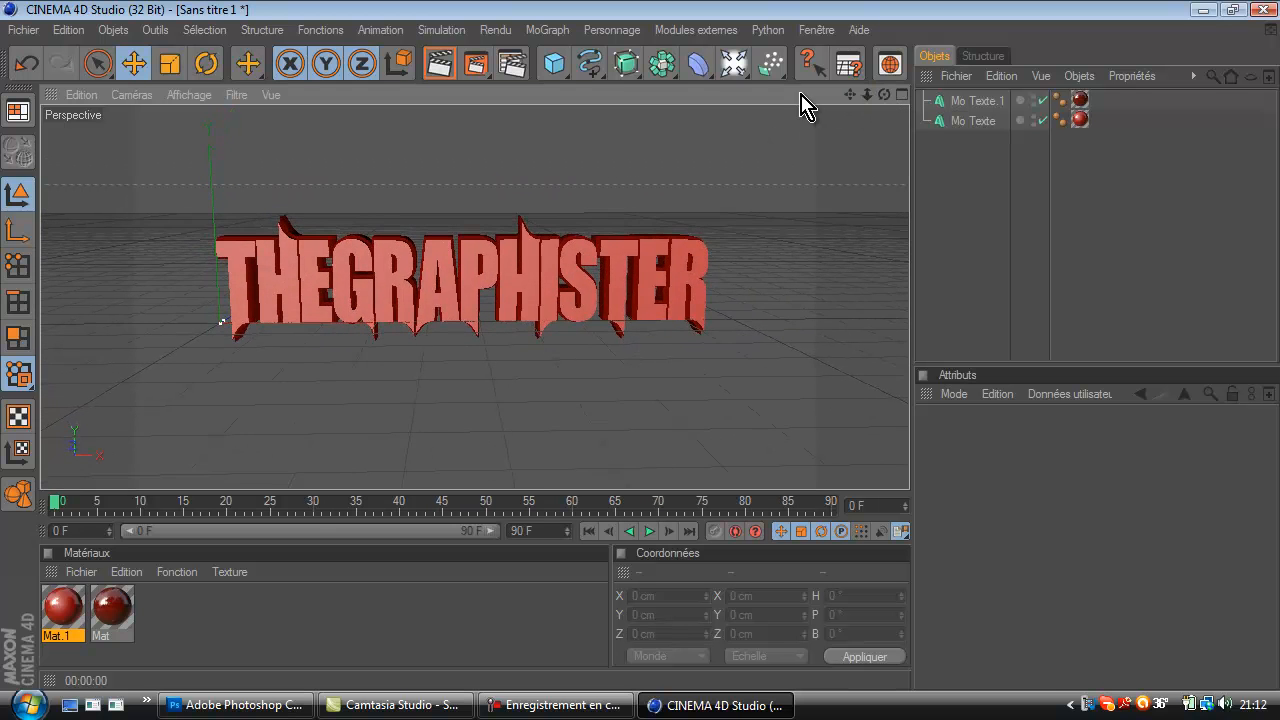
click(478, 66)
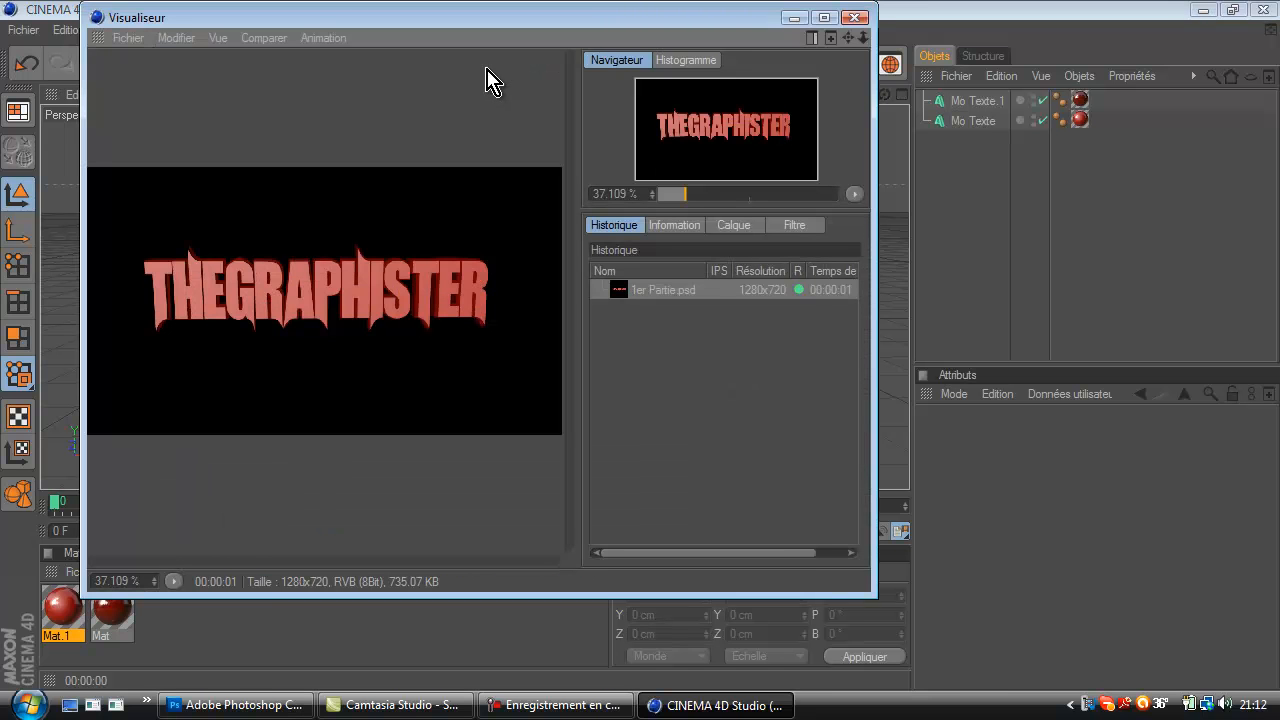
Switch to Photoshop and set up a new document 1900 pixels wide and 1200 pixels high
click(290, 705)
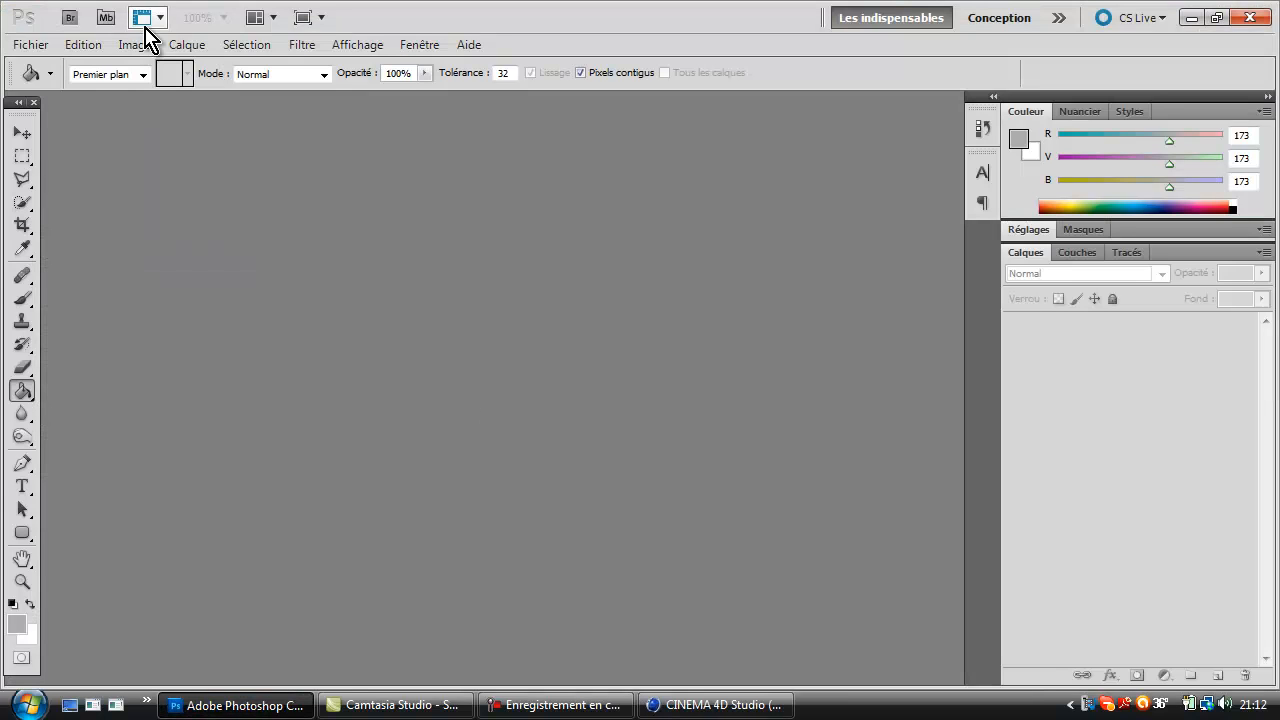
click(30, 45)
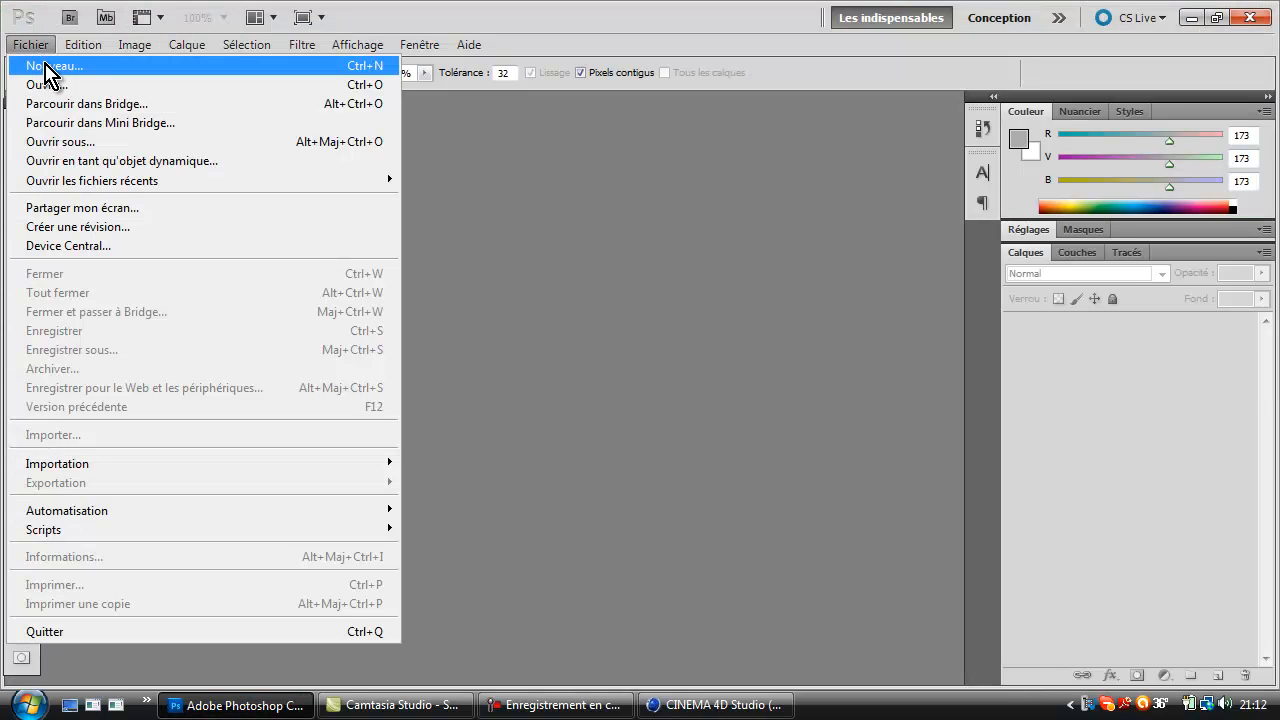
click(45, 68)
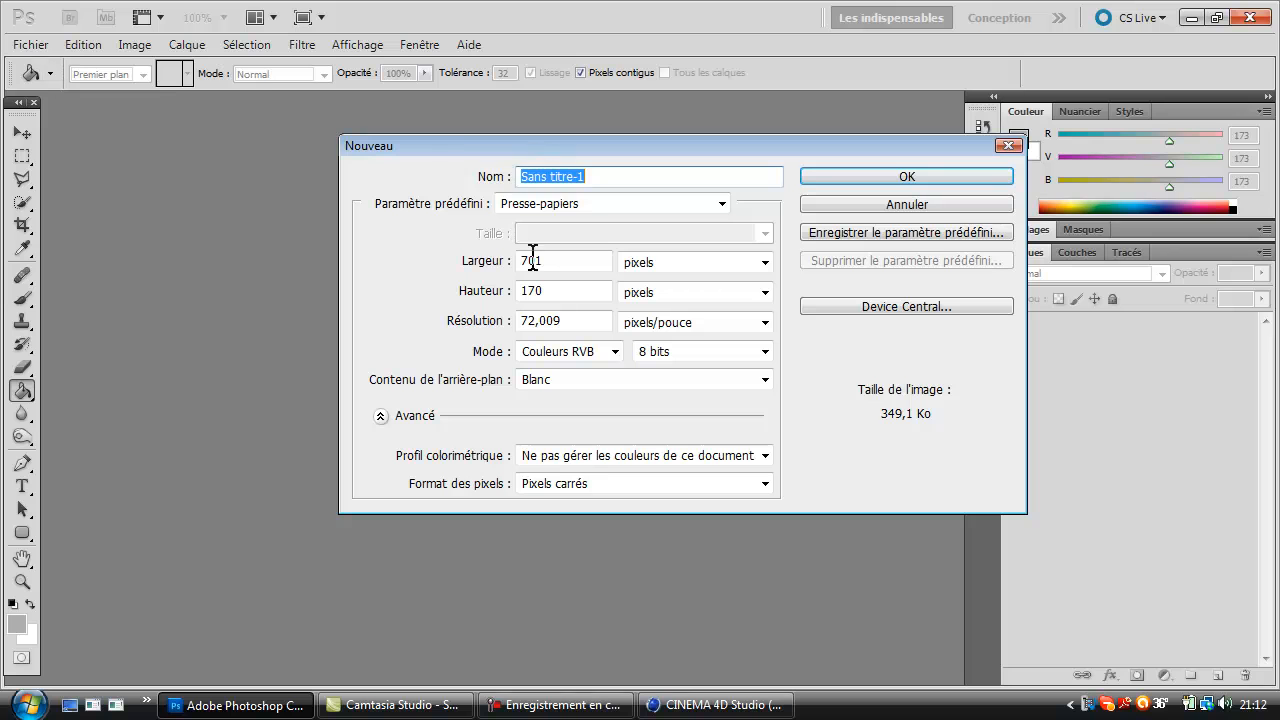
double_click(535, 262)
text(1900)
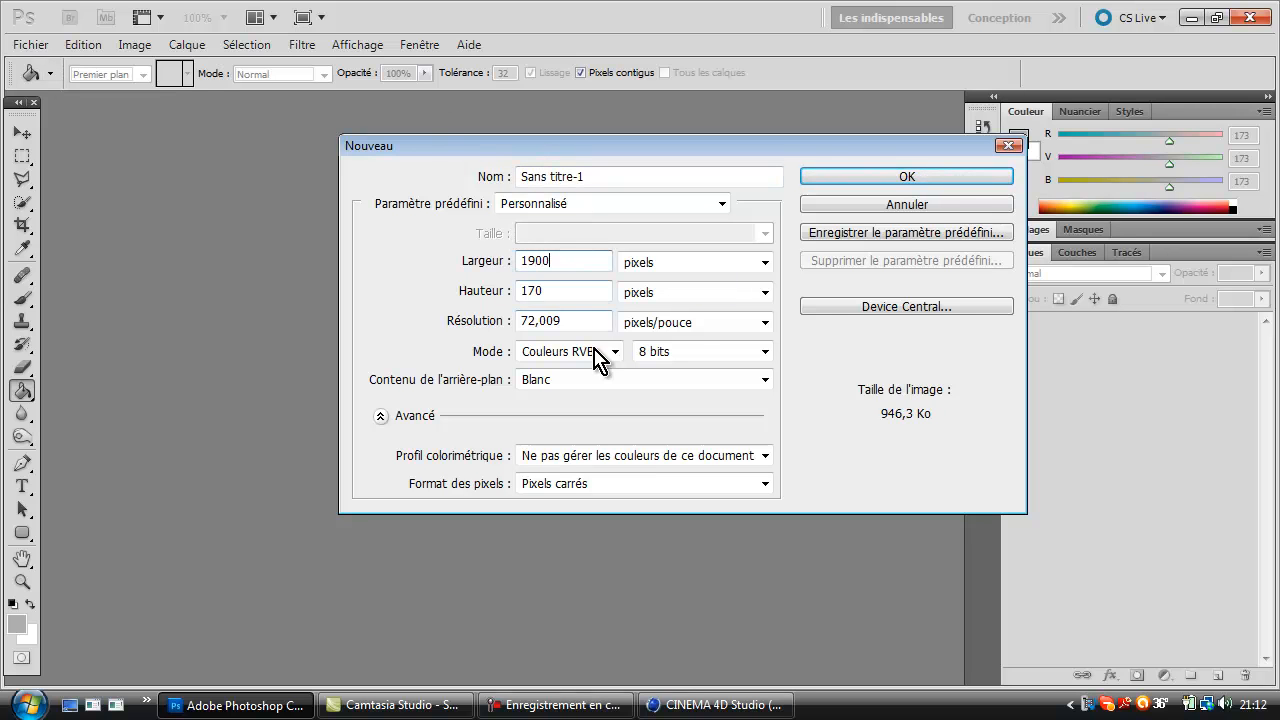
double_click(540, 290)
text(1200)
Set the new document's resolution to 72 pixels/inch, name it "Fond d'écran" and create it
click(581, 320)
key(BackSpace)
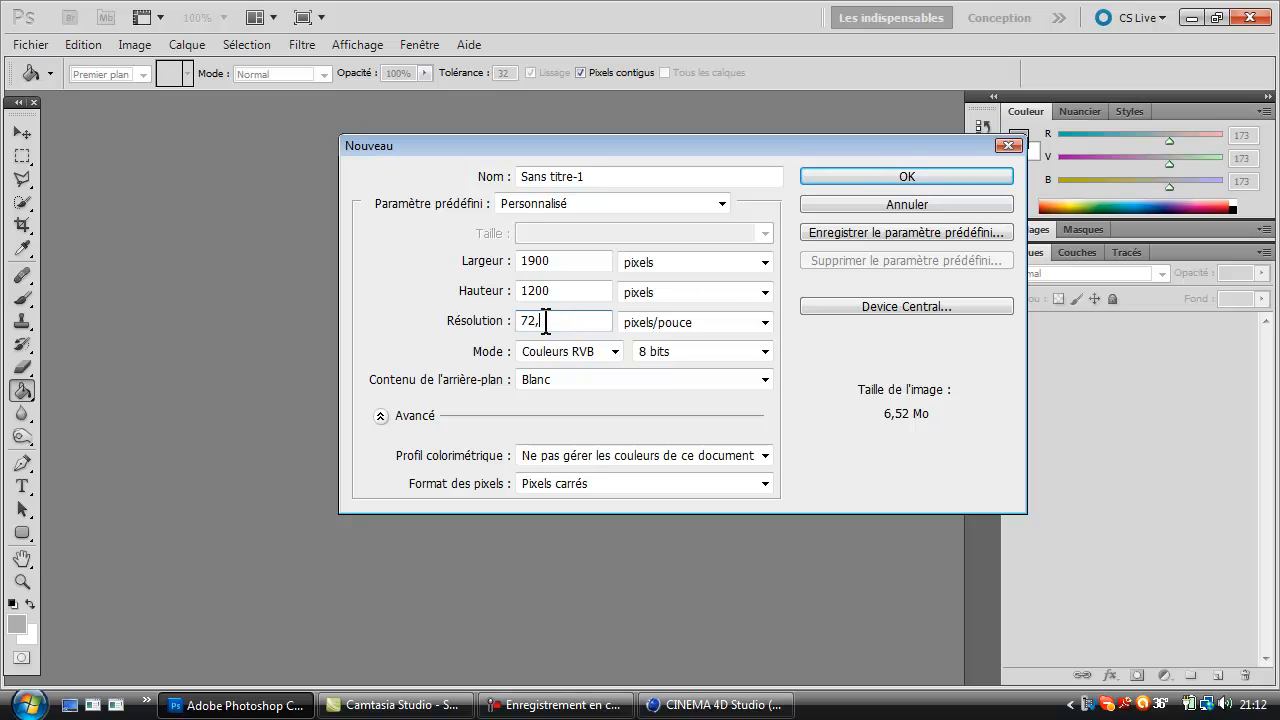
click(675, 265)
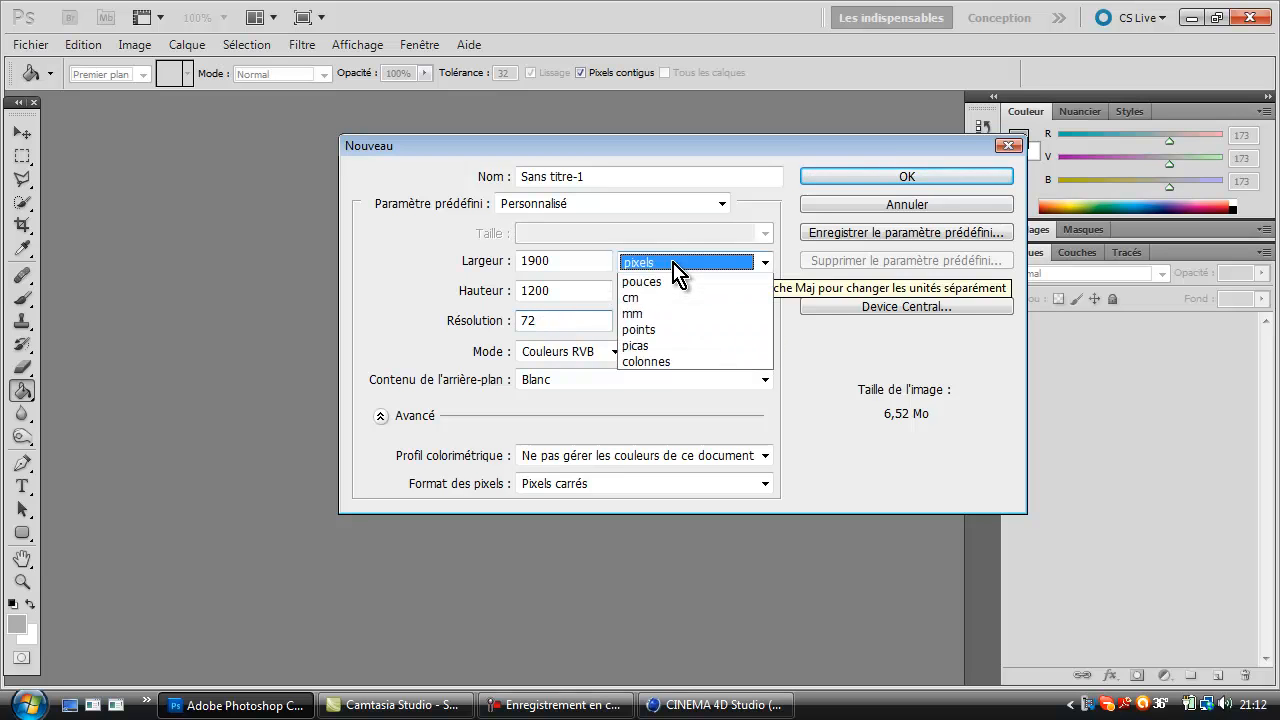
click(673, 264)
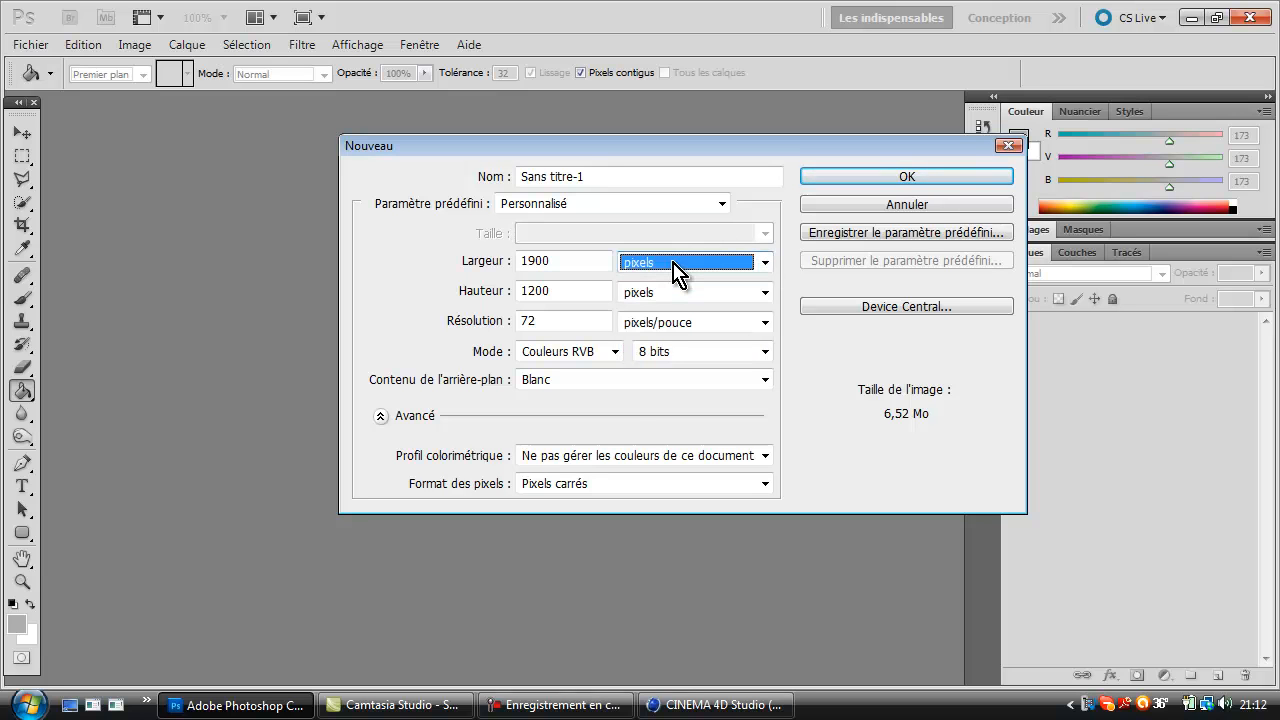
click(658, 326)
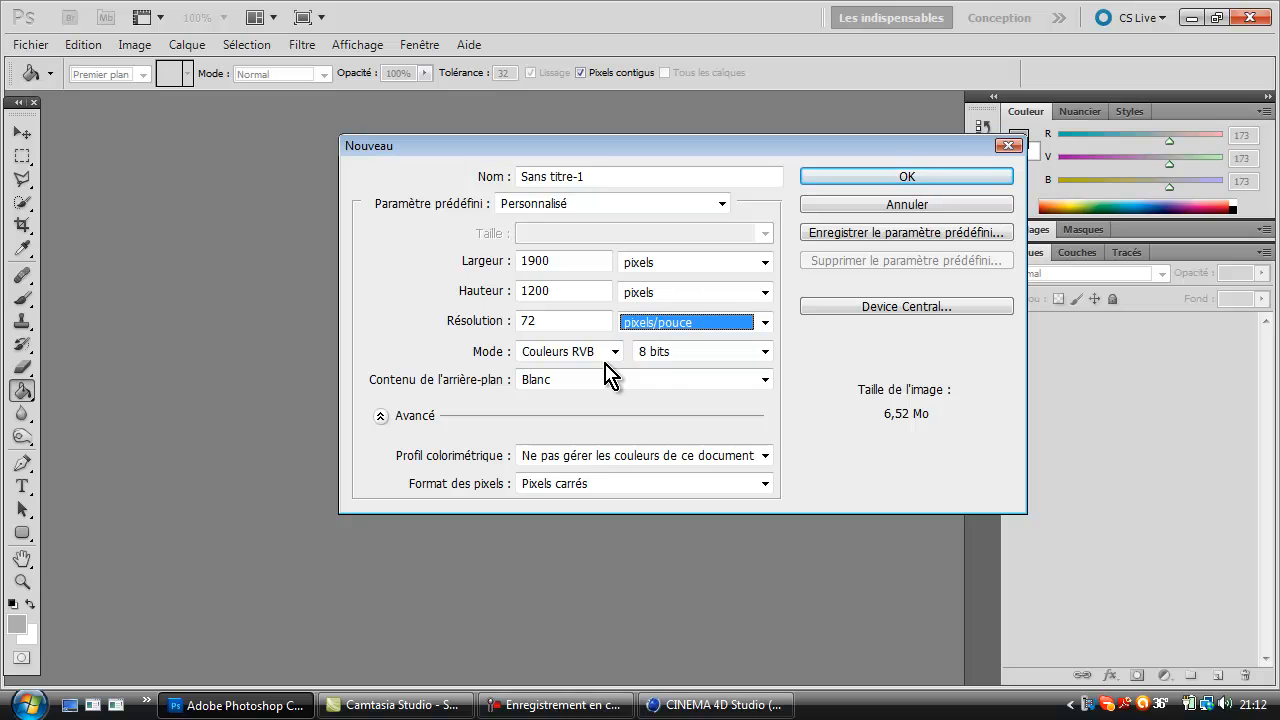
drag(640, 180, 497, 177)
text(Fond d'écran)
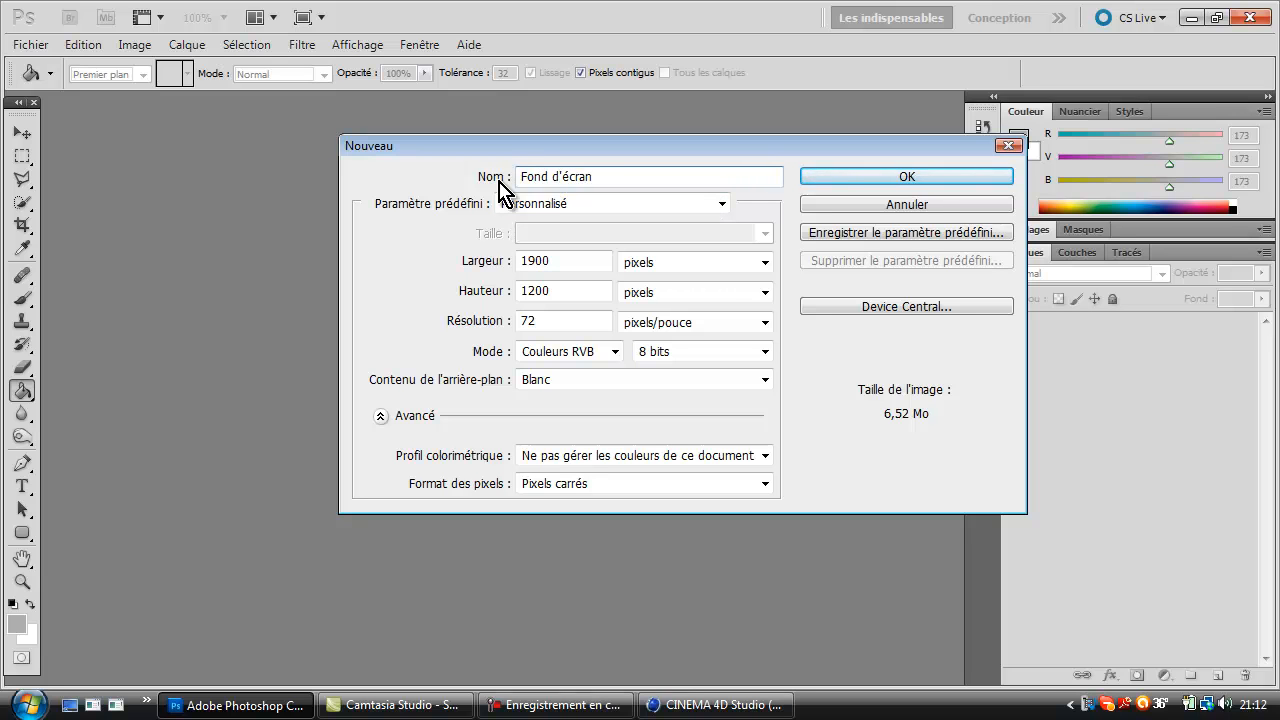
key(Return)
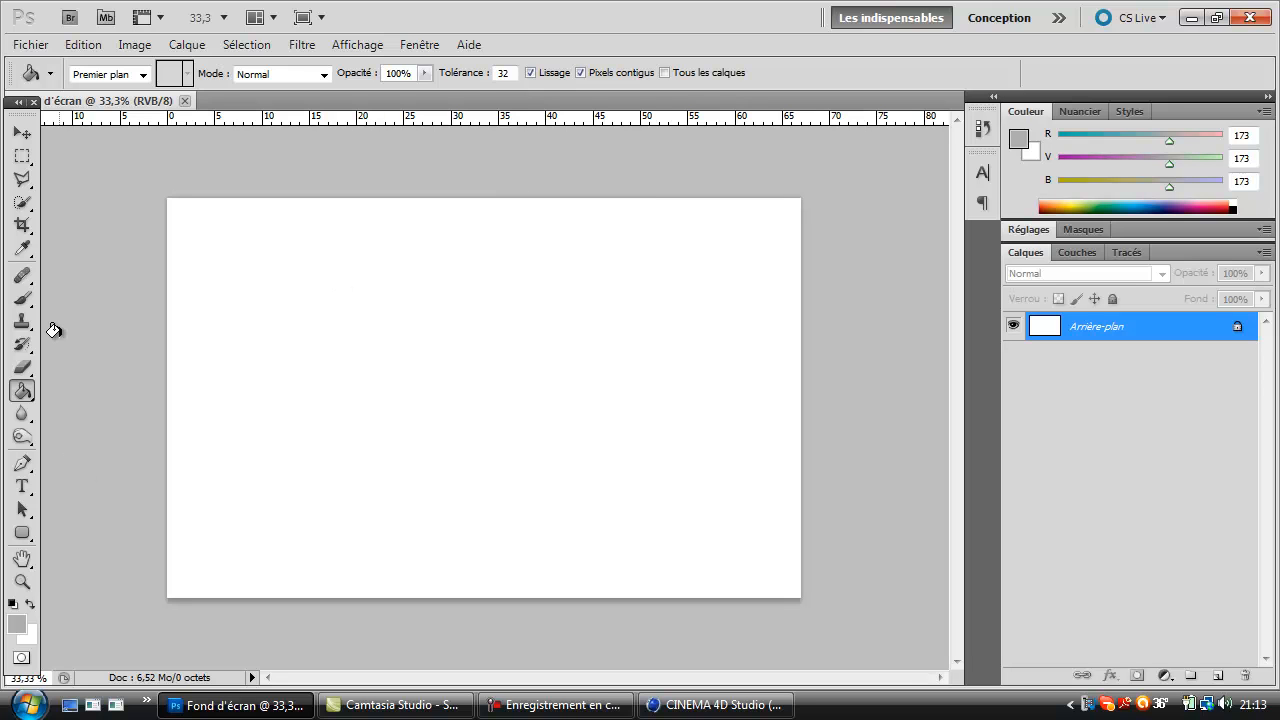
Choose the Gradient tool and set the first color stop of its gradient to red b80009
click(24, 393)
click(64, 390)
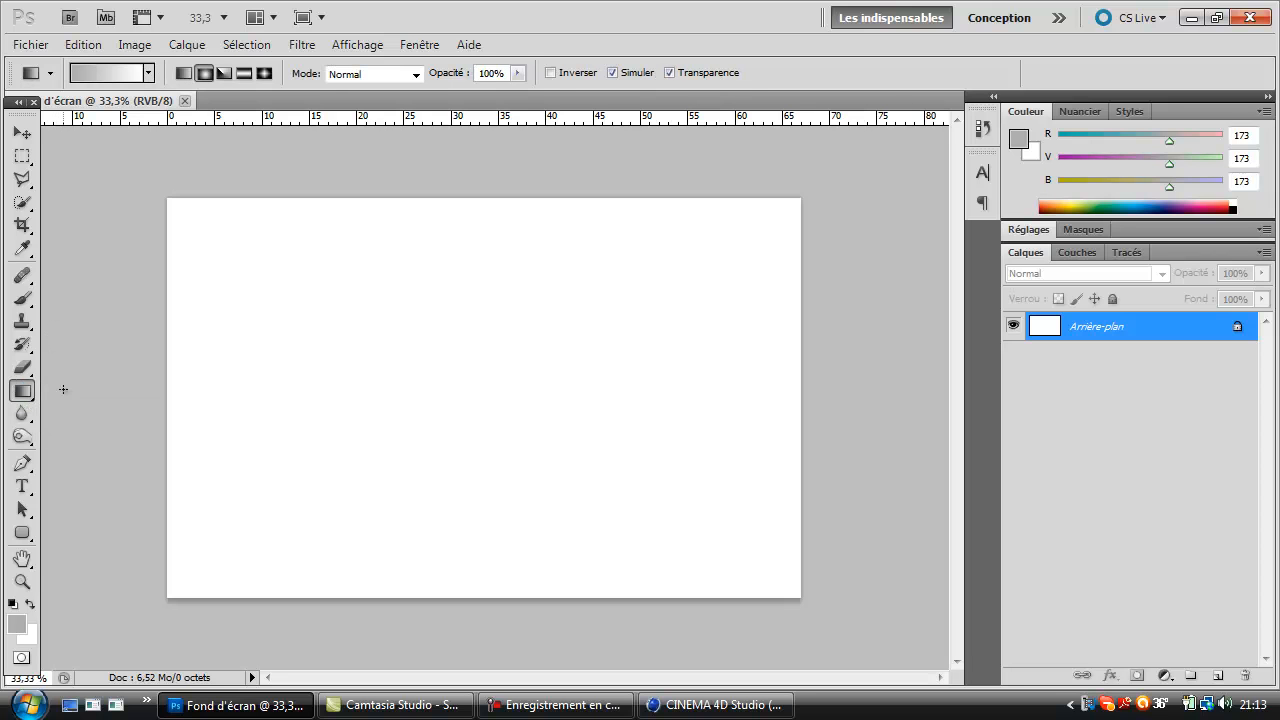
click(133, 74)
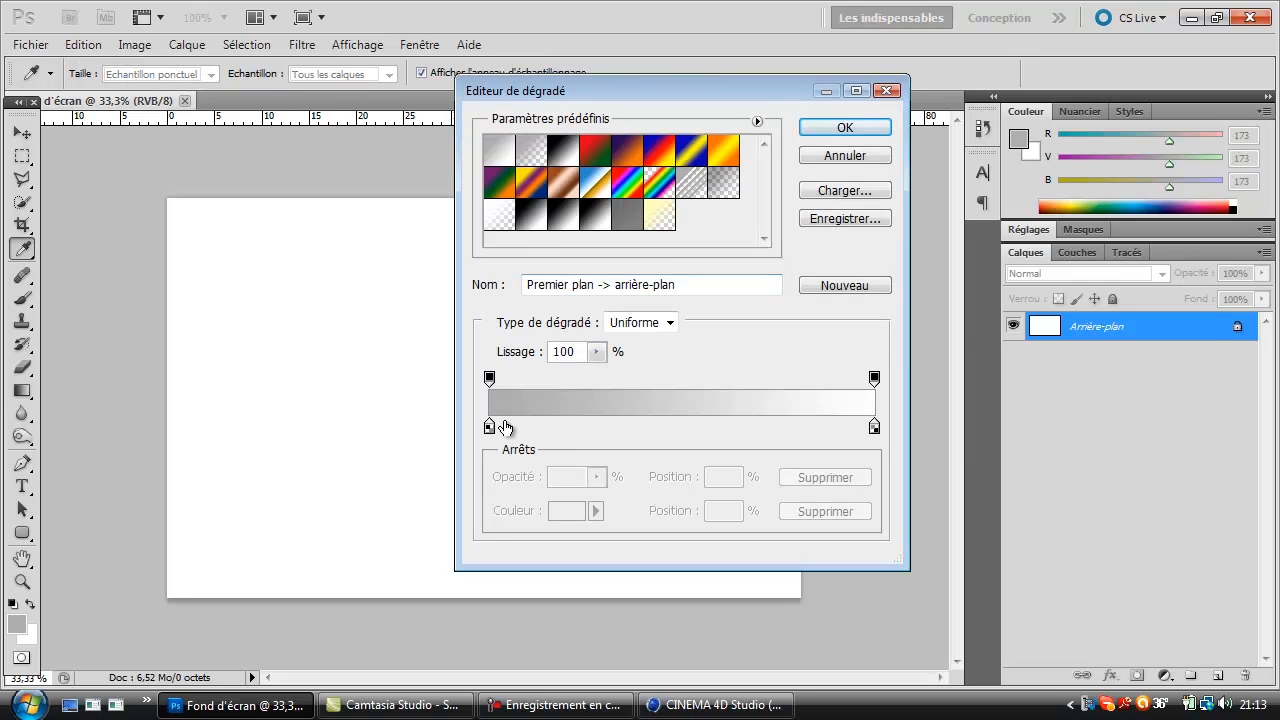
double_click(489, 428)
drag(915, 396, 929, 357)
click(901, 421)
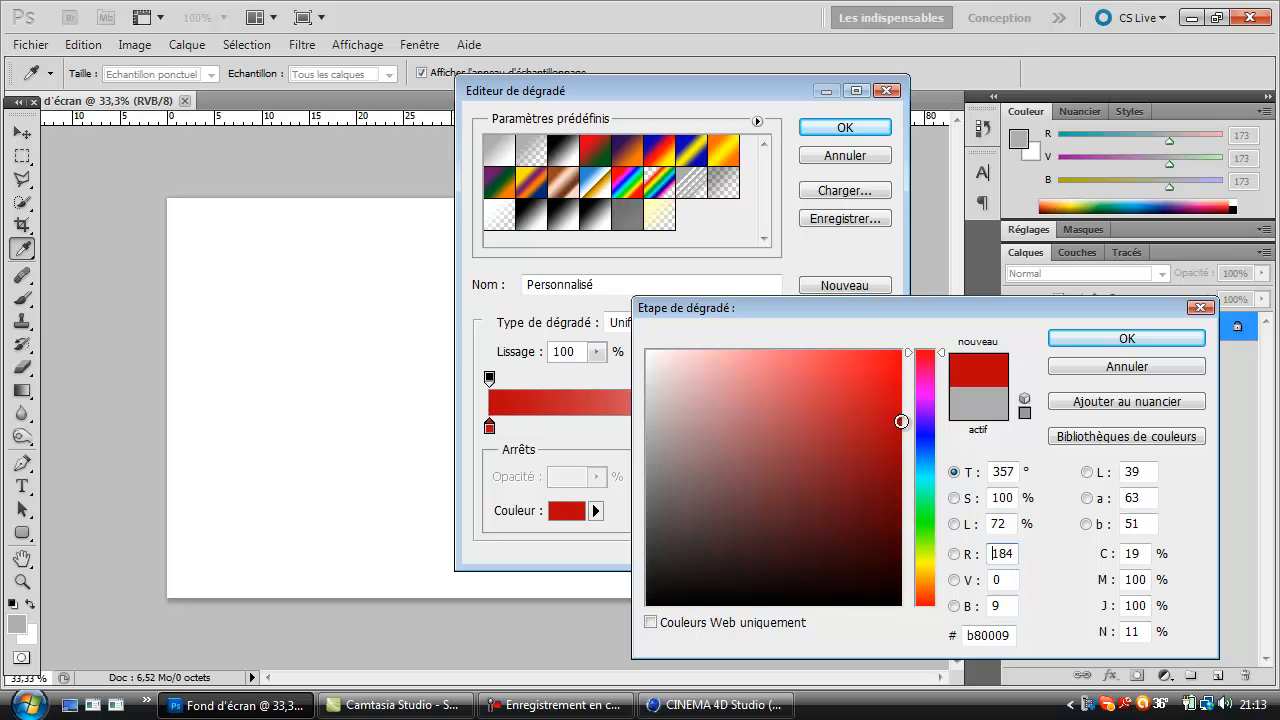
click(1094, 340)
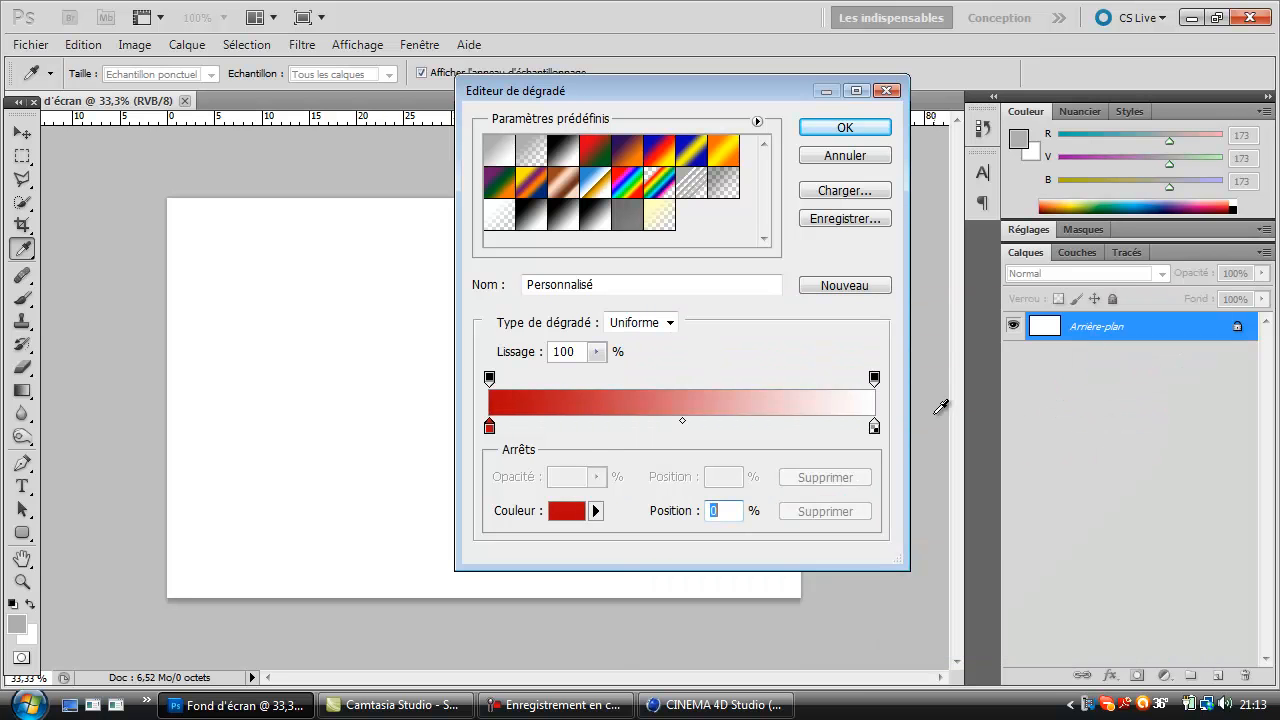
Set the gradient's end color stop to dark red 870000 and confirm the gradient
double_click(874, 427)
drag(897, 415, 910, 485)
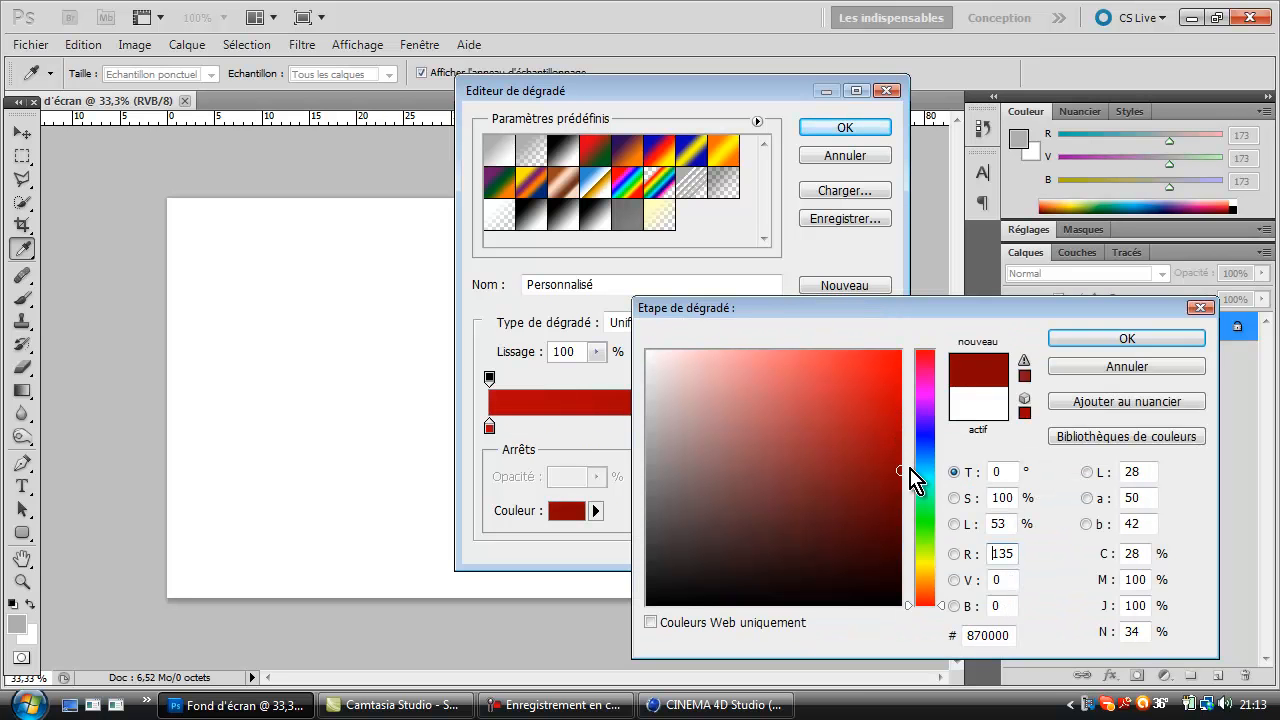
click(1078, 341)
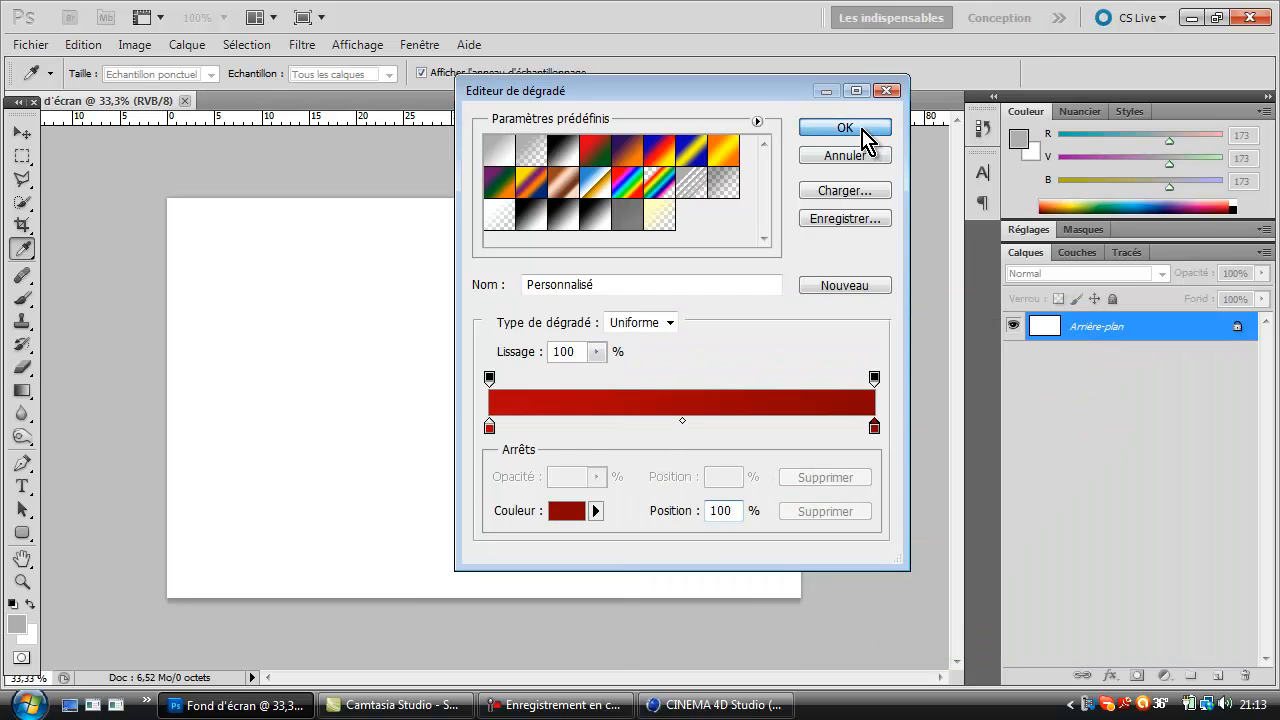
click(845, 128)
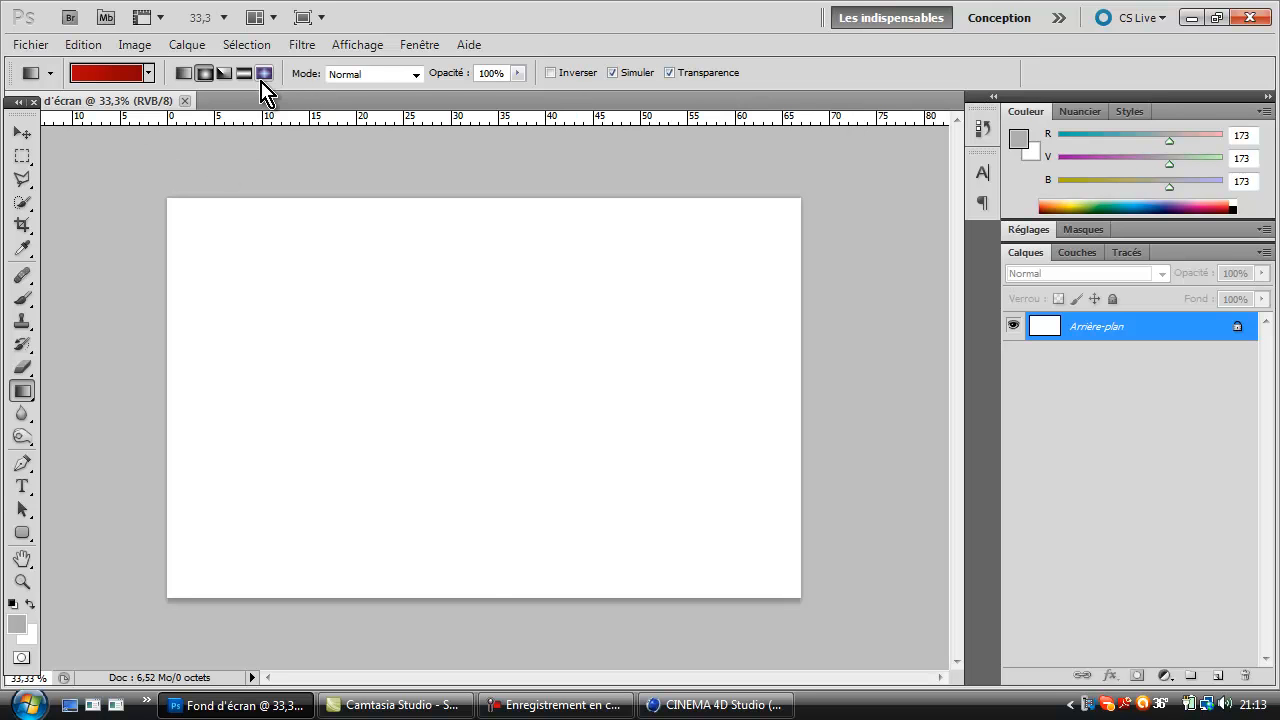
Add a new gradient fill layer above the background and accept its default layer name
click(204, 47)
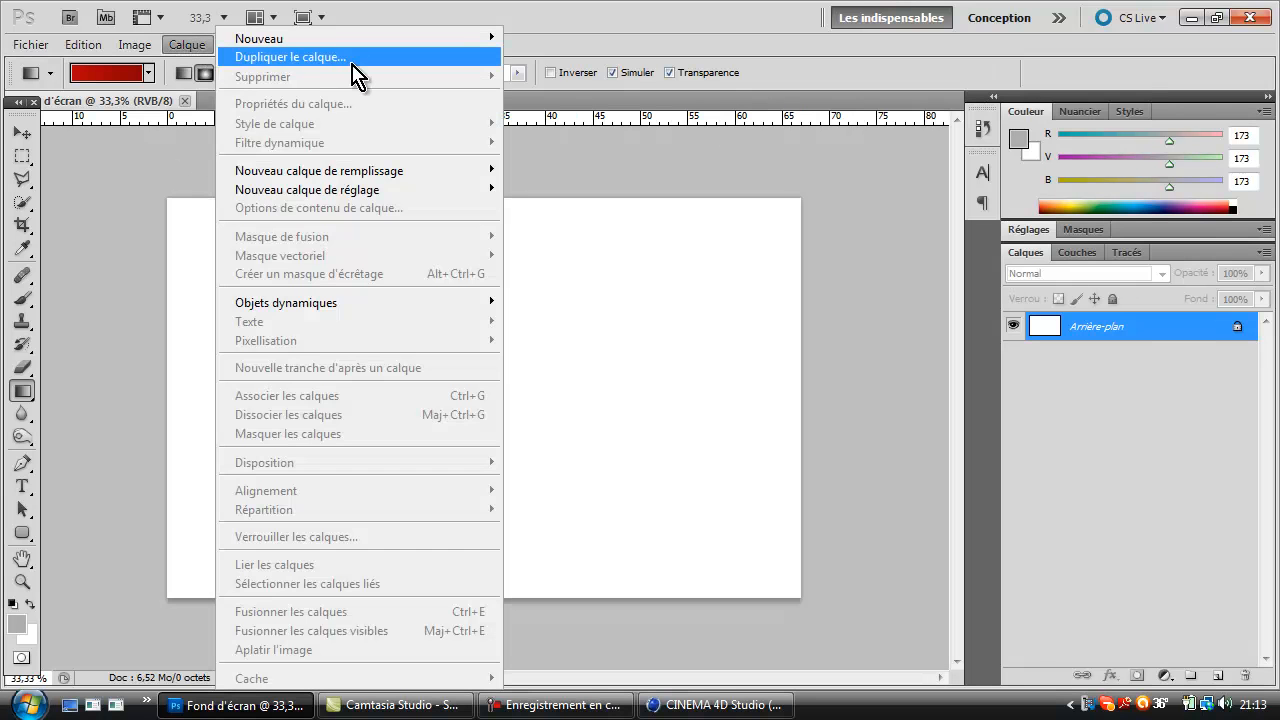
mouse_move(470, 203)
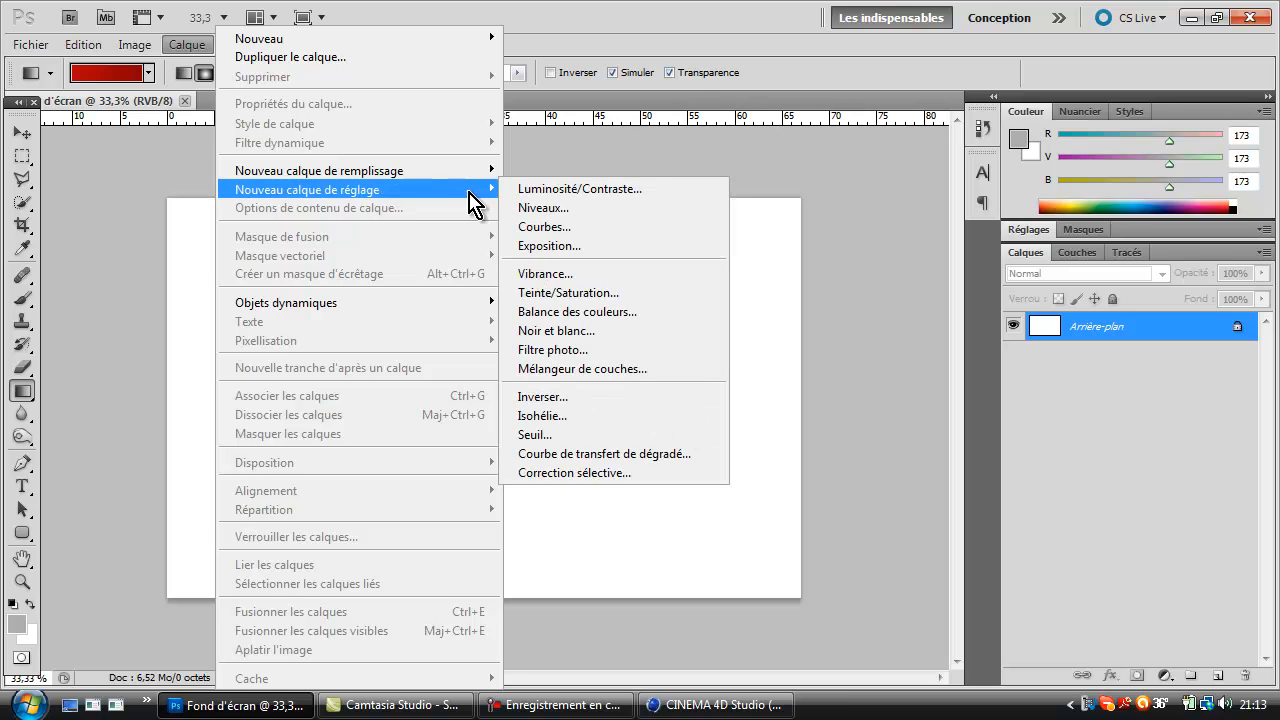
mouse_move(467, 176)
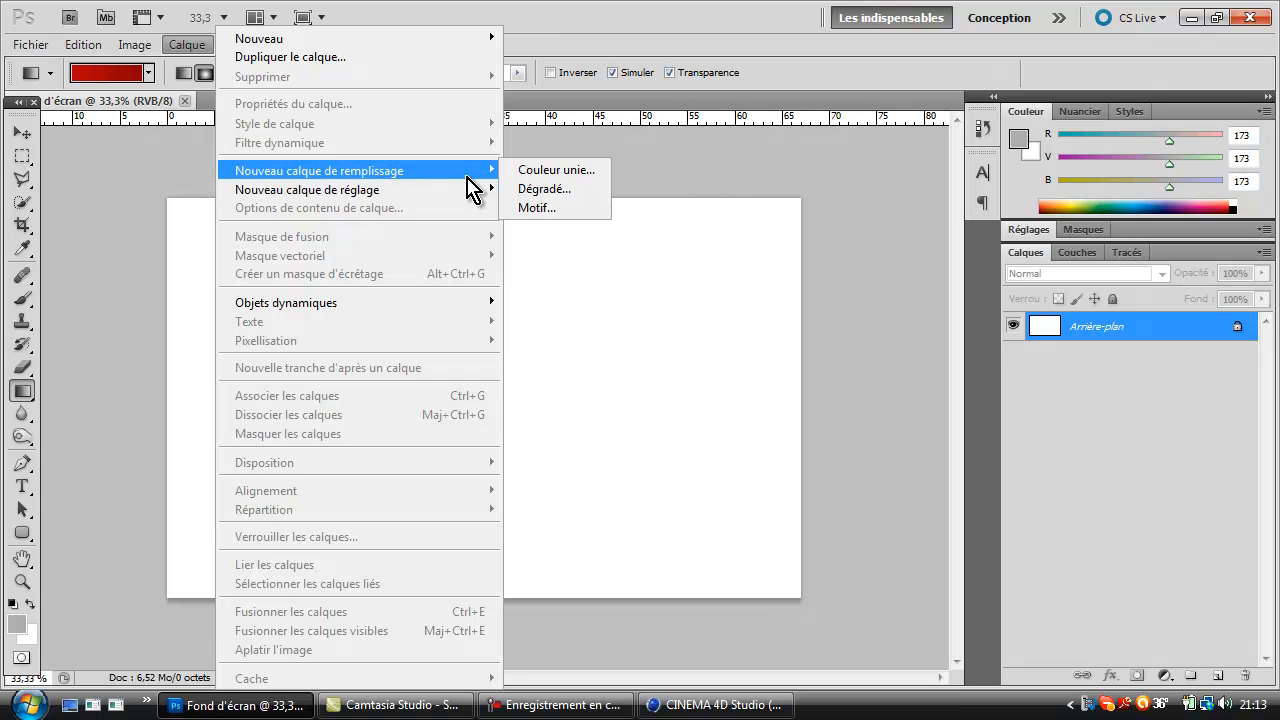
click(532, 192)
click(893, 236)
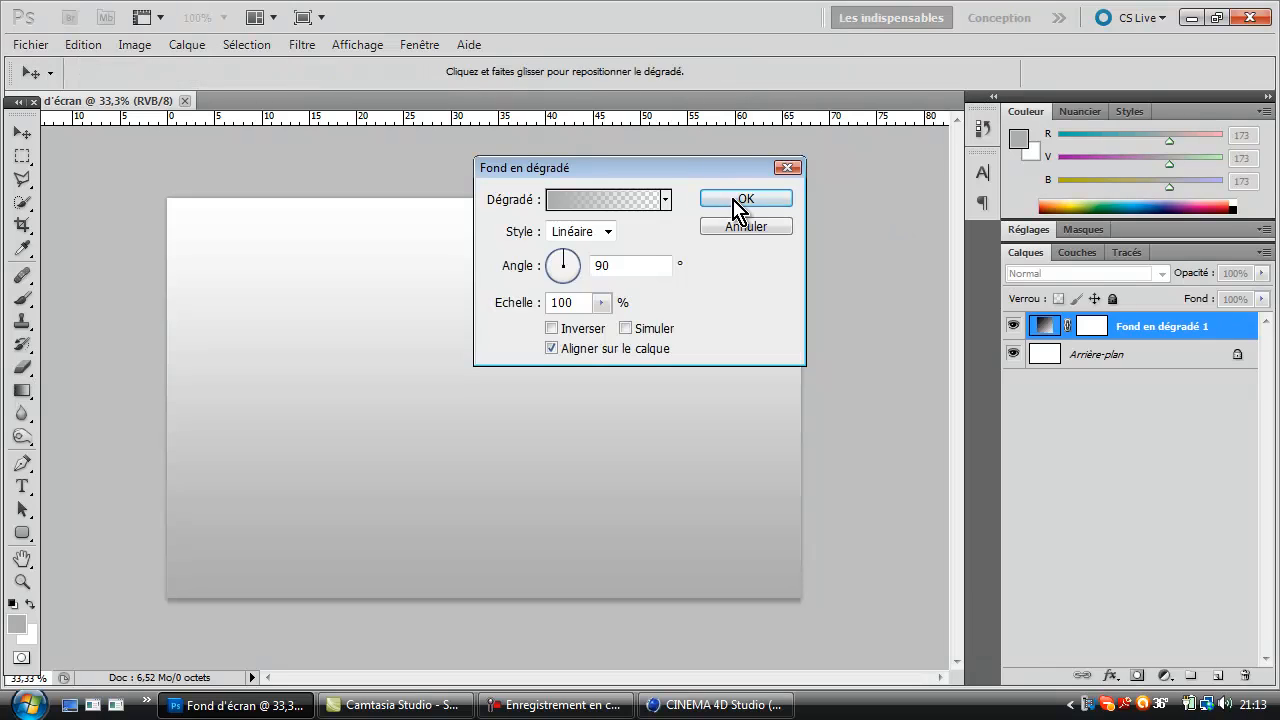
Make the gradient fill radial and inverted, with its scale set to 150%
click(607, 231)
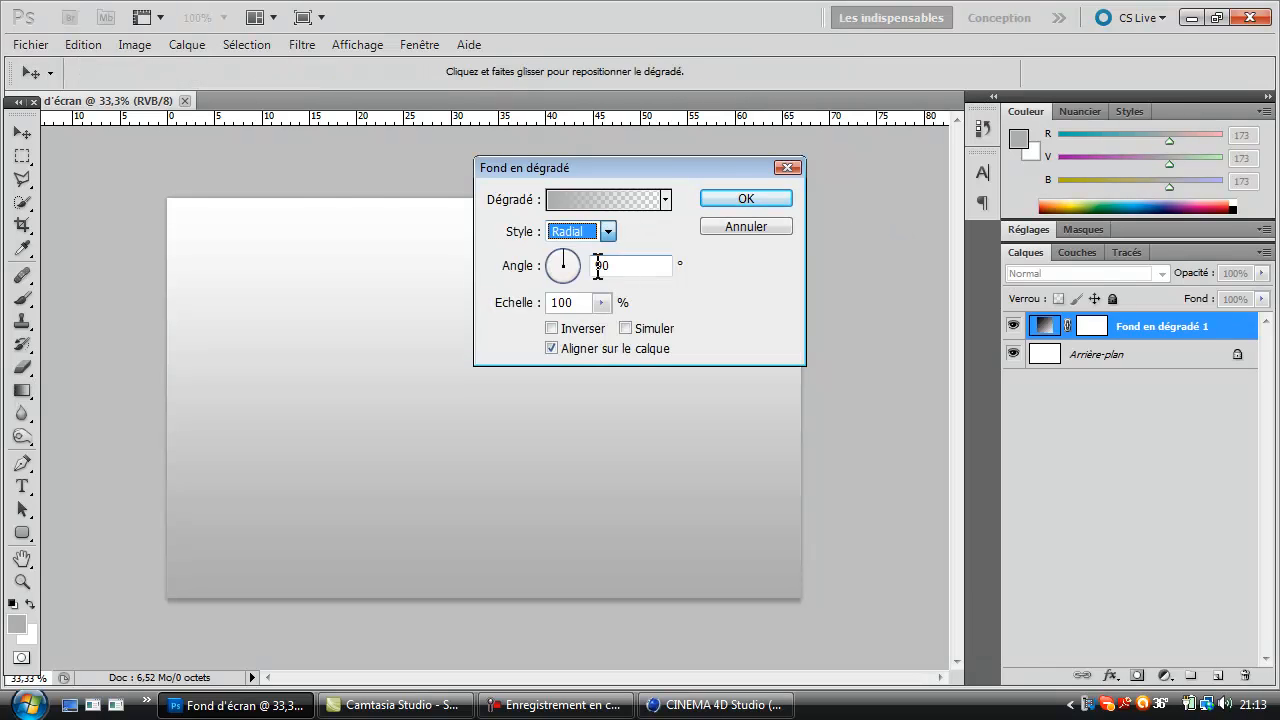
click(598, 268)
click(601, 302)
drag(609, 320, 692, 316)
click(594, 331)
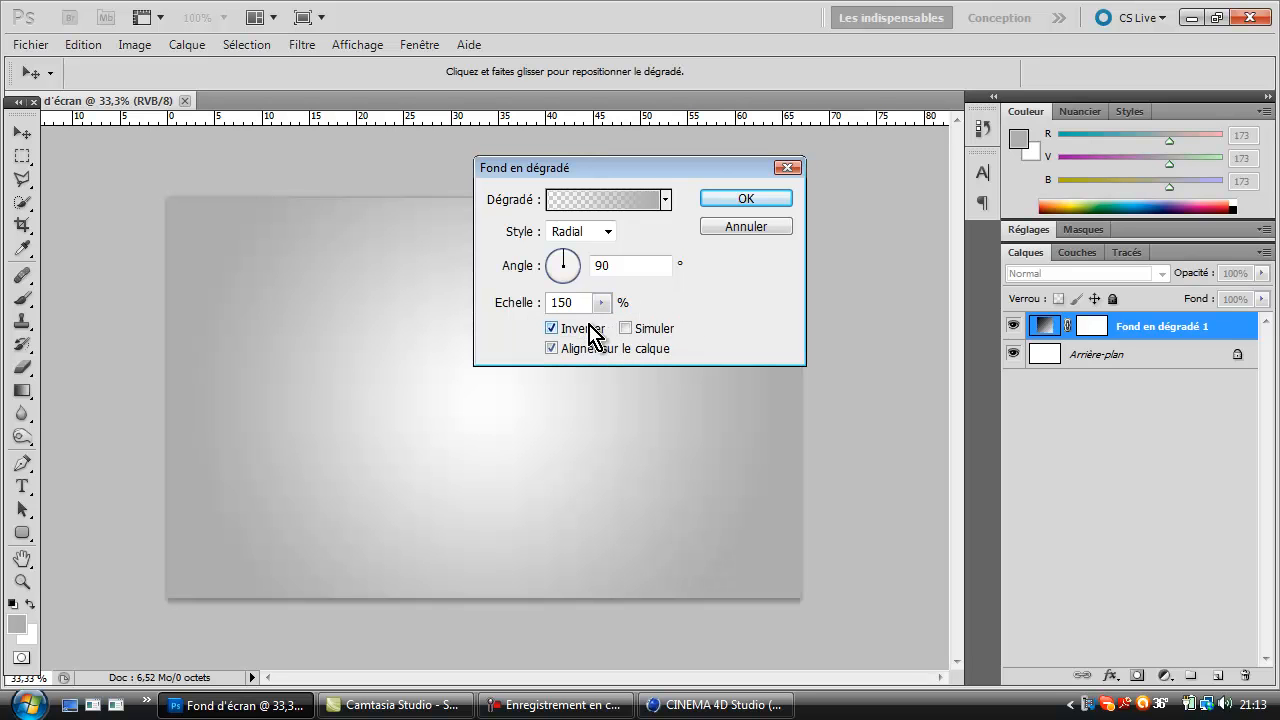
Open the fill's gradient for editing and load the red-green preset "Rouge, vert", keeping its red start color
click(638, 196)
click(638, 196)
click(638, 196)
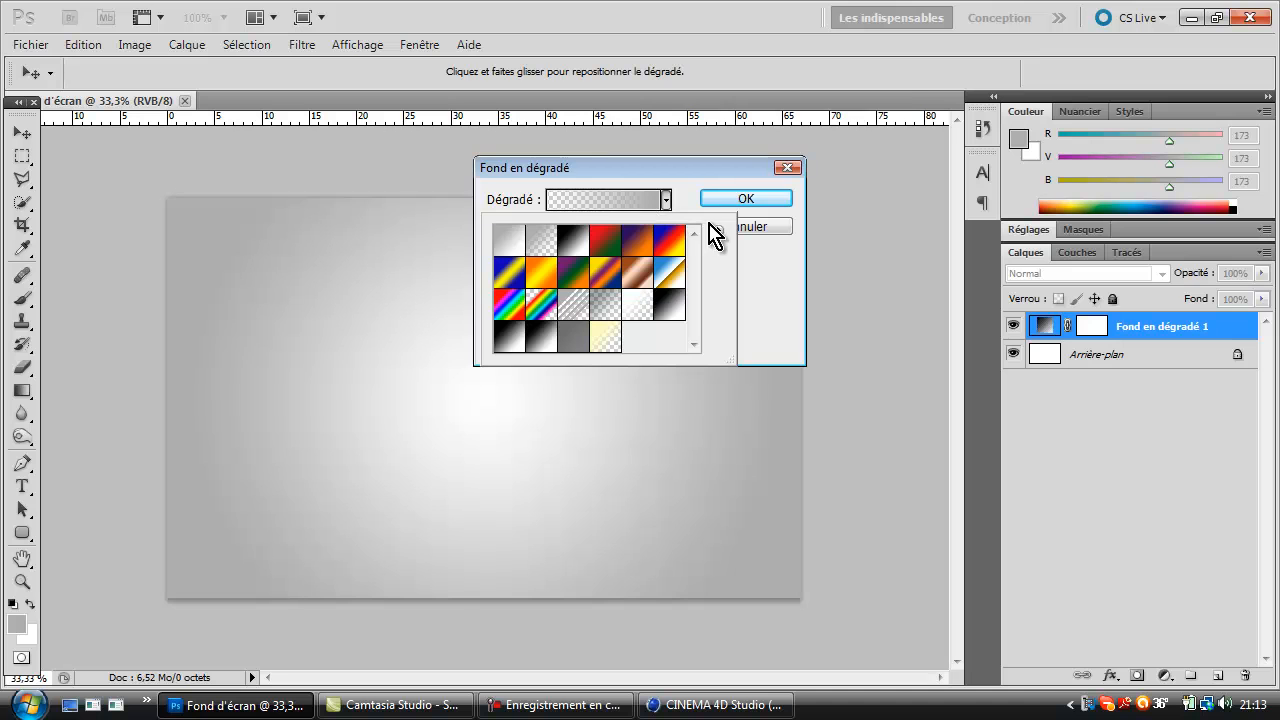
double_click(636, 197)
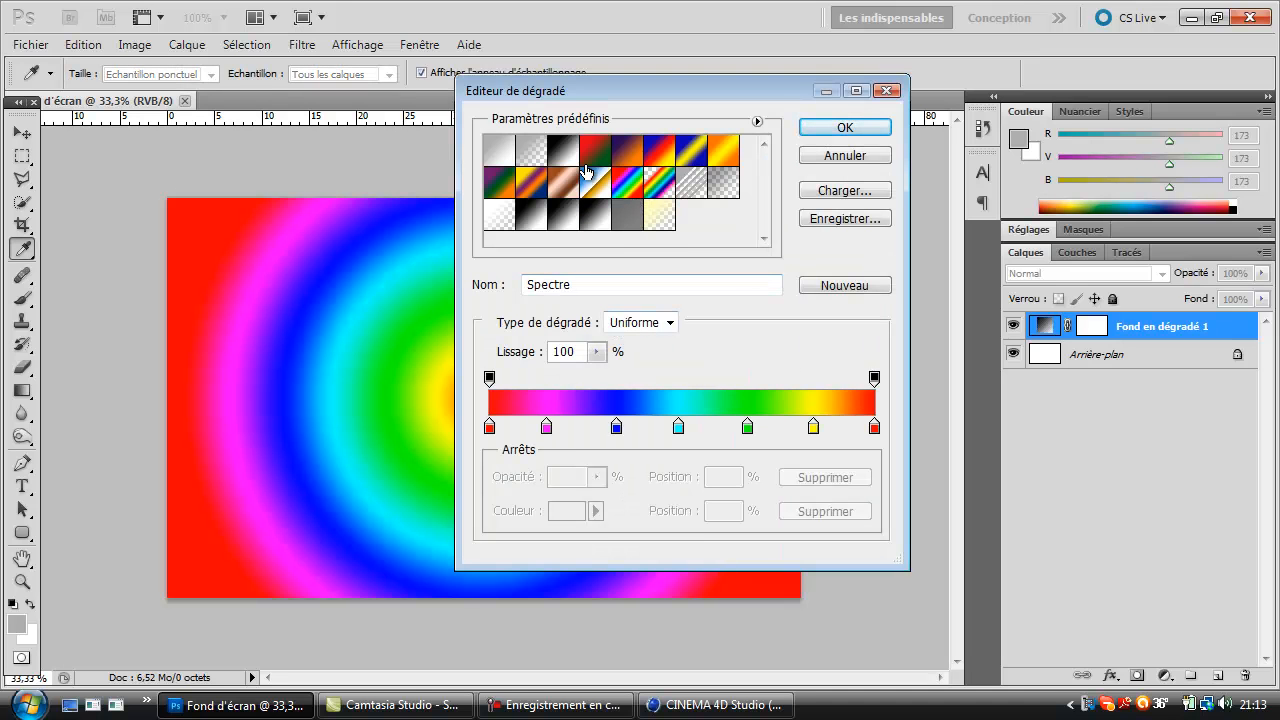
click(593, 163)
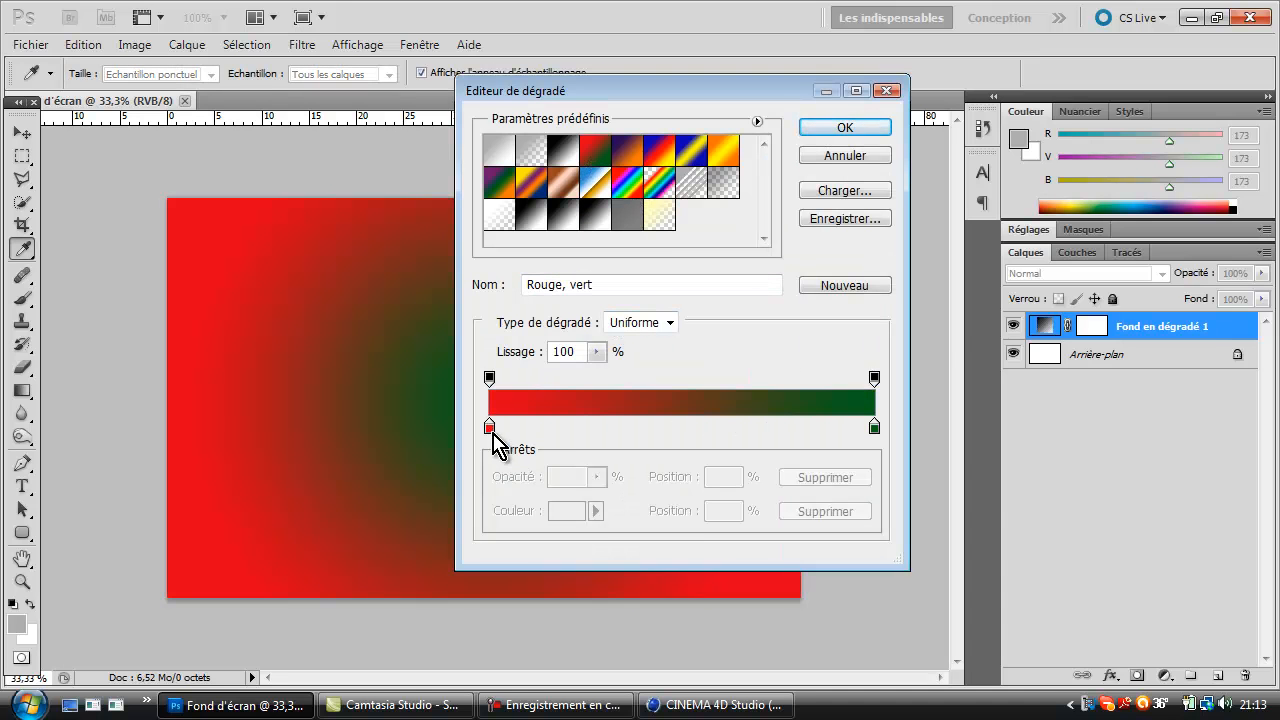
double_click(490, 428)
click(1104, 340)
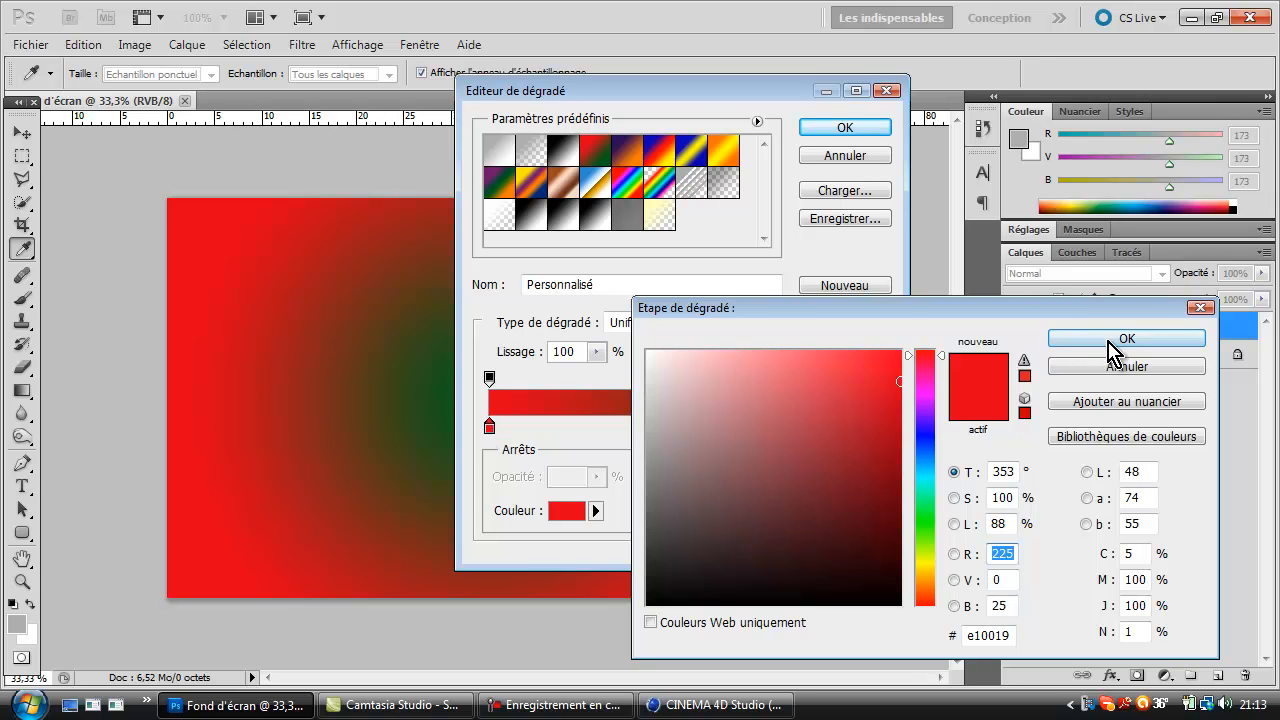
Change the gradient's green end stop to a dark red and move that stop to position 71%
double_click(875, 428)
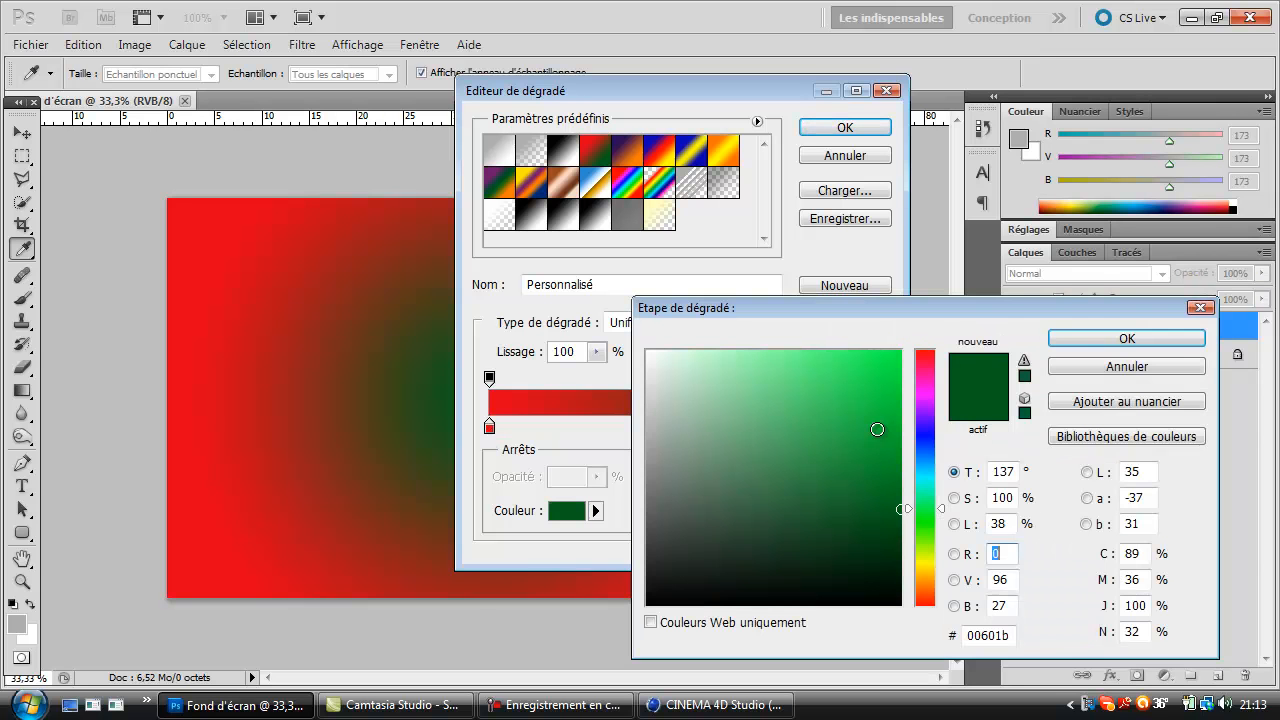
drag(948, 380, 940, 352)
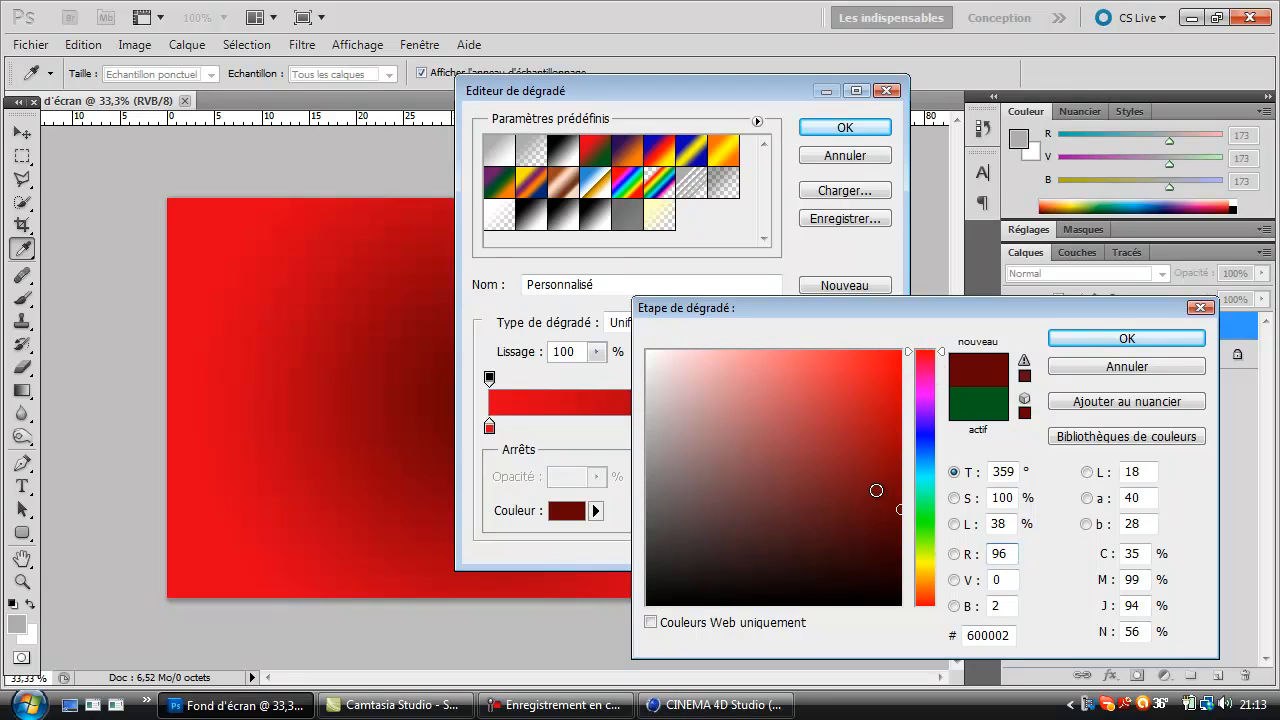
mouse_move(889, 497)
mouse_down()
mouse_move(891, 518)
mouse_move(877, 477)
mouse_up()
click(1100, 340)
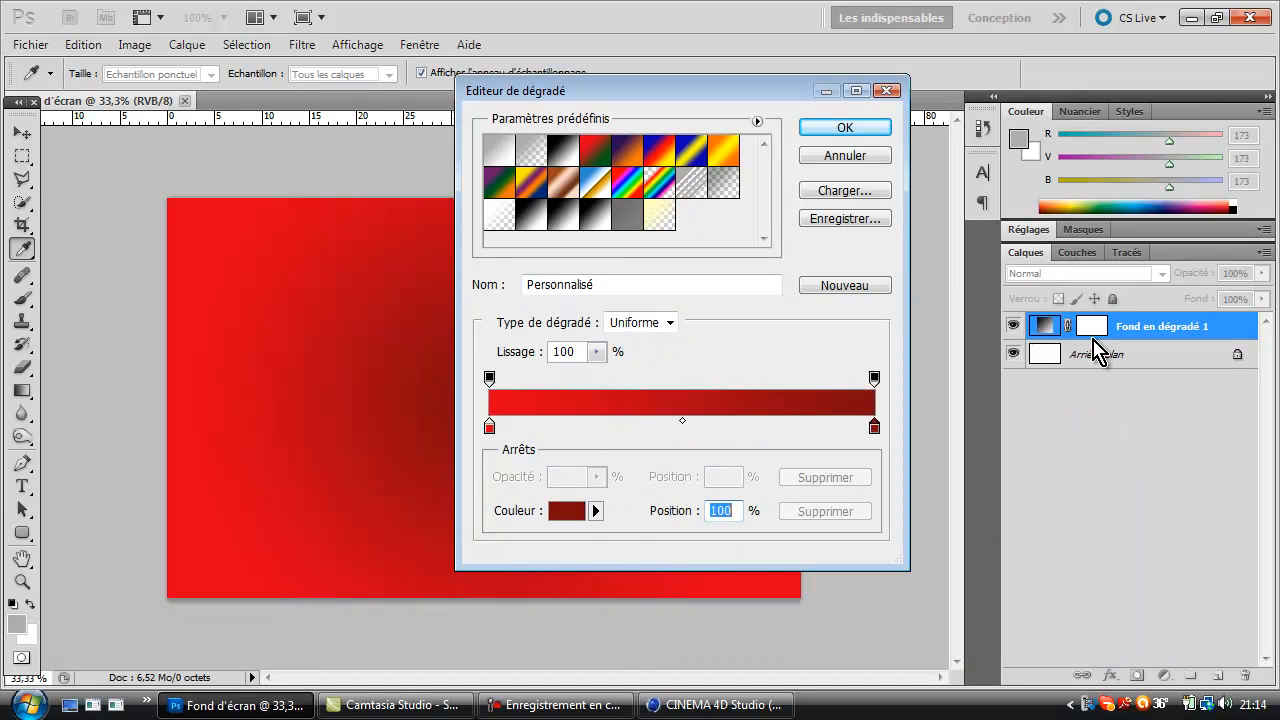
drag(875, 429, 763, 434)
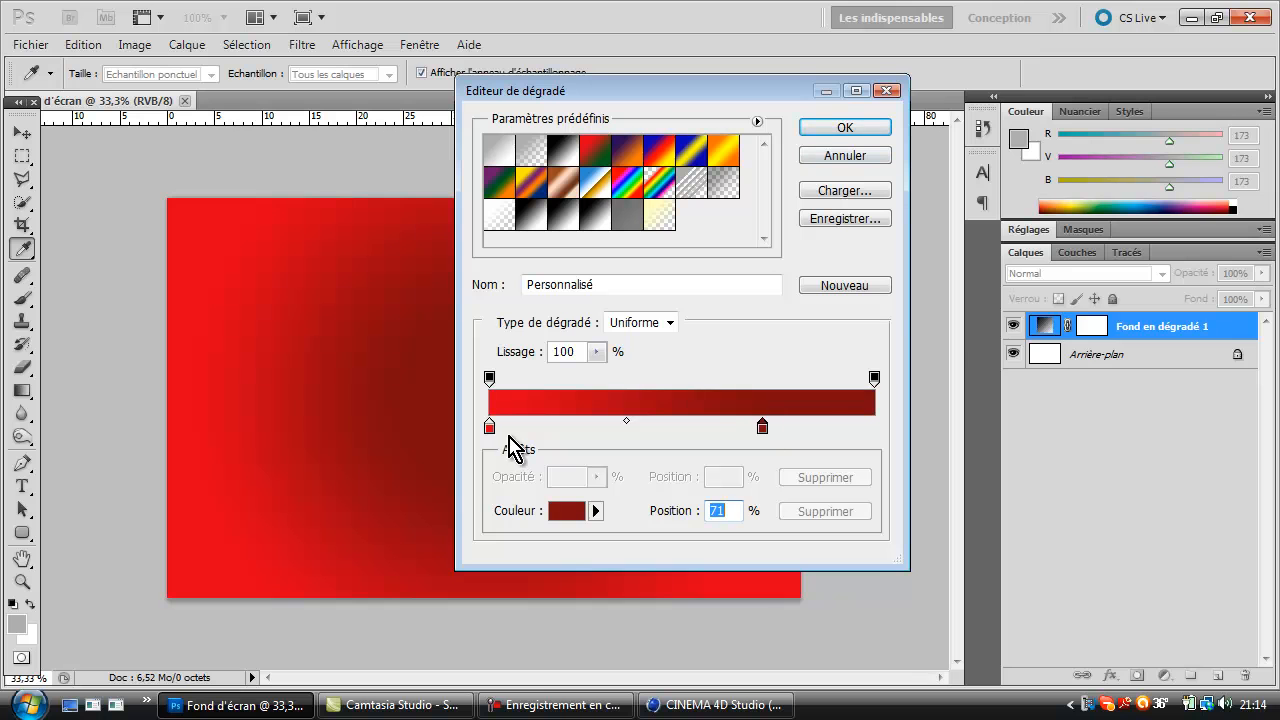
Darken the red of the gradient's start stop slightly and confirm the gradient and the fill layer
double_click(489, 428)
drag(899, 382, 899, 416)
click(1074, 342)
click(866, 130)
click(740, 200)
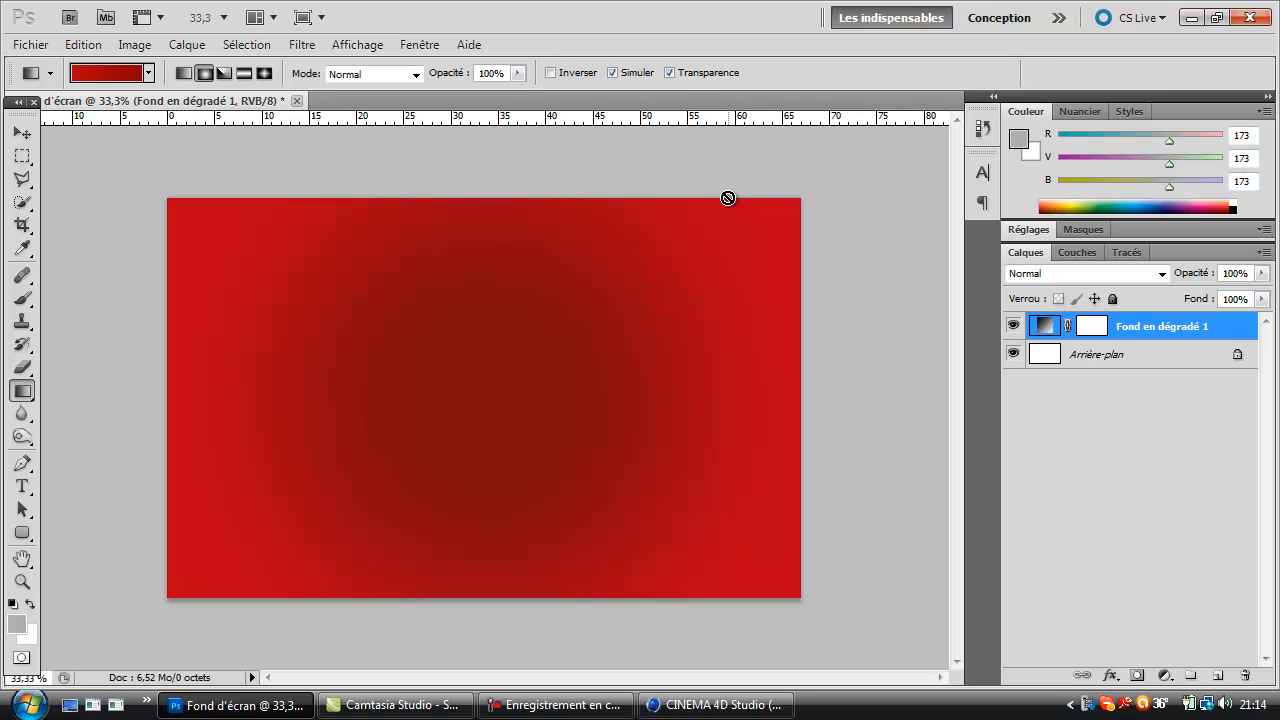
Open the rendered text image 1er Partie.psd from the desktop and bring it to the front
click(30, 45)
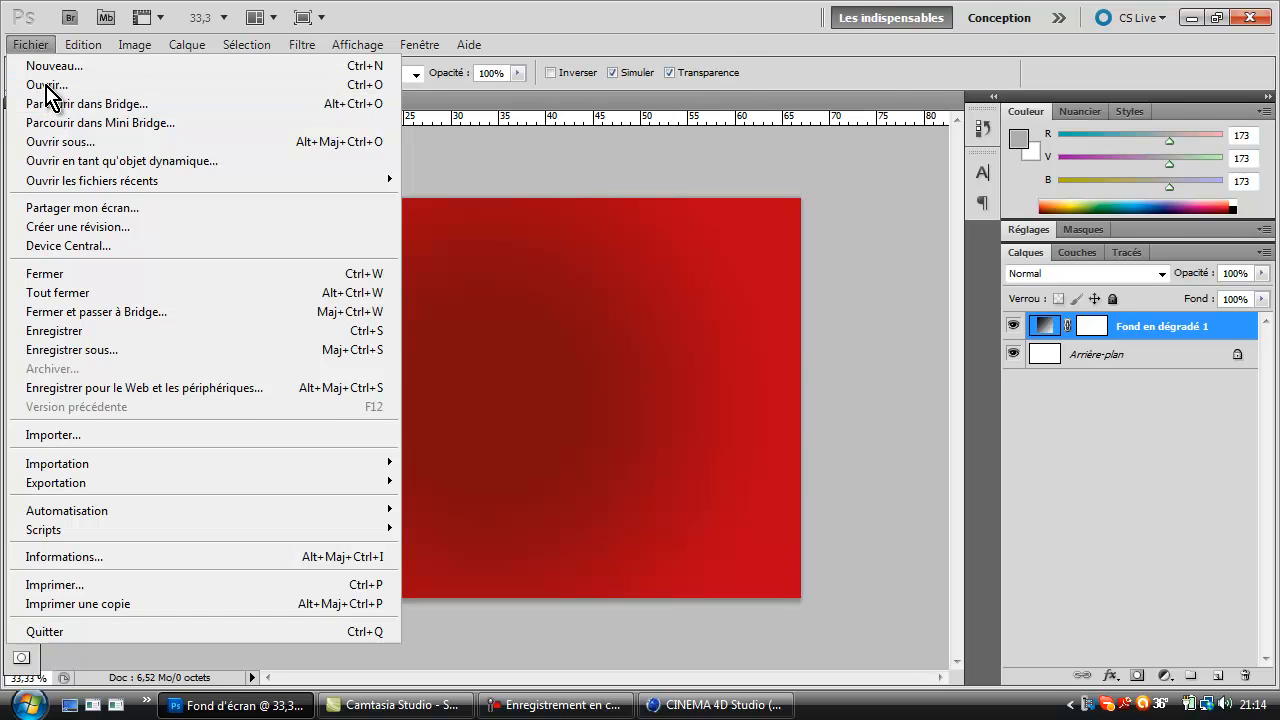
click(42, 84)
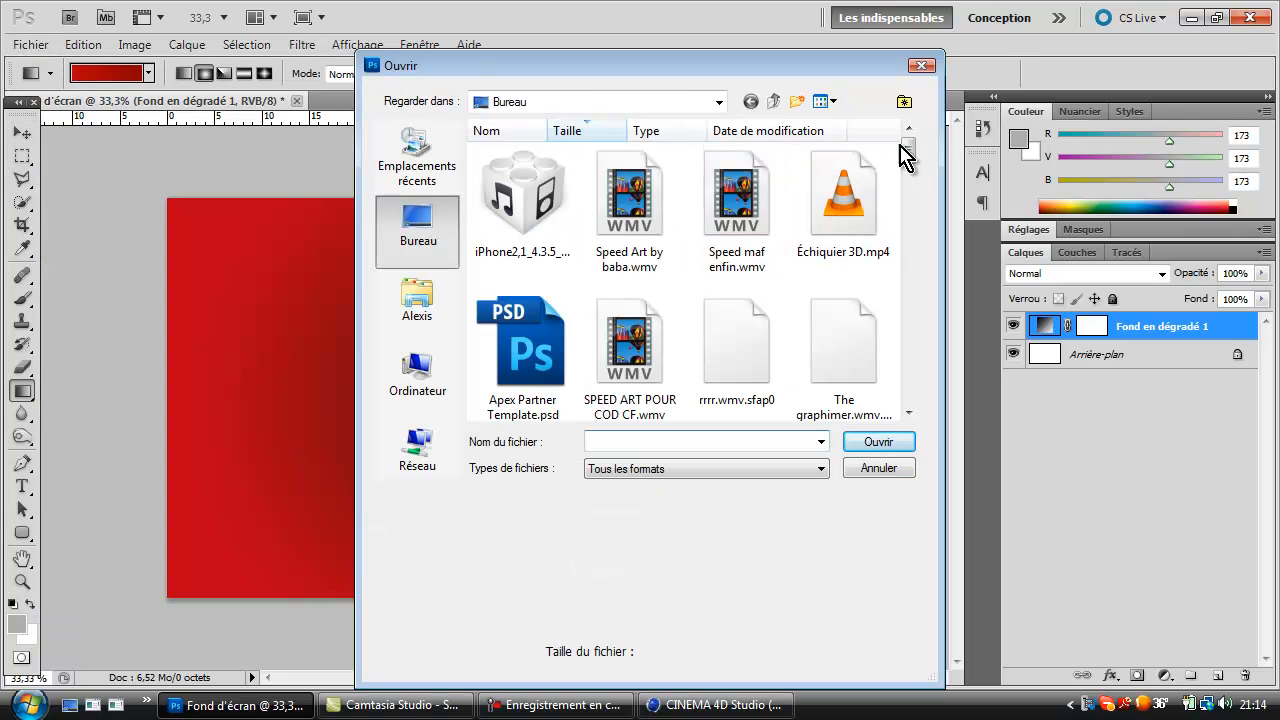
drag(910, 155, 913, 256)
double_click(873, 212)
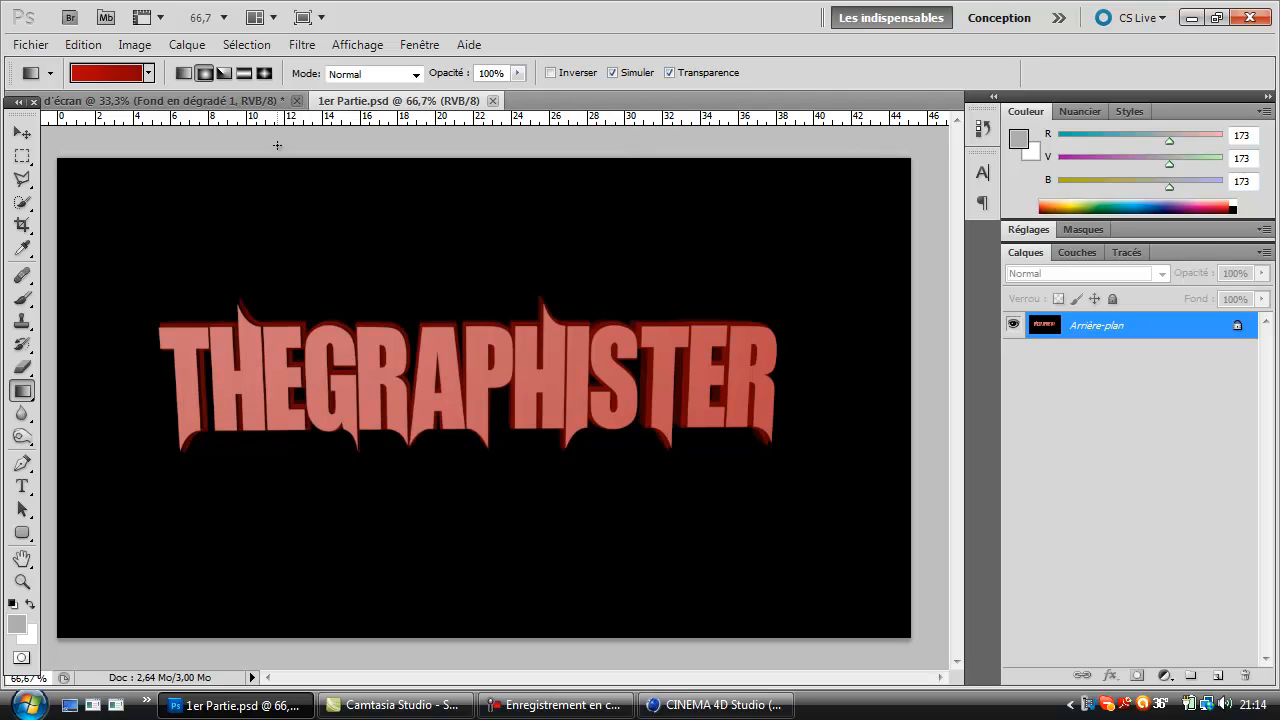
click(250, 101)
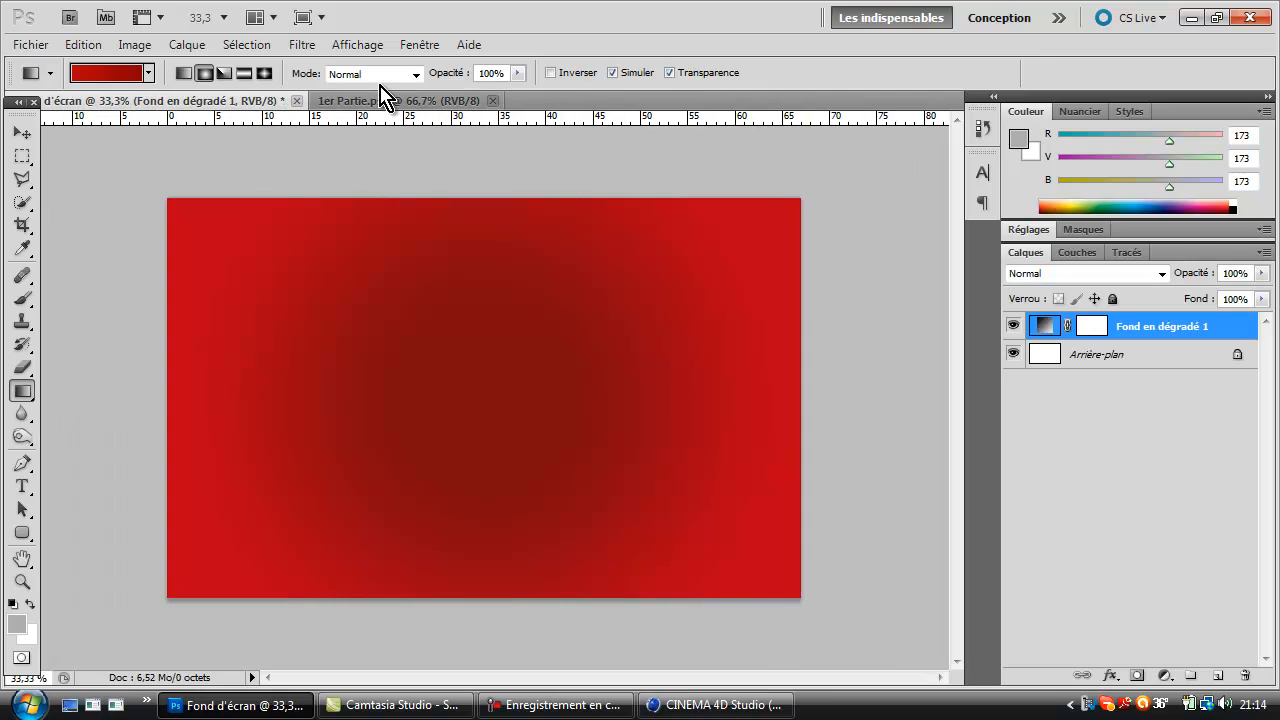
click(388, 101)
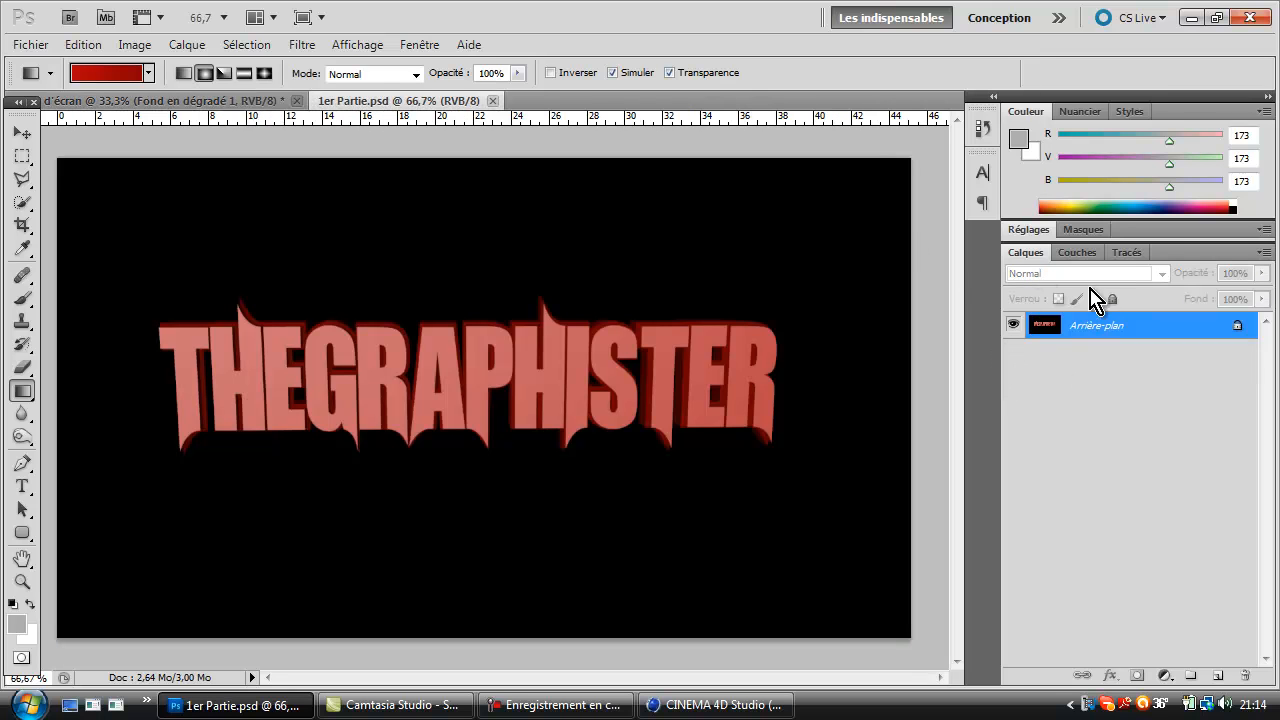
Load the Alpha channel as a selection around the rendered text and paste the copied text into the "Fond d'écran" document
click(1080, 254)
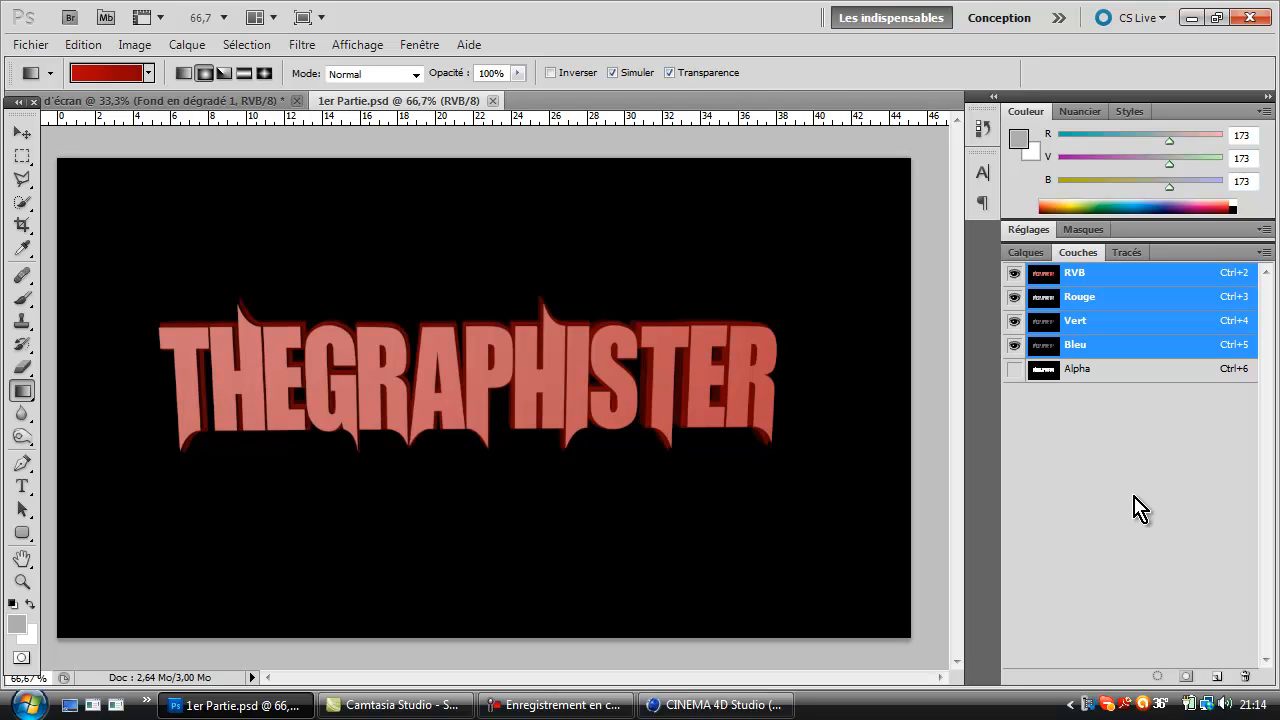
ctrl+click(1077, 370)
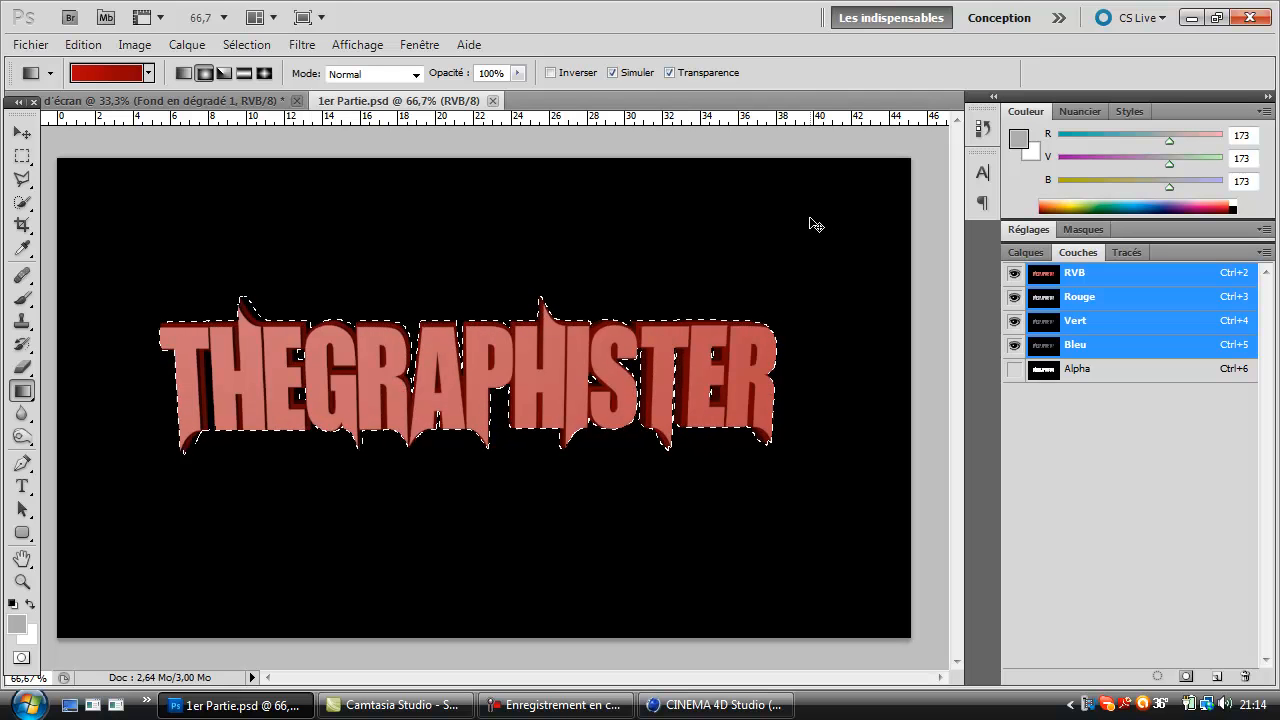
click(279, 102)
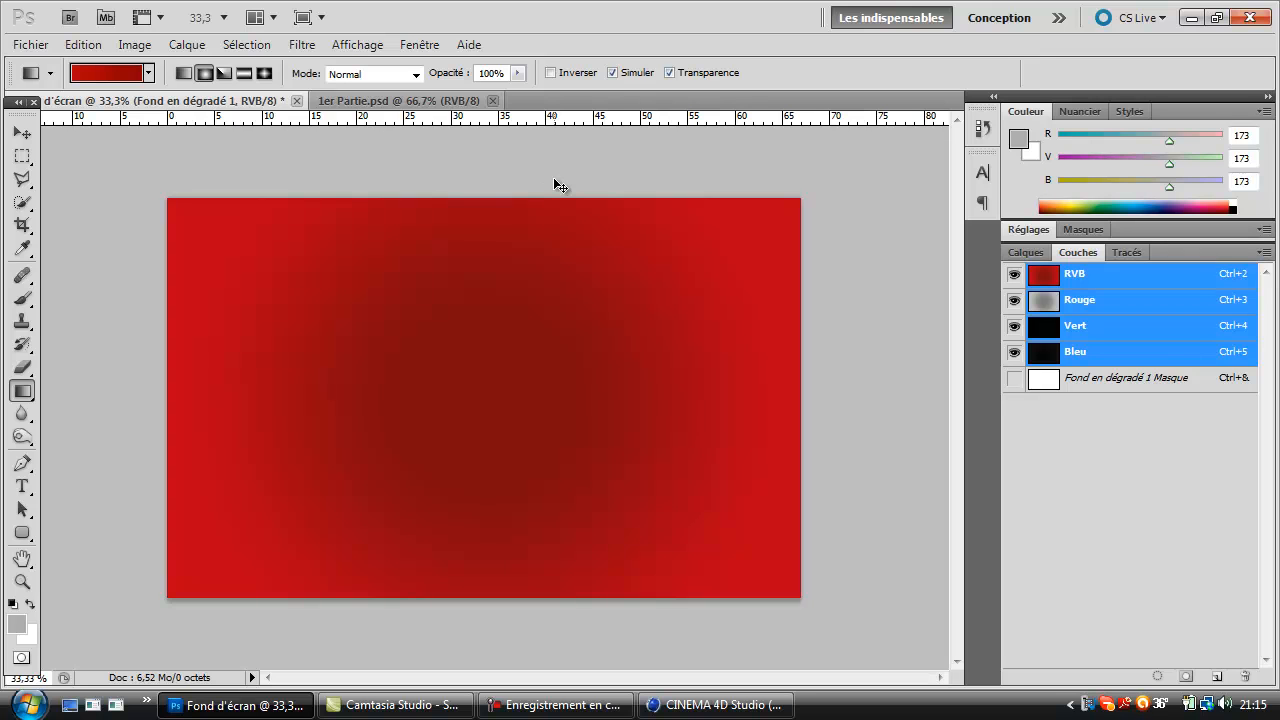
key(ctrl+v)
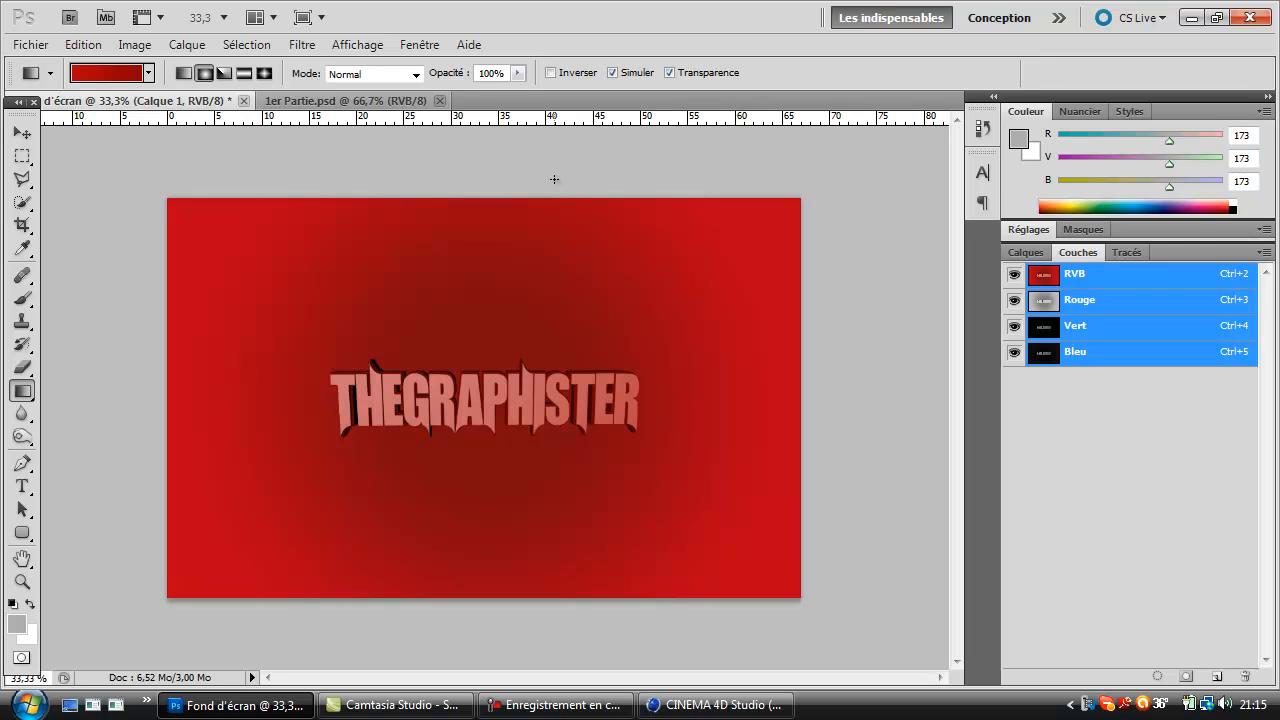
Enlarge the pasted text with Free Transform to about 143% width and 175% height, roughly centered on the wallpaper
click(88, 46)
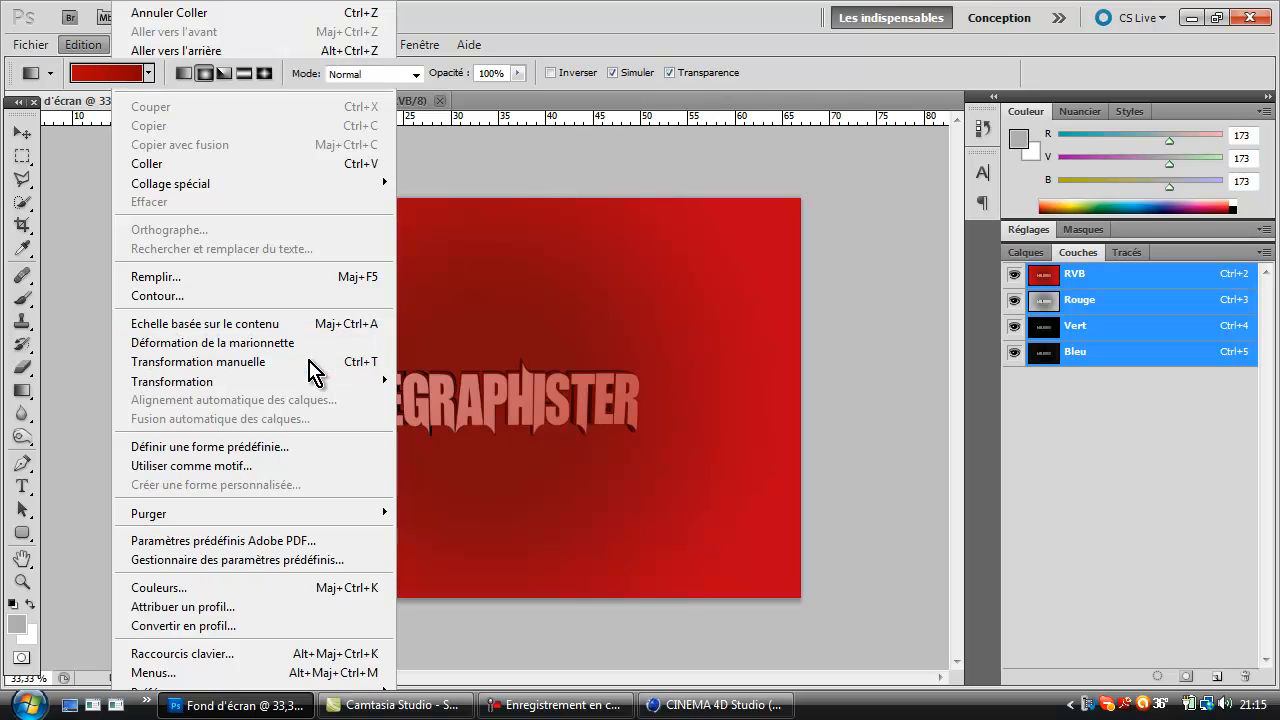
click(318, 362)
drag(326, 354, 257, 316)
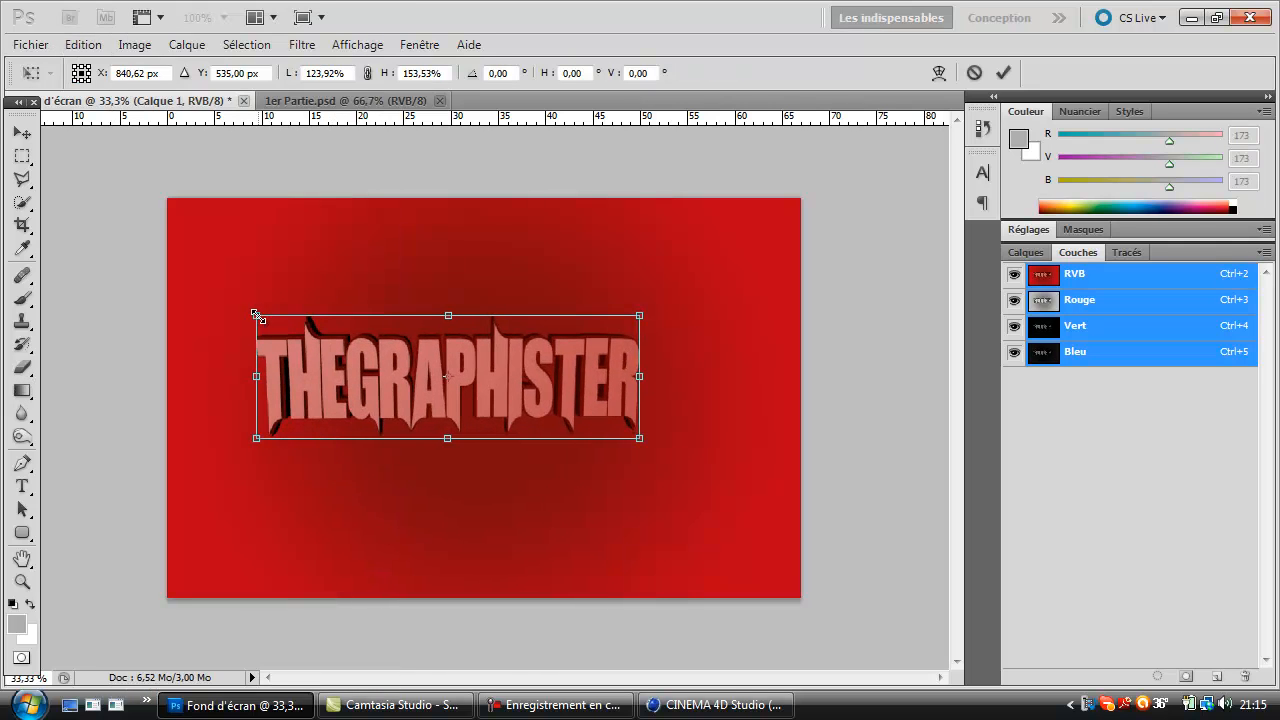
drag(643, 441, 700, 451)
drag(612, 415, 613, 412)
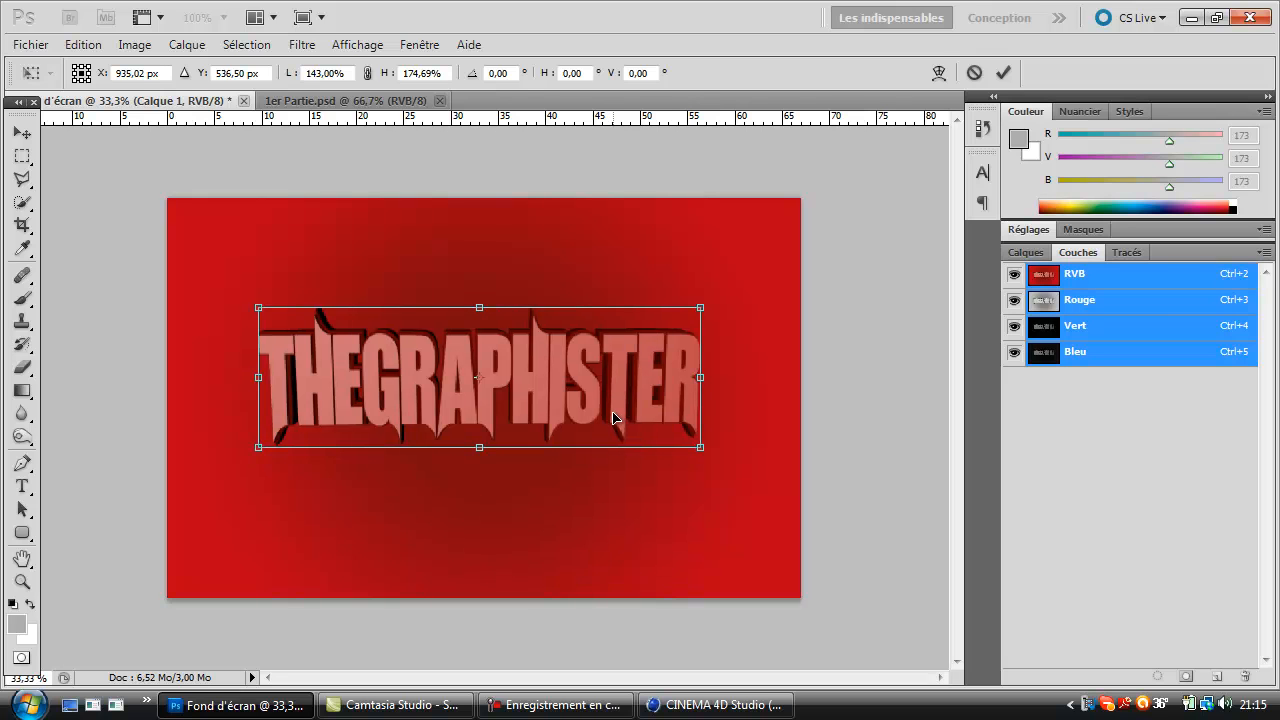
key(Return)
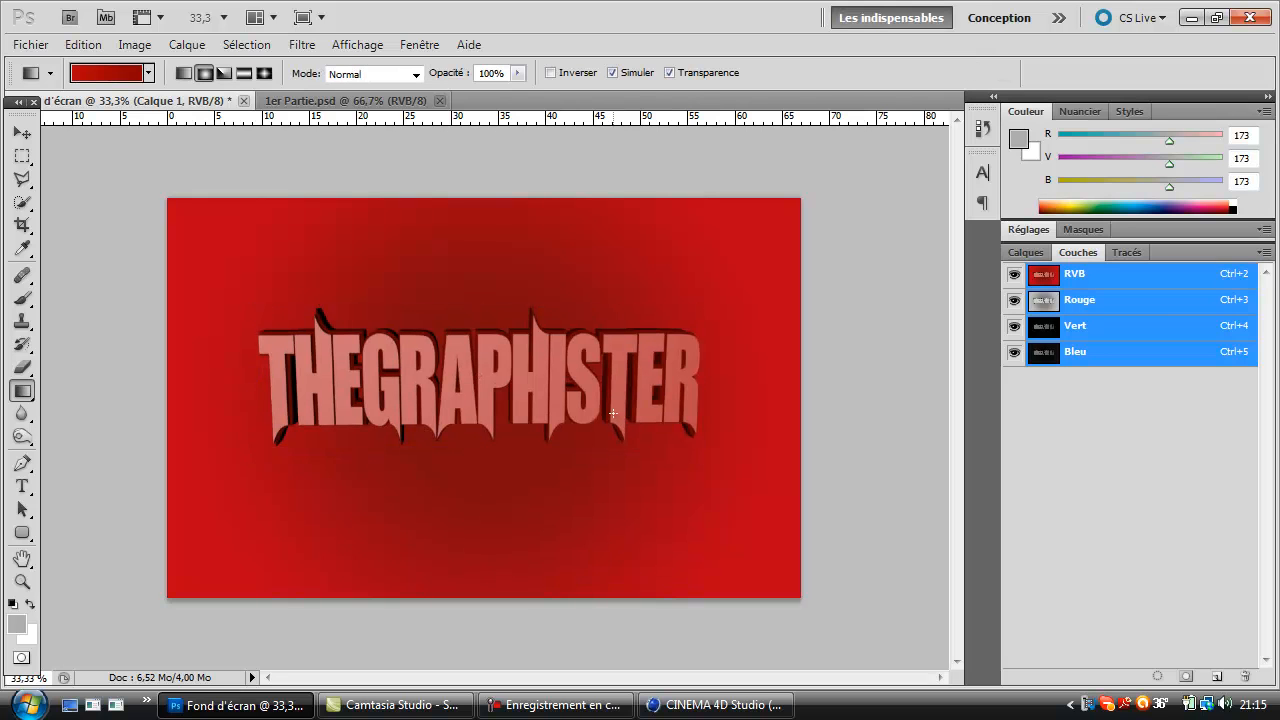
Display the layer list and fine-tune the text layer's placement, nudging it slightly left with the Move tool
click(1026, 253)
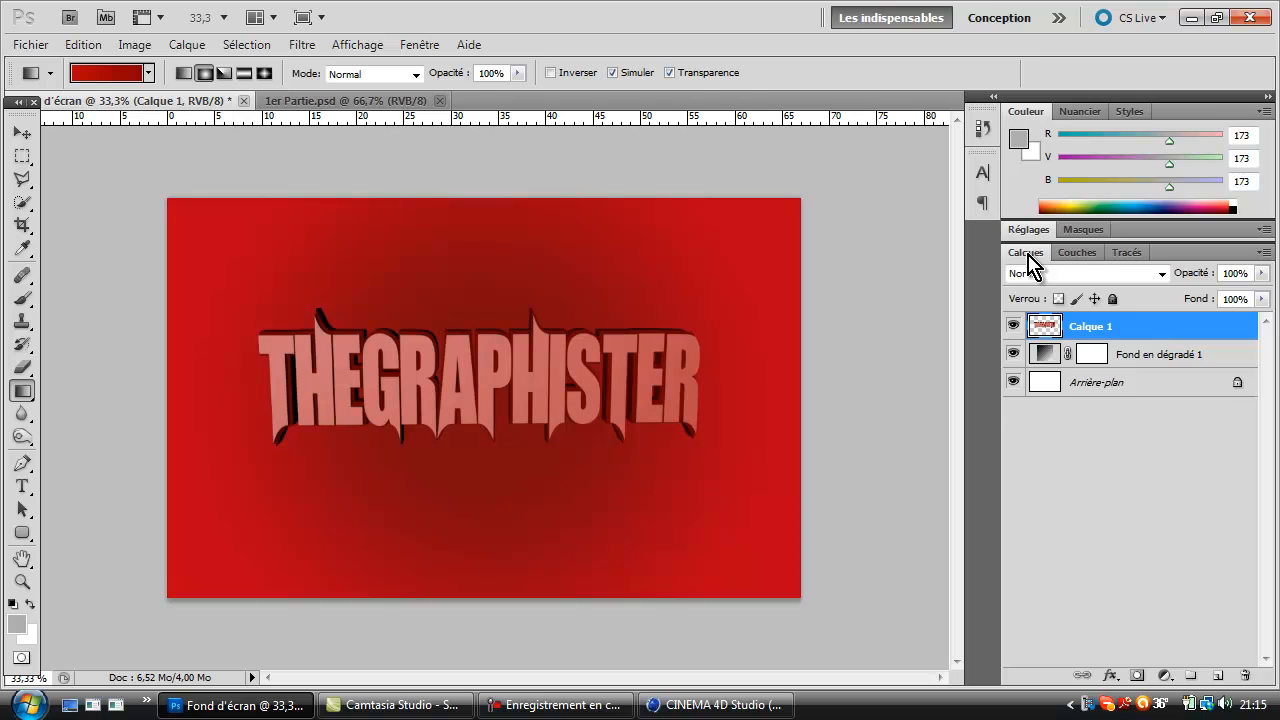
click(100, 46)
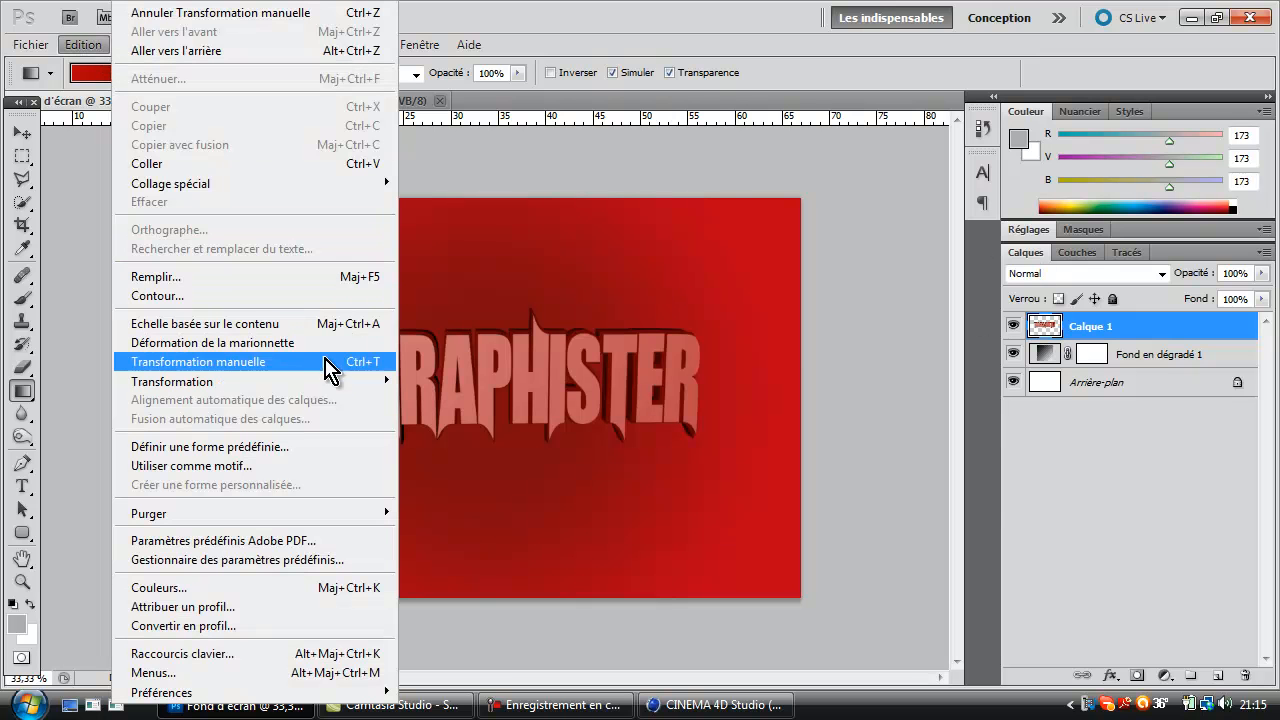
click(327, 361)
drag(741, 450, 743, 449)
key(Return)
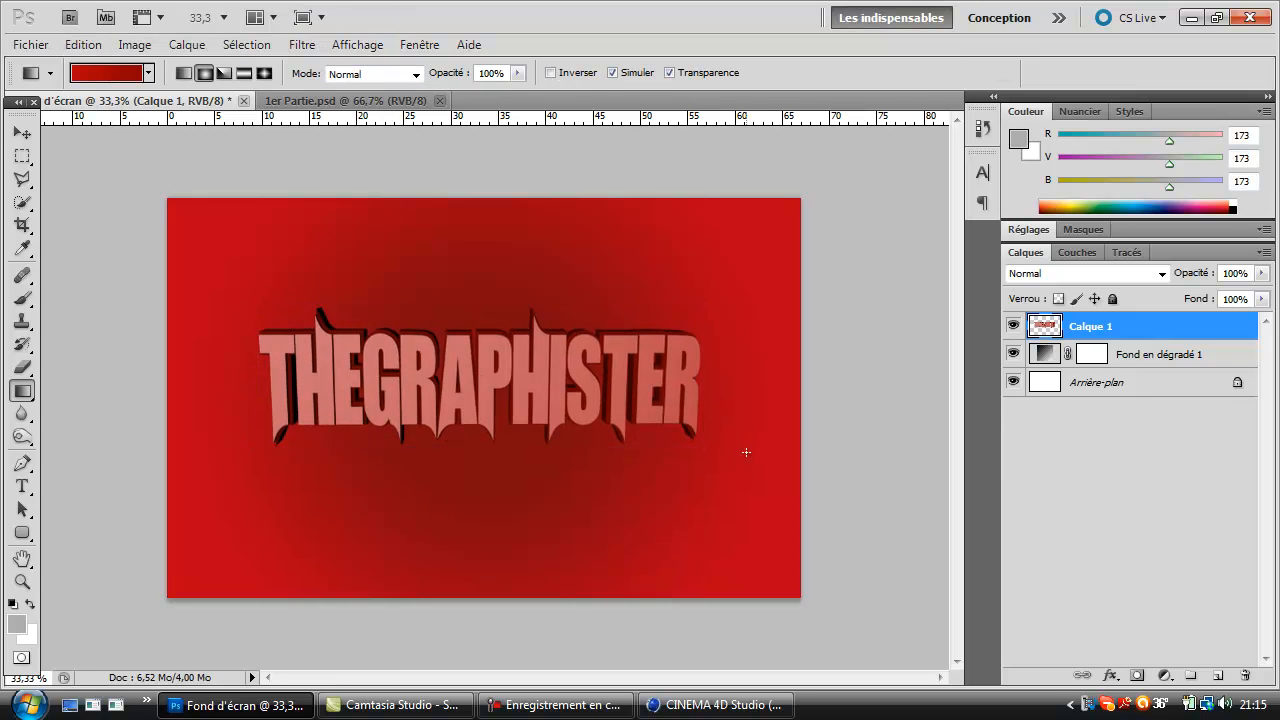
click(22, 133)
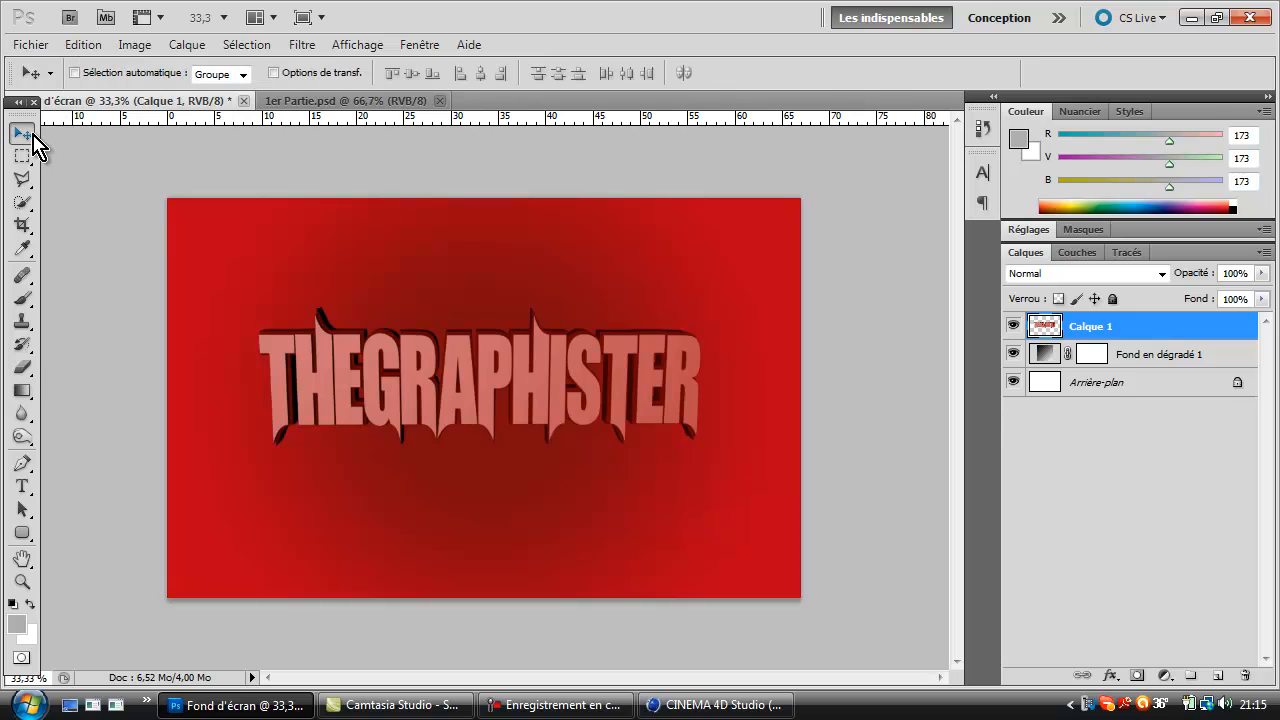
drag(462, 391, 460, 390)
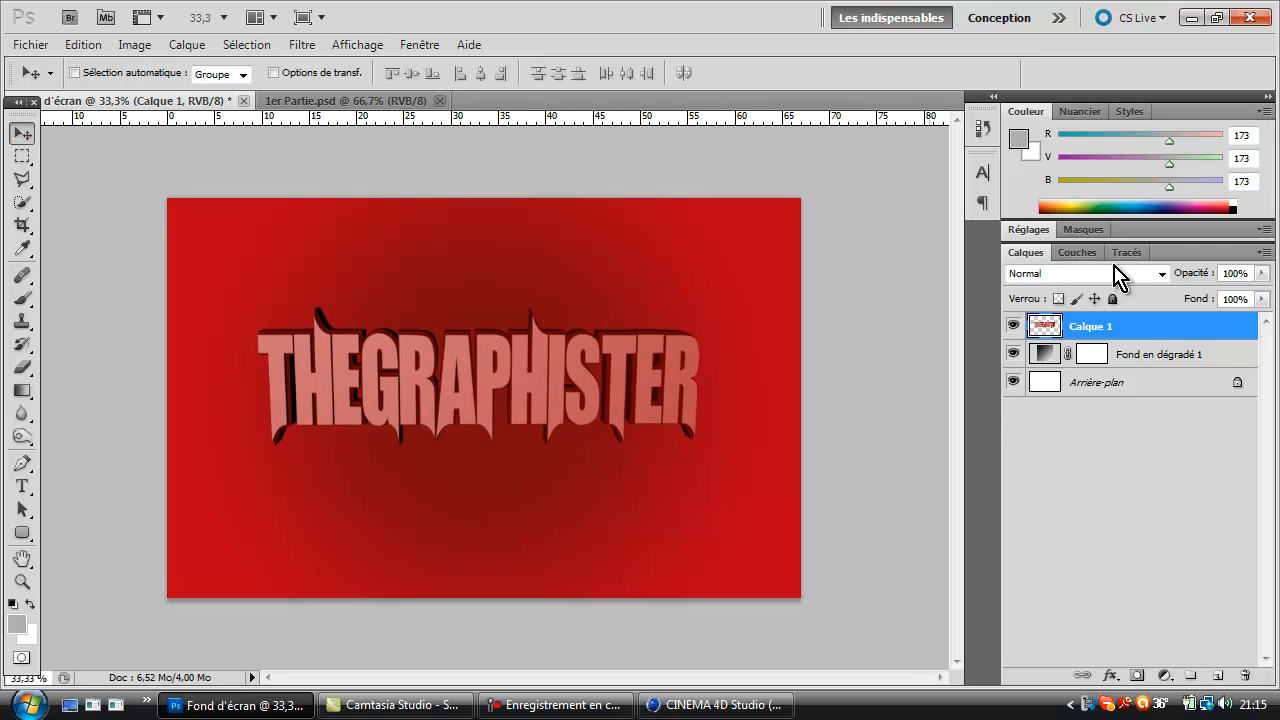
Try out the blend modes on the text layer Calque 1 and settle on Densité couleur +
click(1045, 276)
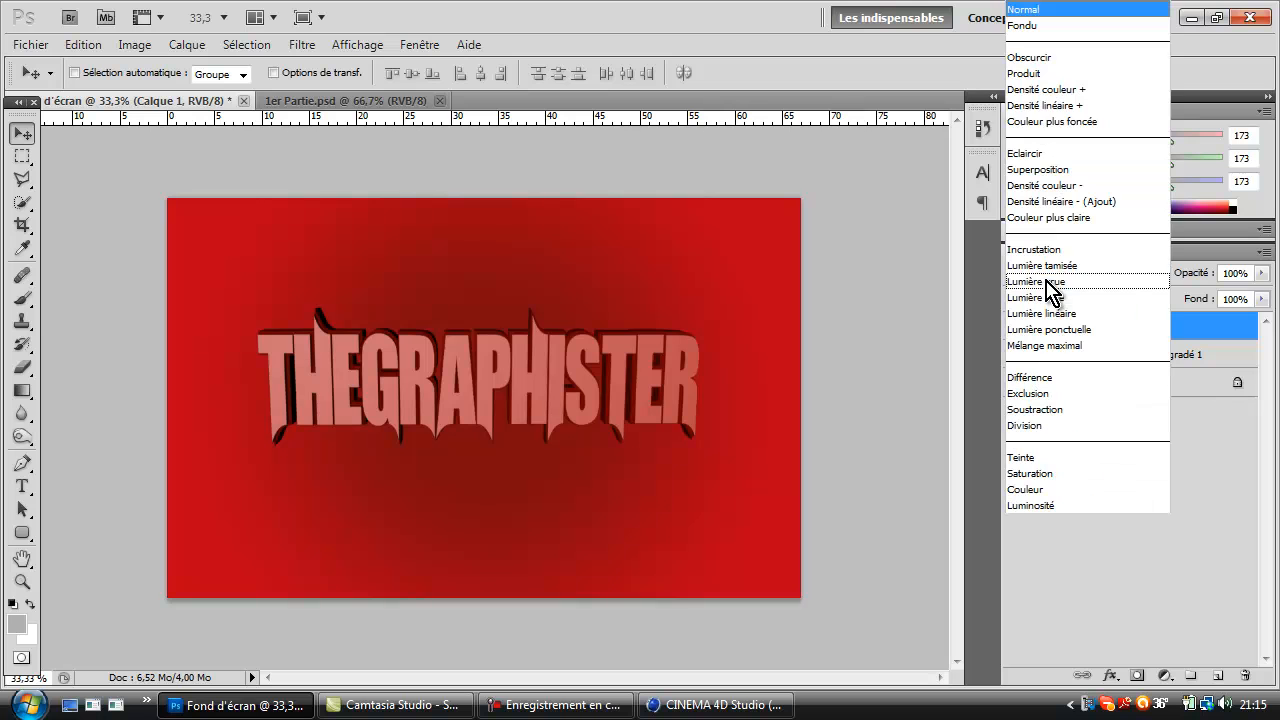
click(1055, 28)
key(Down)
key(Down)
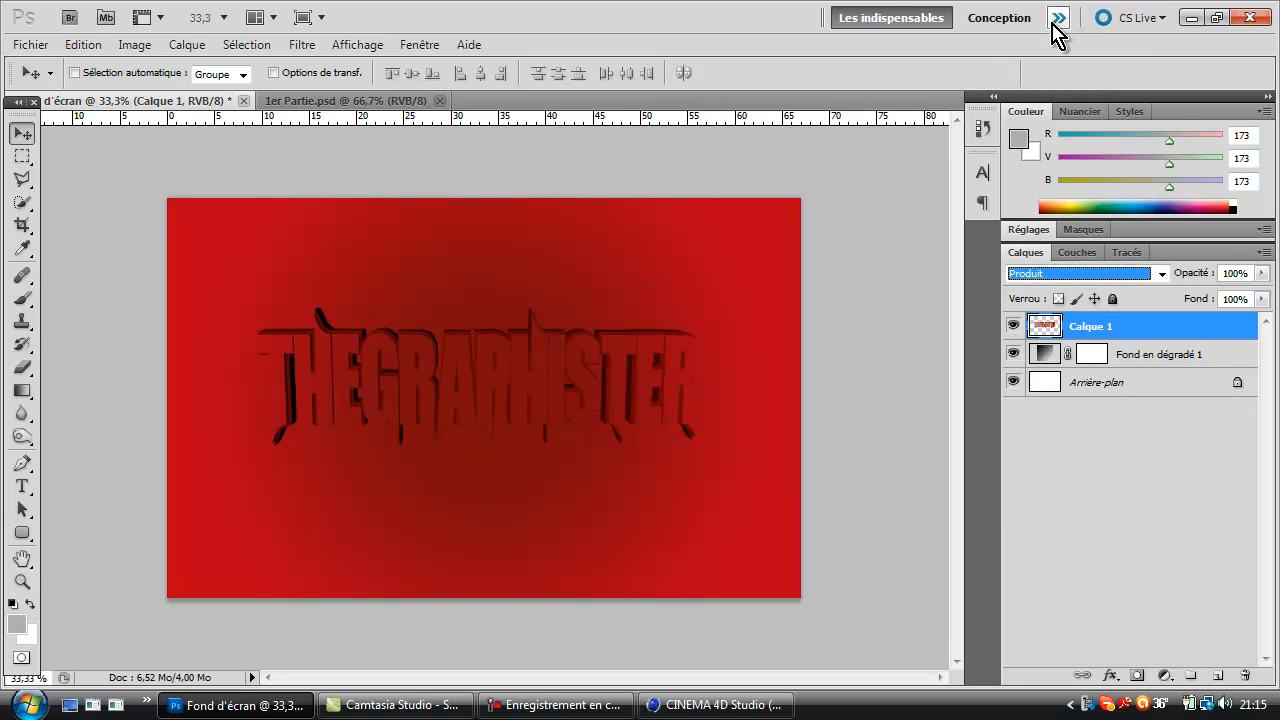
key(Down)
key(Down)
key(Down)
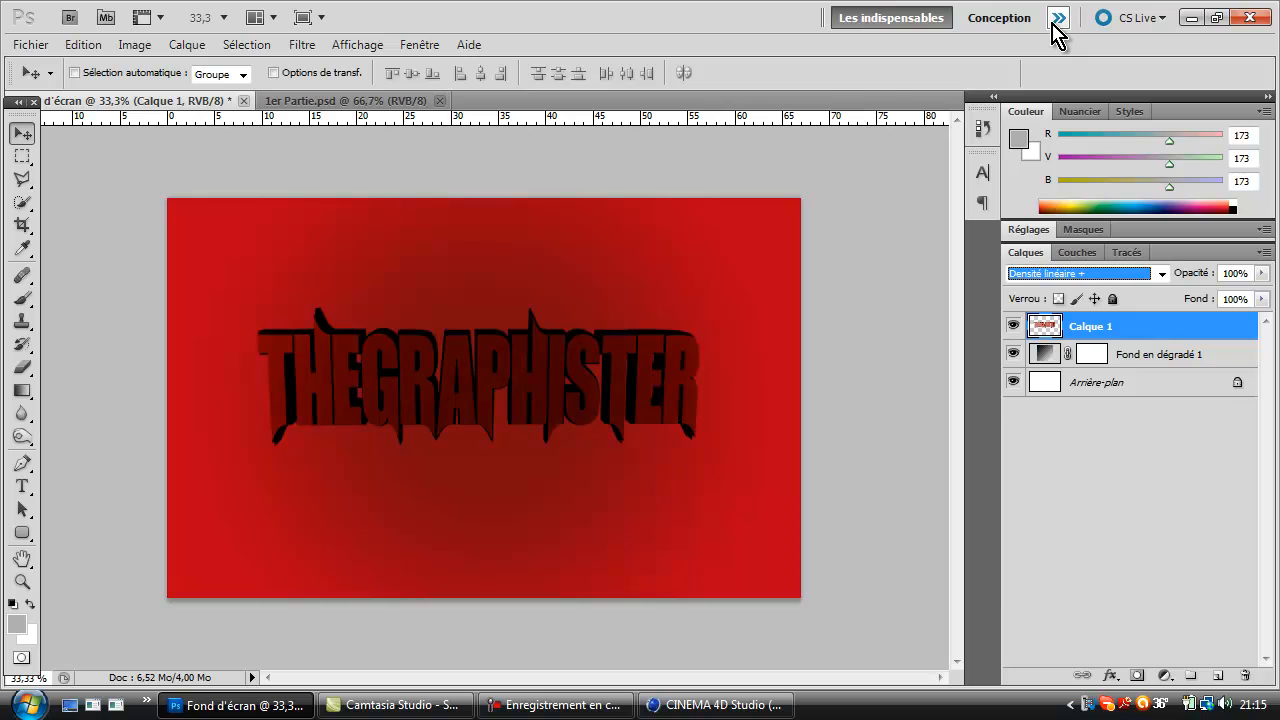
key(Down)
key(Down)
key(Down)
key(Down)
key(Down)
key(Down)
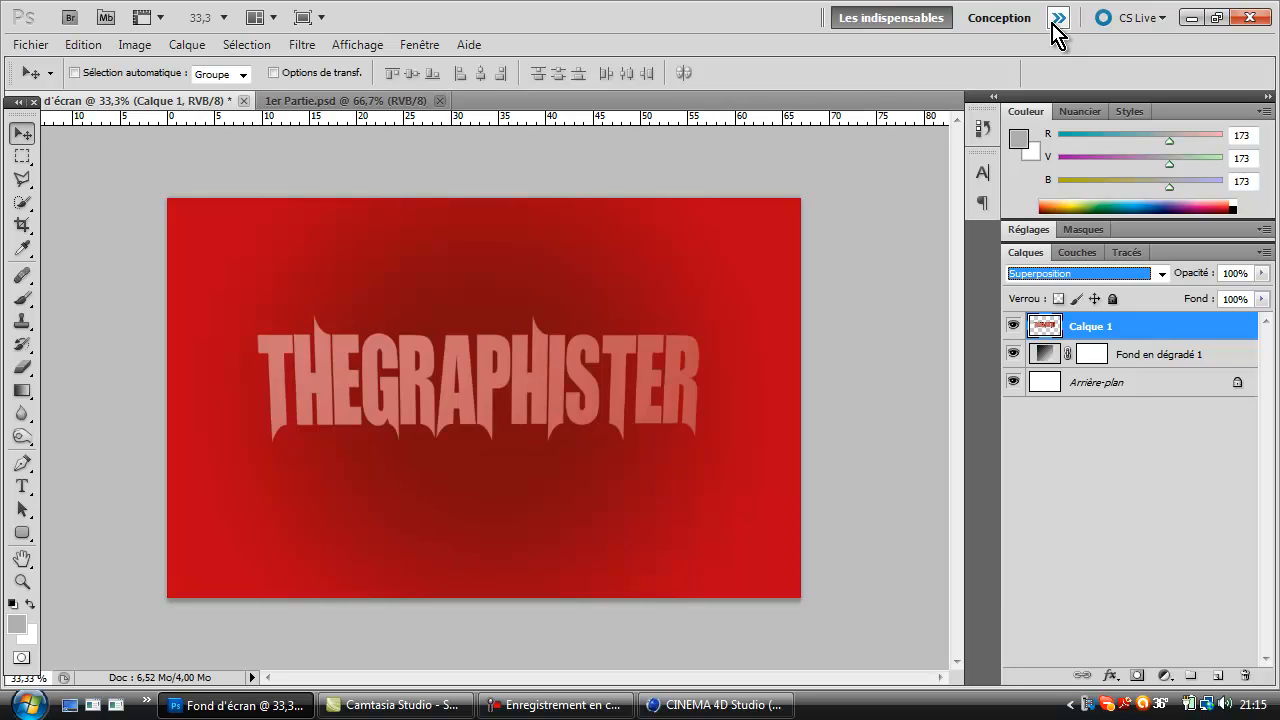
key(Down)
key(Down)
key(Down)
key(Down)
key(Down)
key(Down)
key(Down)
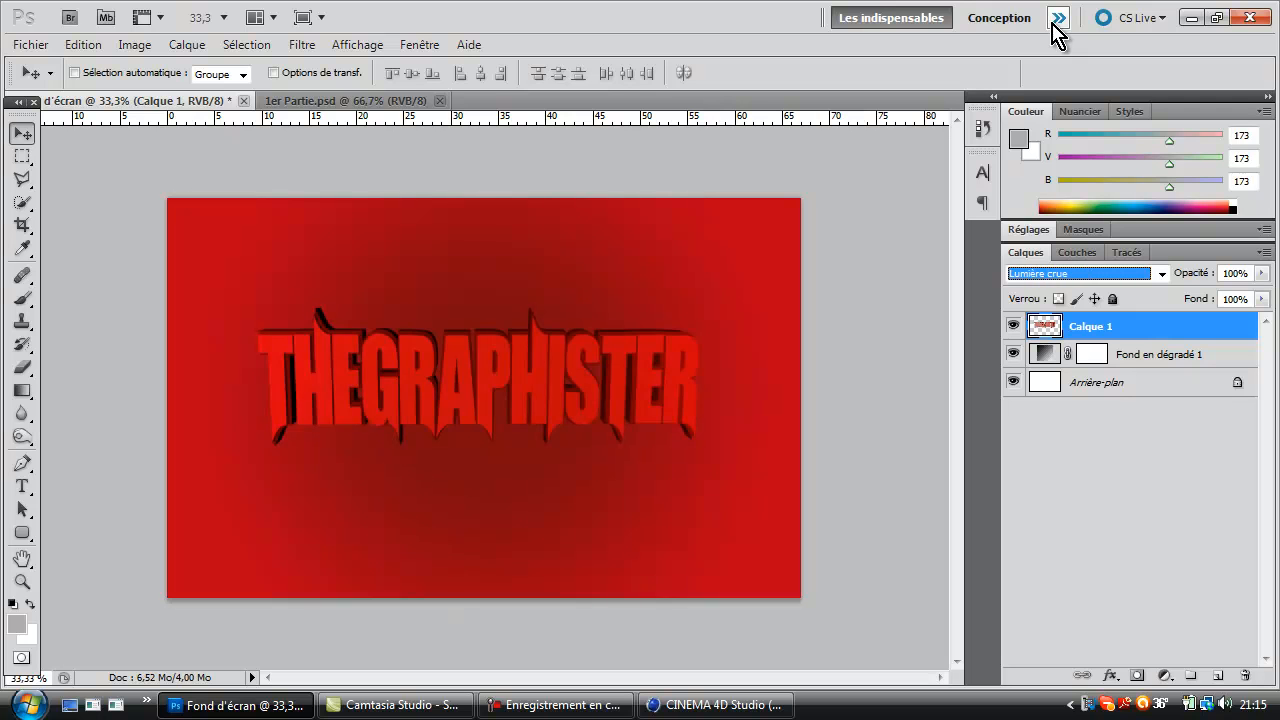
key(Up)
key(Up)
key(Up)
key(Up)
key(Up)
key(Up)
key(Up)
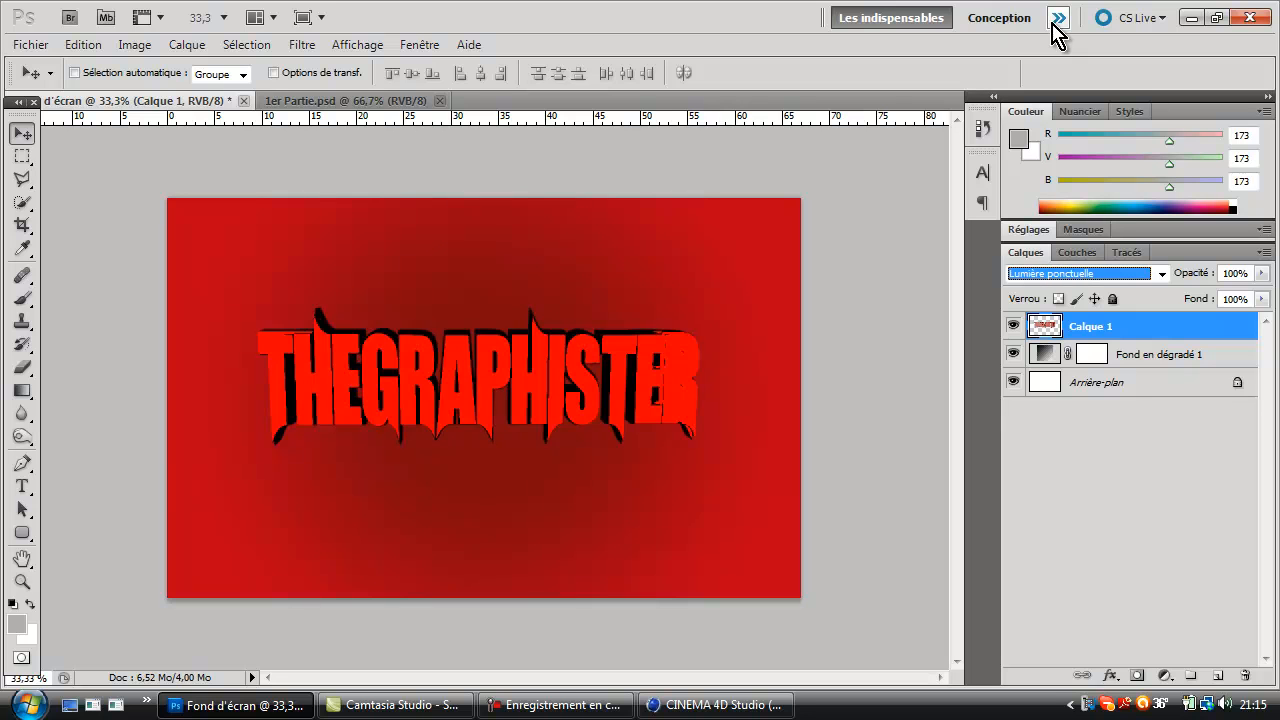
key(Up)
key(Up)
key(Up)
key(Up)
key(Up)
key(Up)
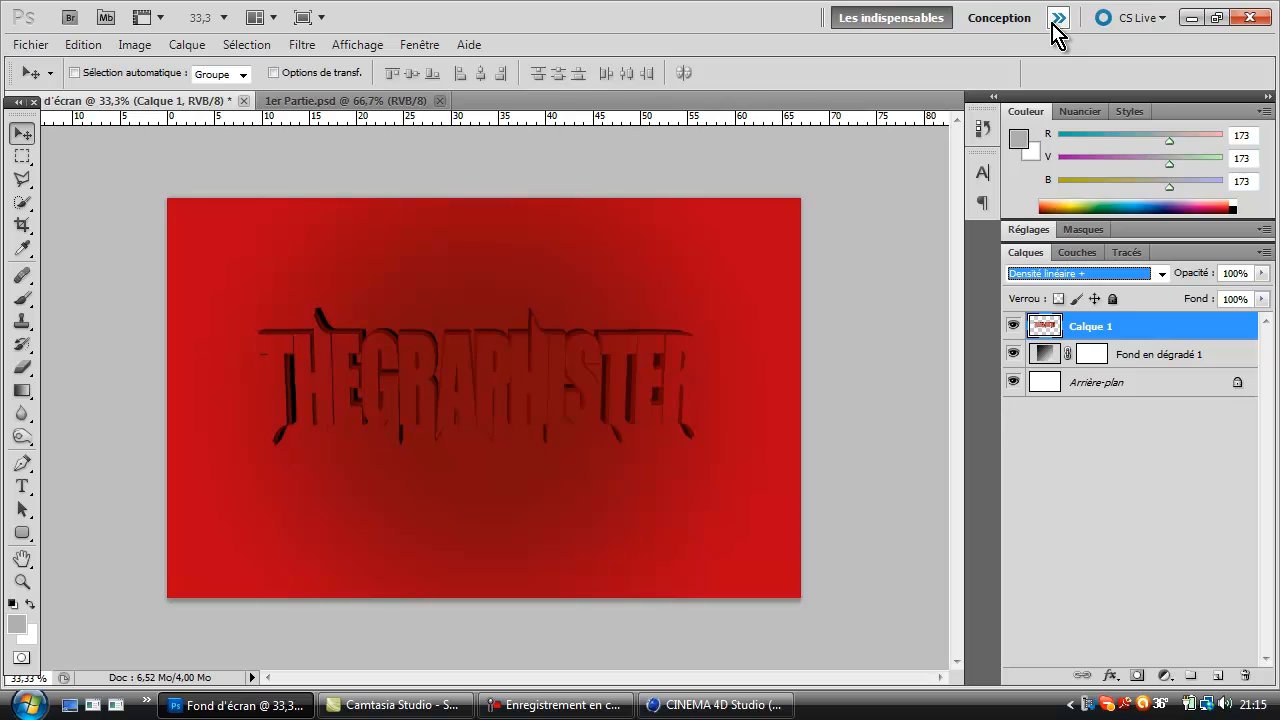
key(Up)
key(Up)
key(Up)
key(Up)
key(Up)
key(Up)
key(Down)
key(Down)
key(Down)
key(Down)
key(Down)
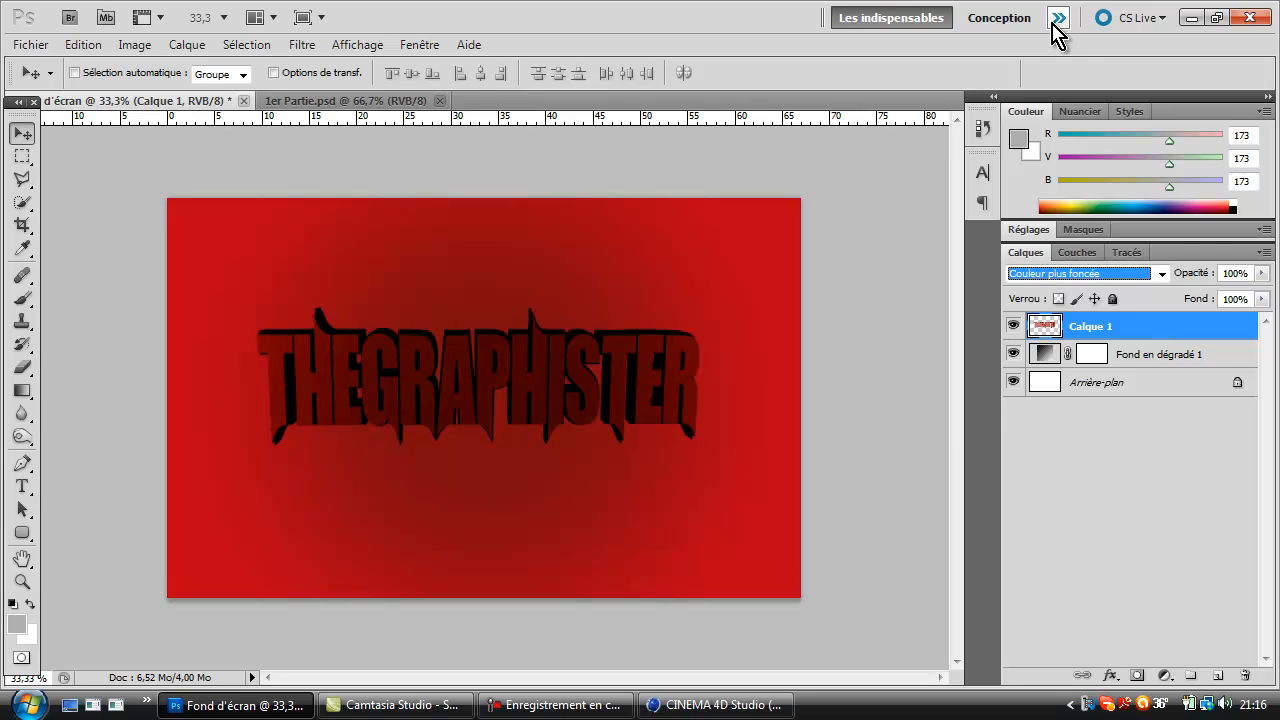
key(Up)
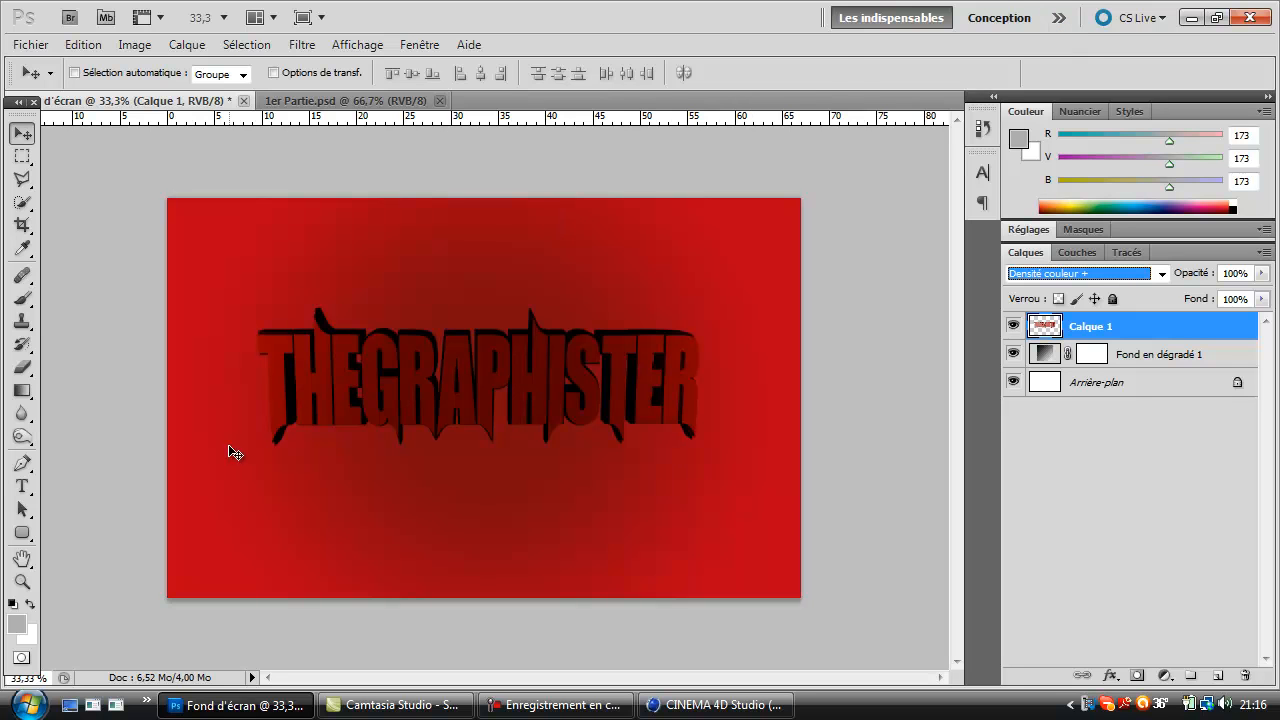
Draw a horizontal band beneath the text with the Rectangle tool, extending past both sides of the canvas
click(23, 533)
click(25, 537)
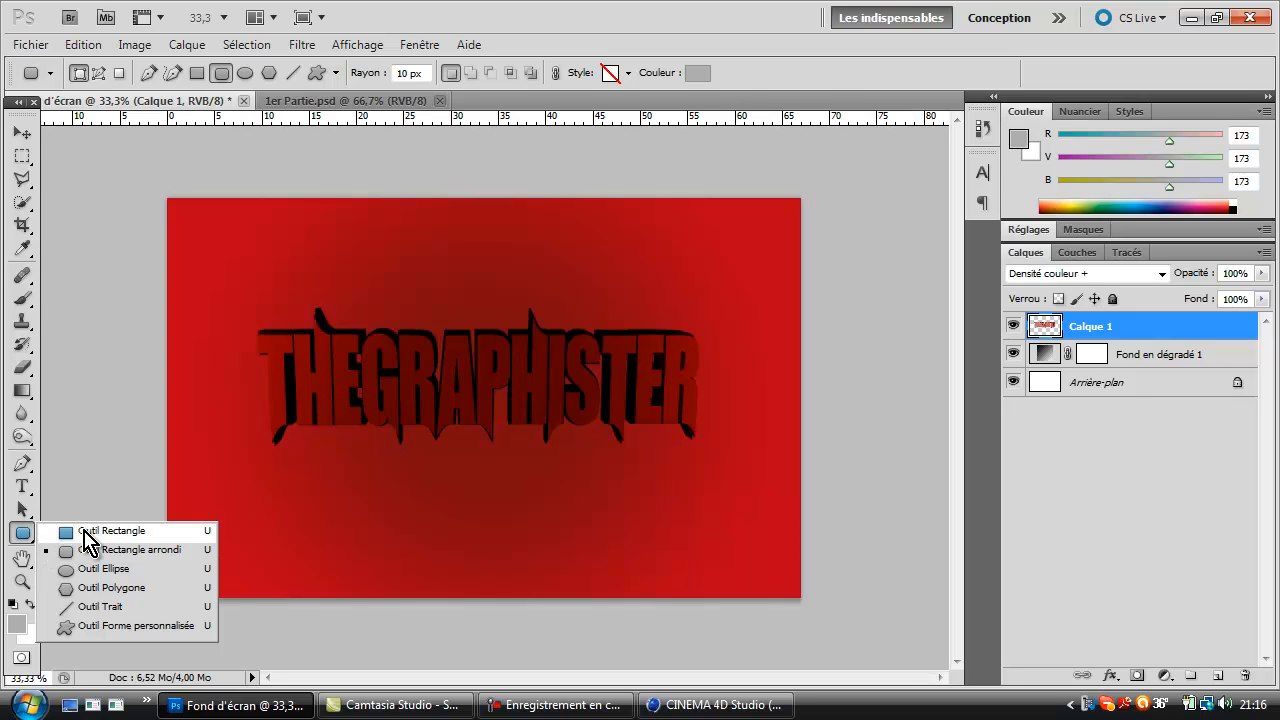
click(86, 533)
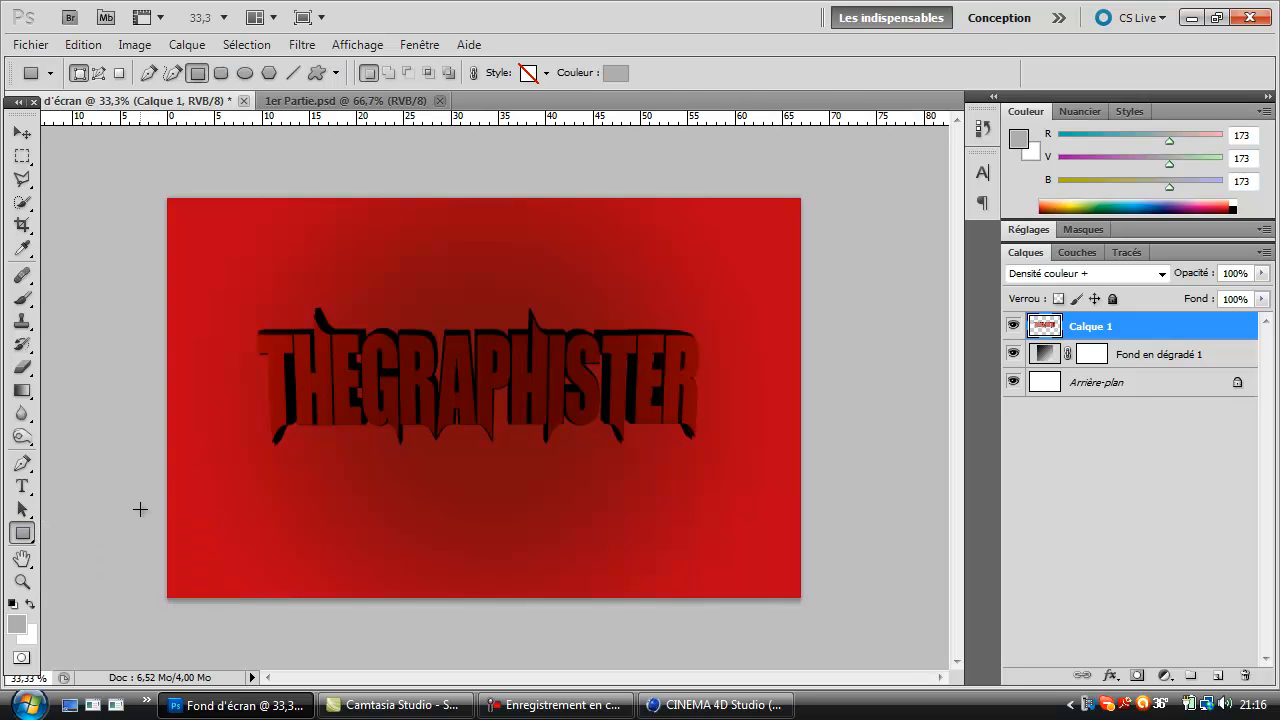
drag(142, 476, 853, 531)
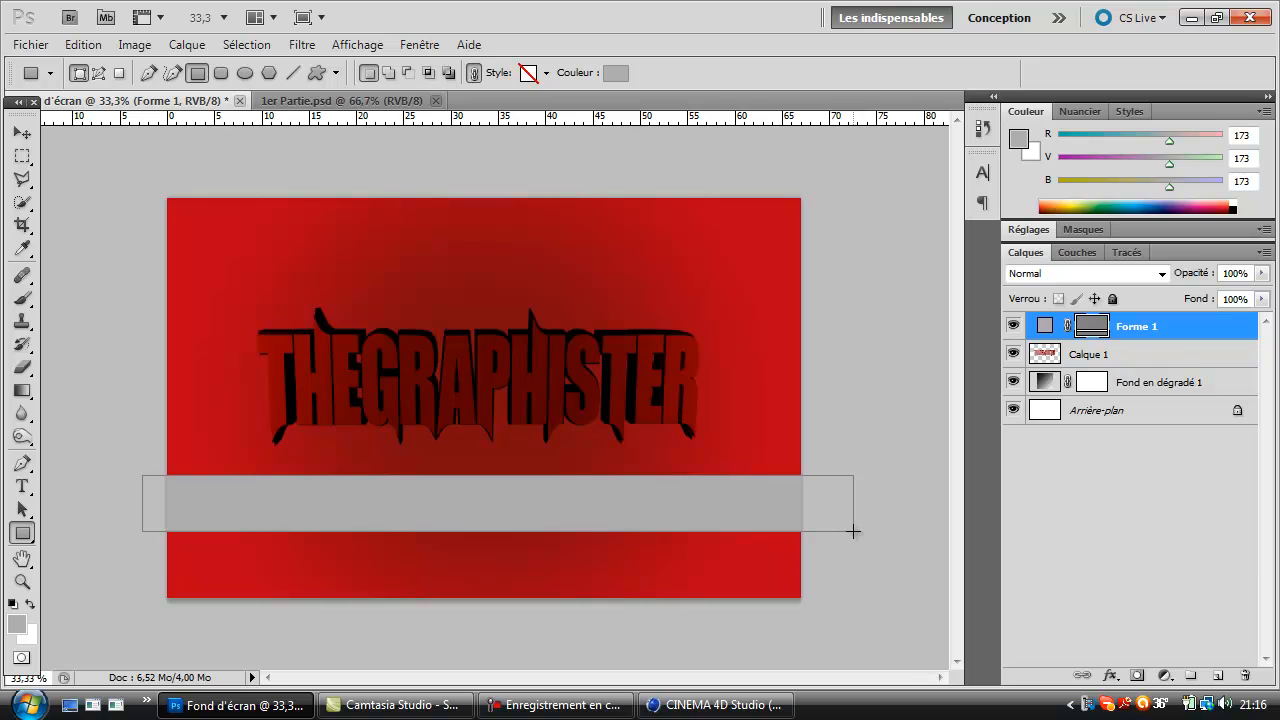
Set the band's fill color to dark red 790000
click(616, 74)
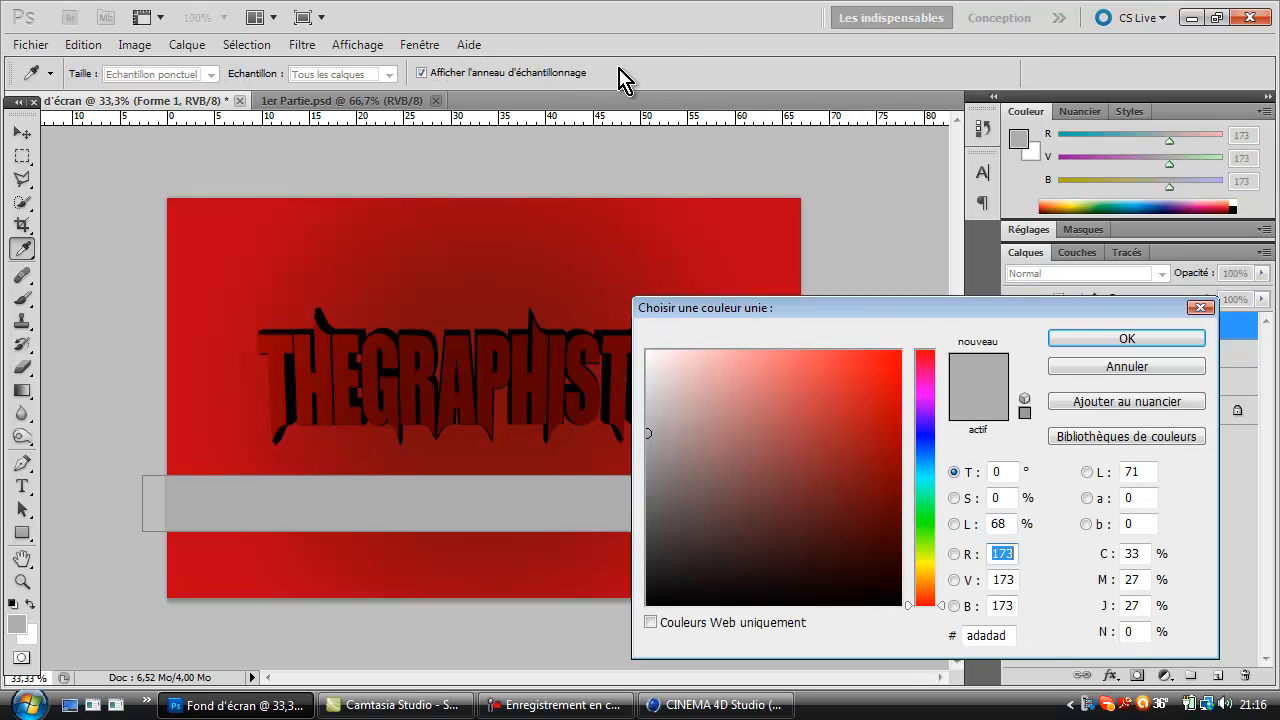
drag(902, 462, 904, 484)
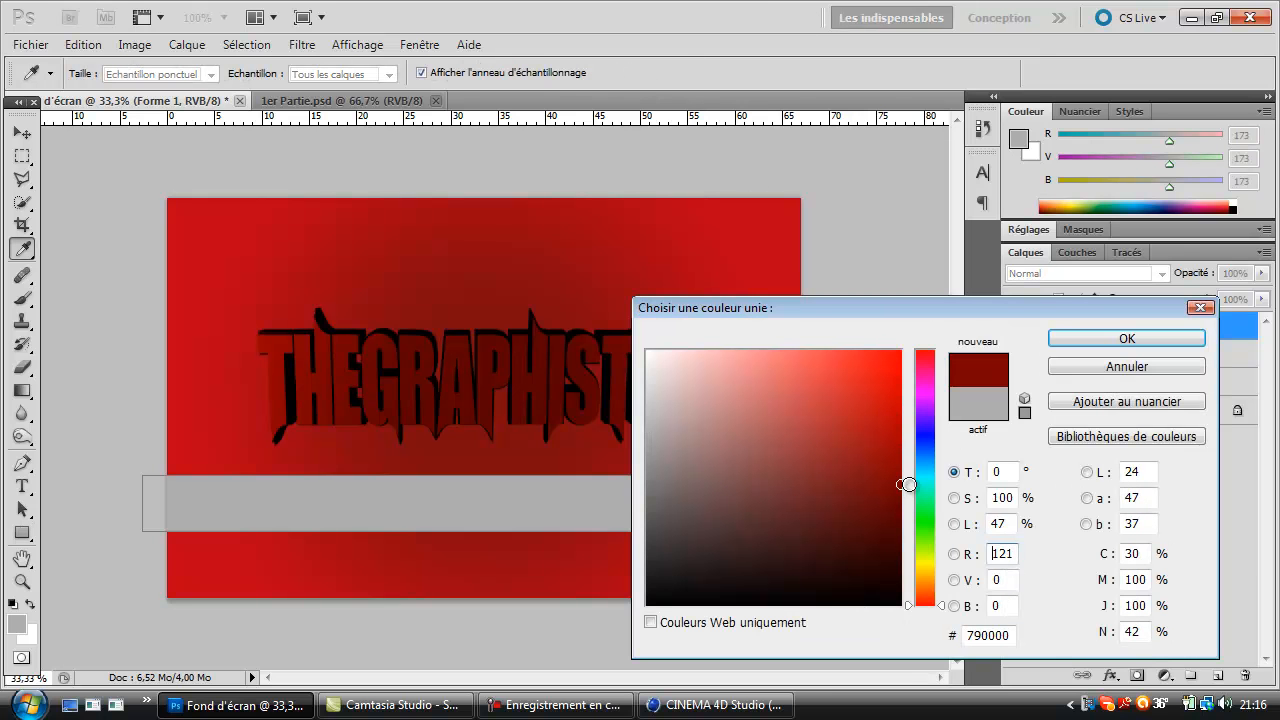
click(1110, 339)
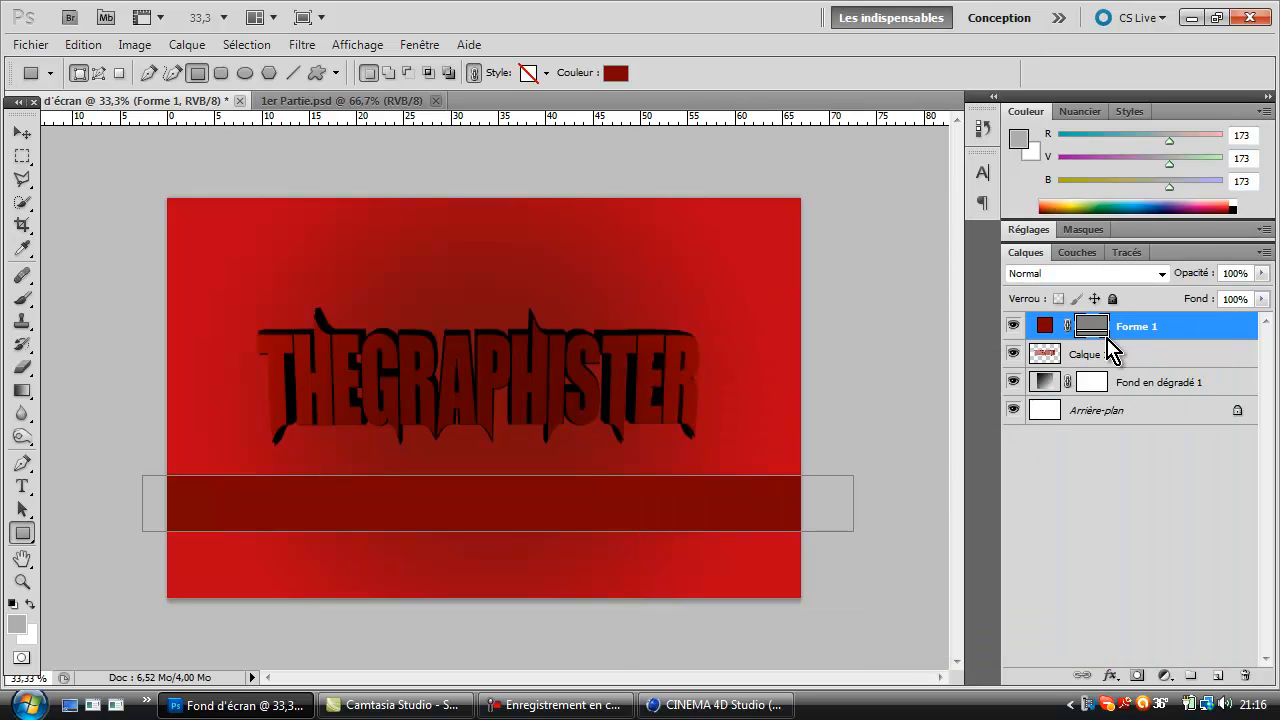
Free-transform the band to about 119% width and rotate it about -31.4°, placing it diagonally from the lower-left to the upper-right corner
click(90, 44)
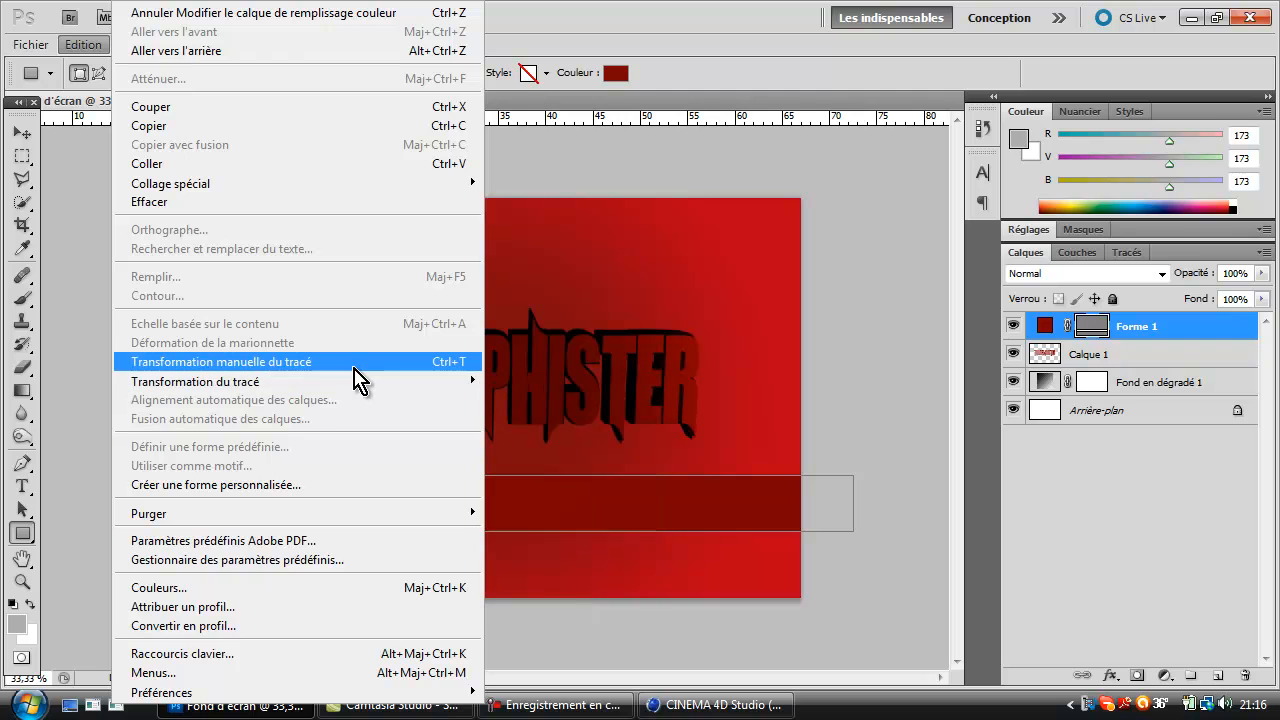
click(354, 367)
drag(832, 590, 877, 474)
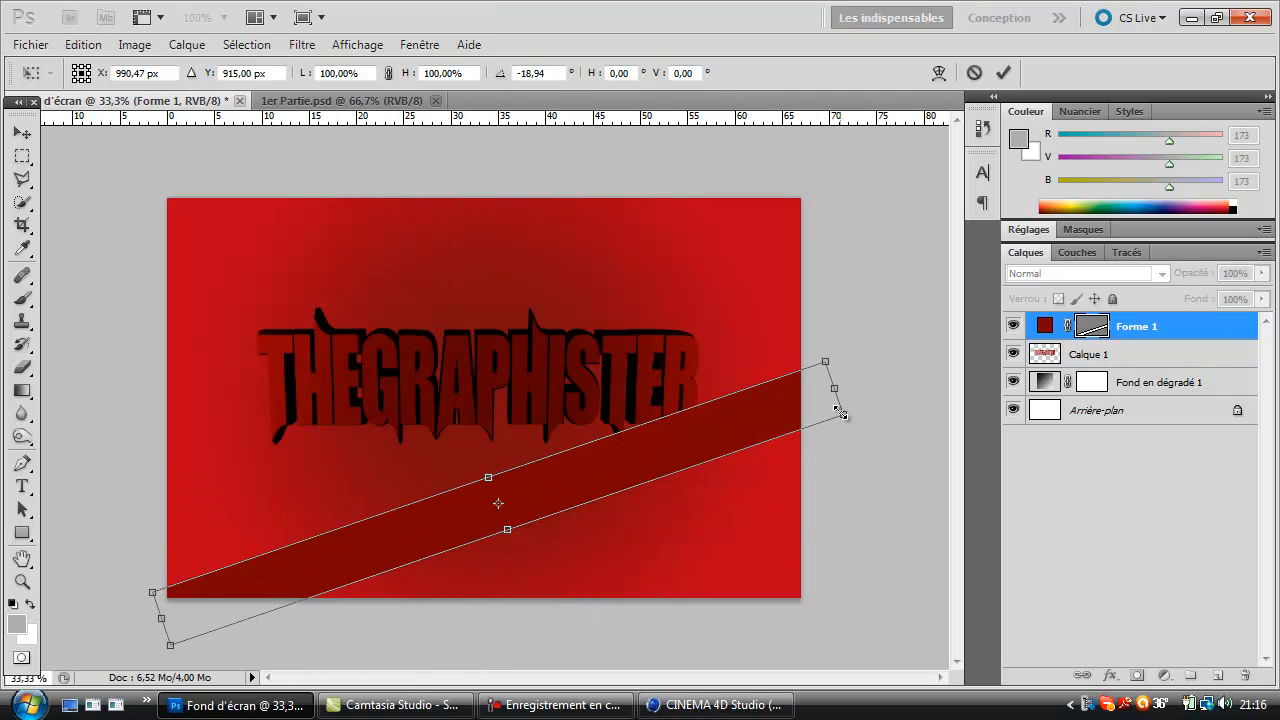
drag(782, 390, 740, 379)
drag(840, 434, 843, 377)
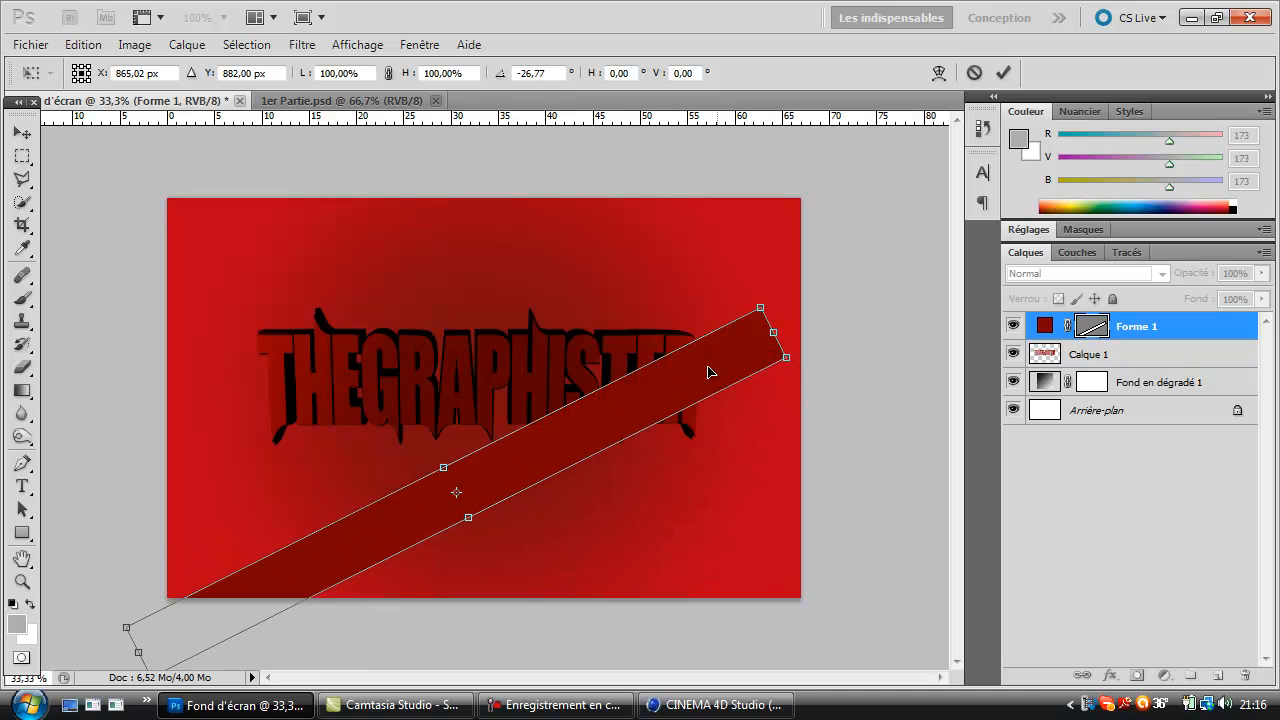
drag(698, 362, 661, 334)
drag(723, 278, 848, 212)
drag(894, 294, 889, 257)
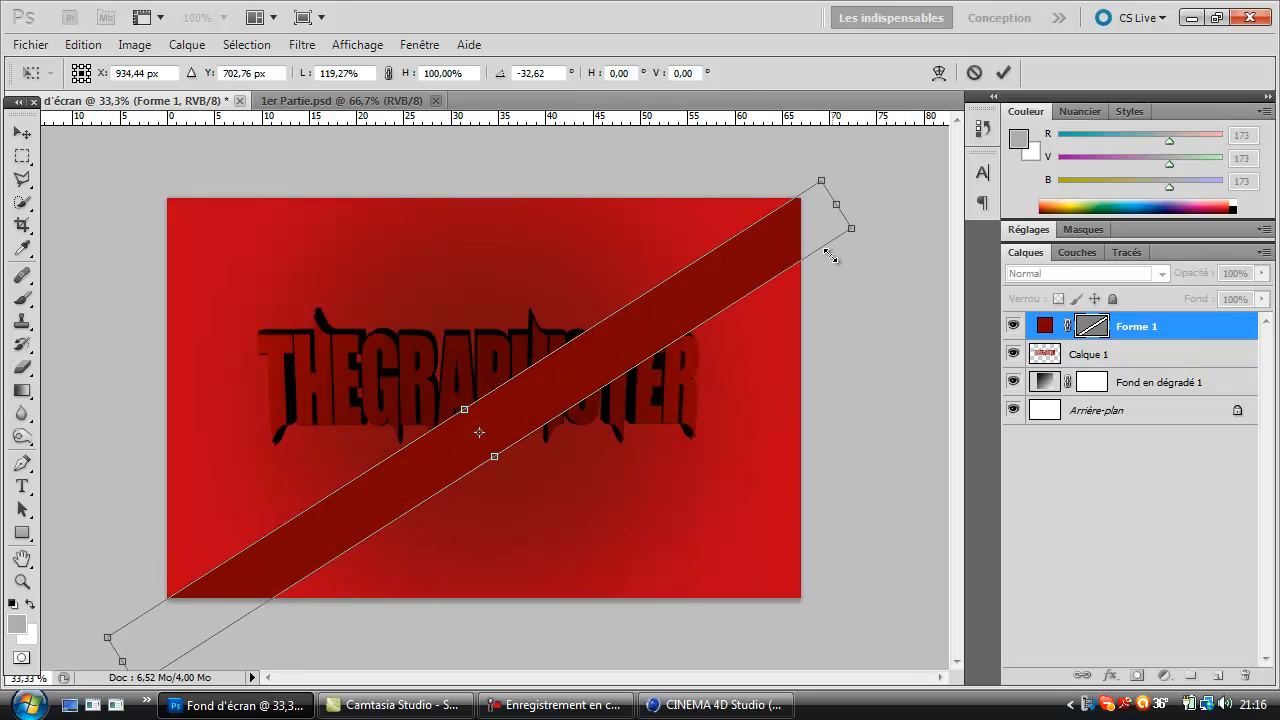
drag(917, 199, 915, 210)
drag(814, 257, 795, 244)
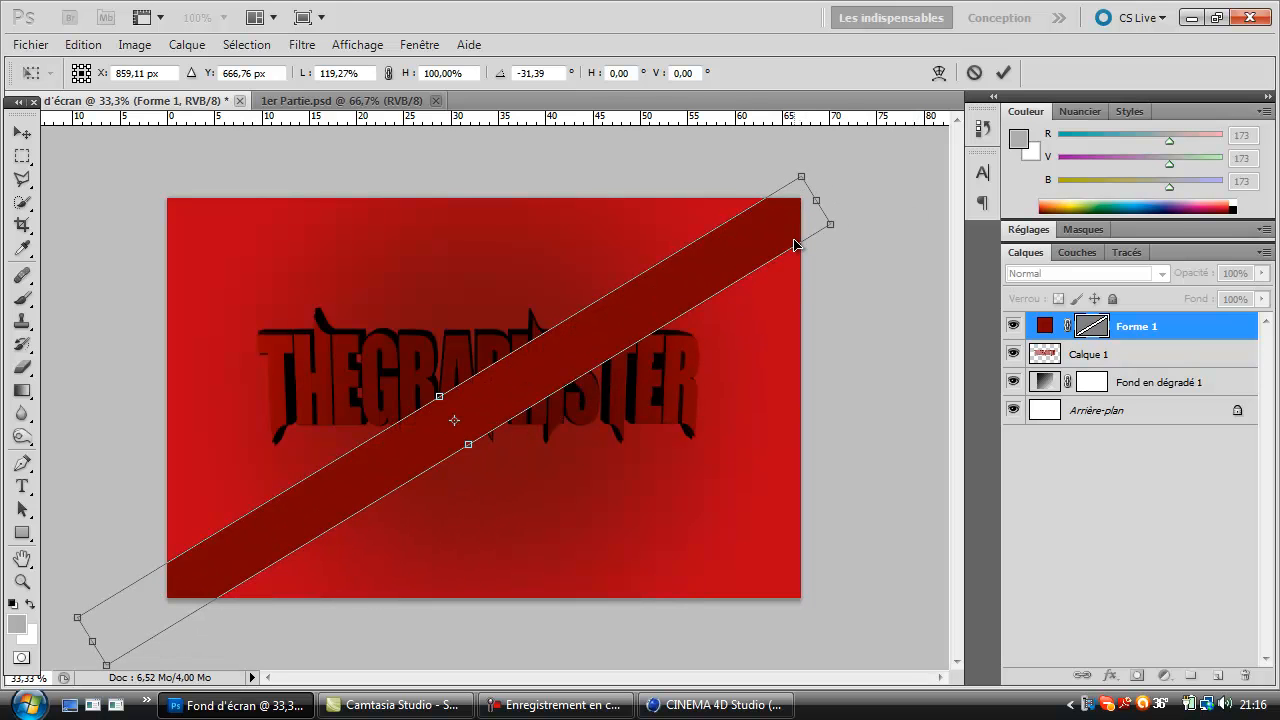
key(Return)
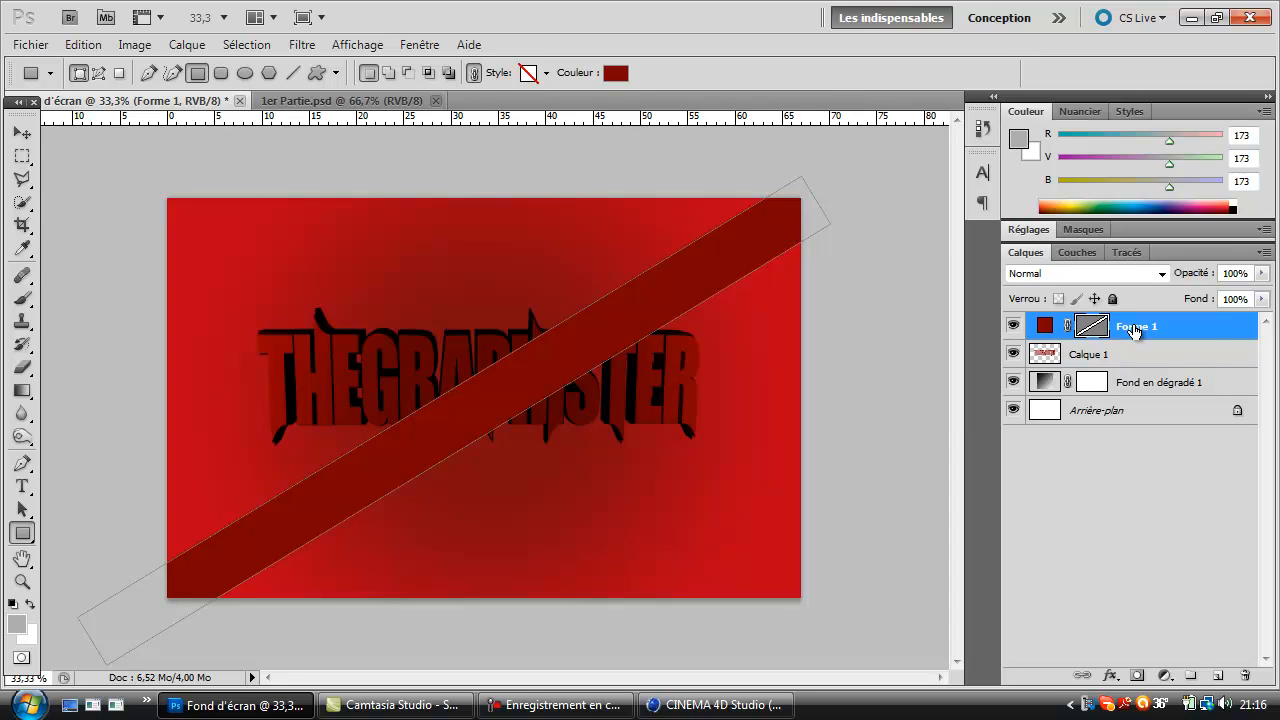
Duplicate the diagonal band and move the copy up against the original's upper edge
key(ctrl+j)
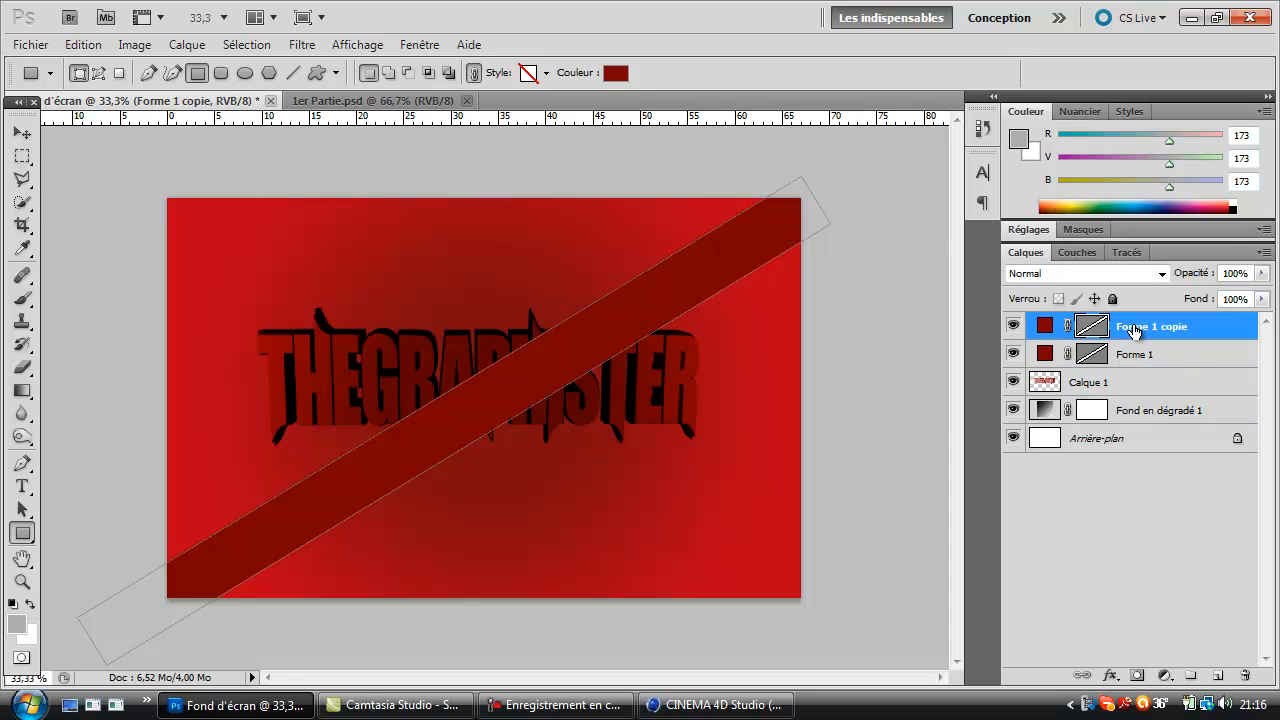
click(22, 133)
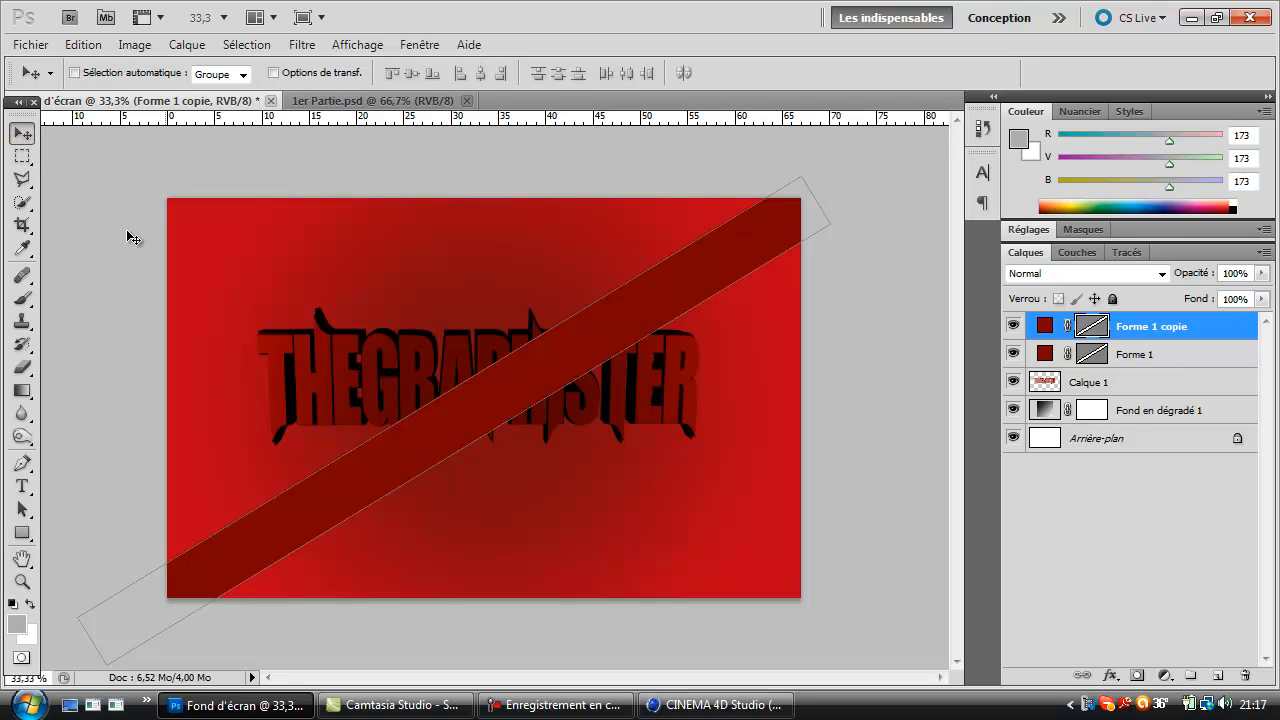
drag(357, 480, 320, 429)
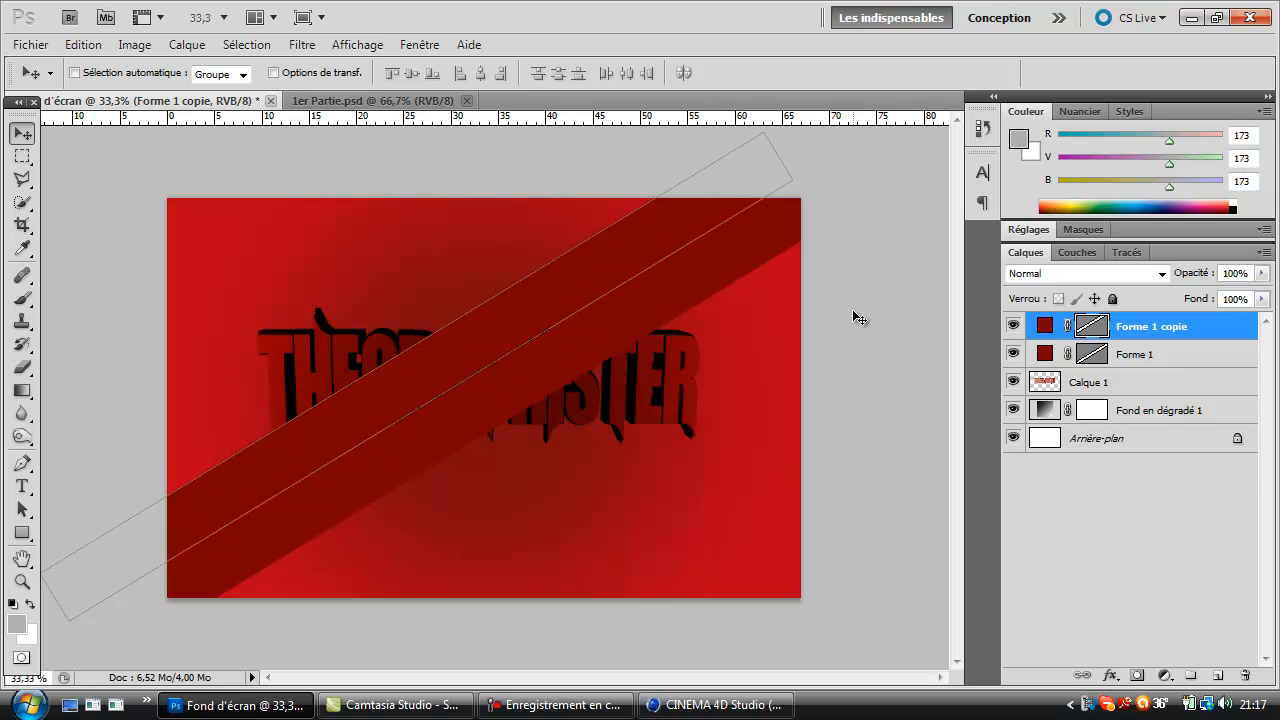
Duplicate the band again, placing the new copy along the original's lower edge, and nudge Forme 1 copie down to close its gap
key(ctrl+j)
drag(540, 310, 589, 403)
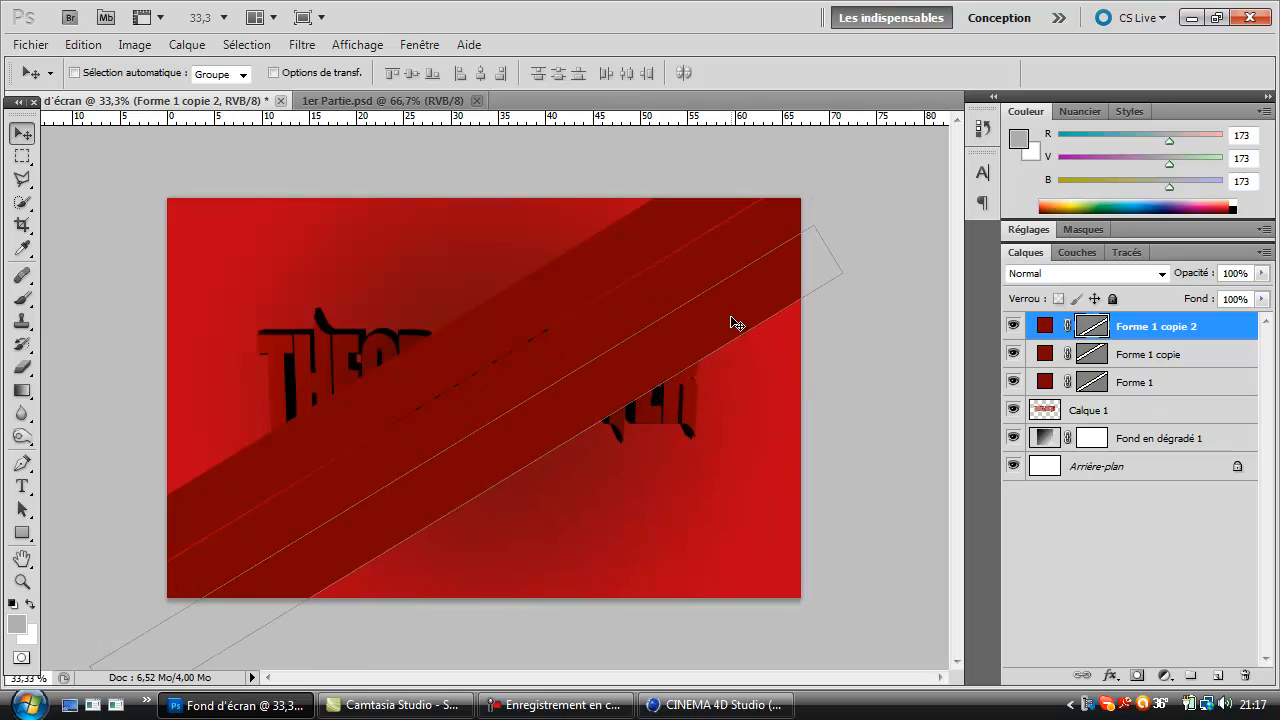
click(1165, 358)
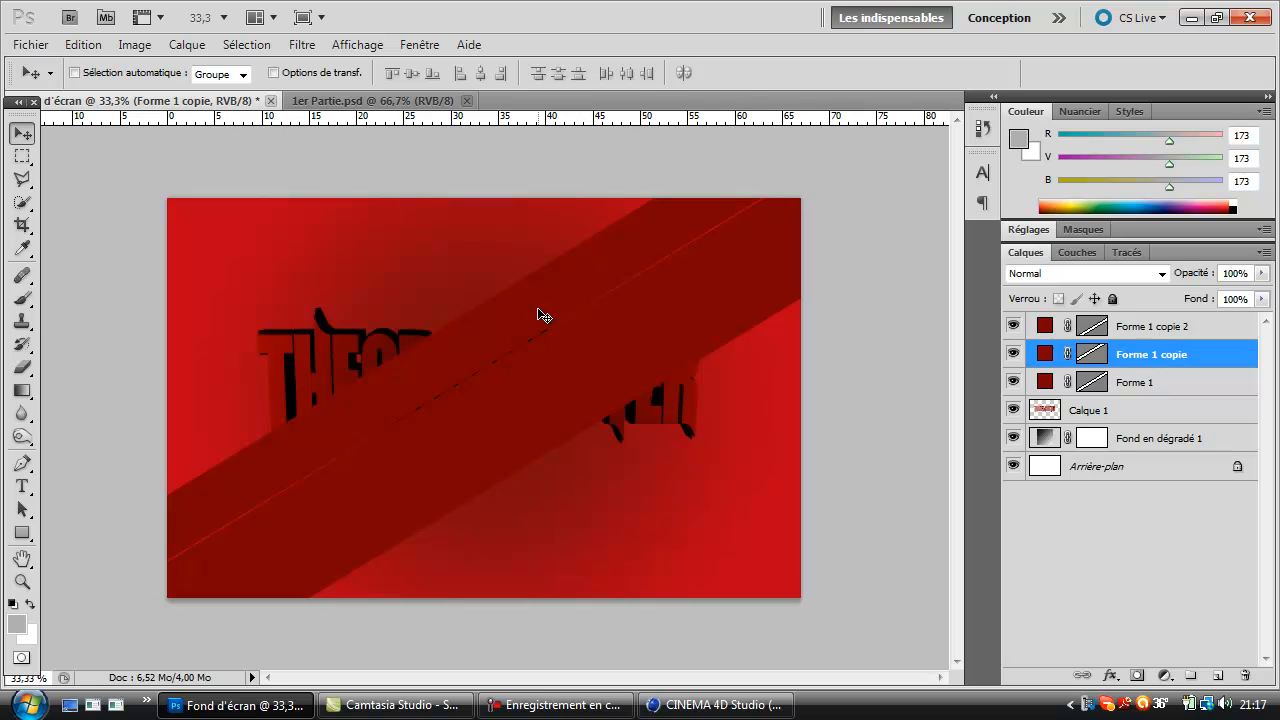
drag(540, 318, 543, 320)
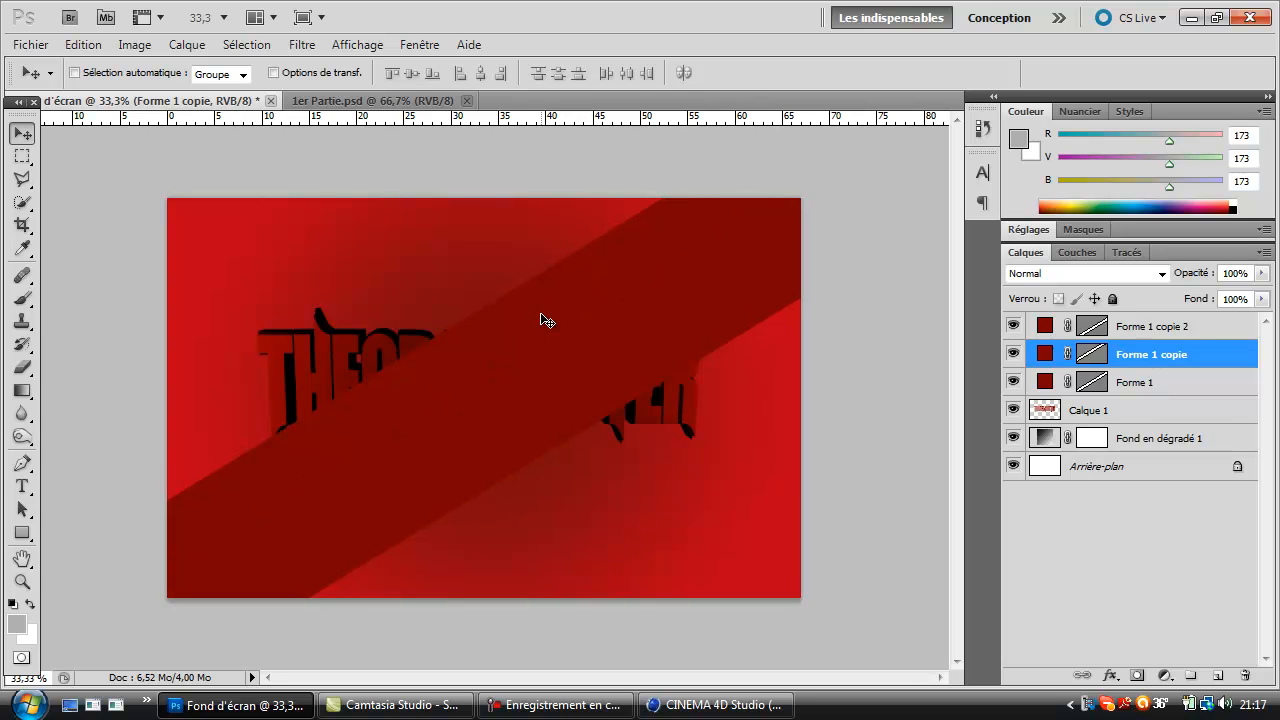
Recolor the upper band, Forme 1 copie, to a bright red
double_click(1165, 355)
click(1042, 362)
double_click(1042, 362)
drag(891, 438, 899, 409)
click(1070, 340)
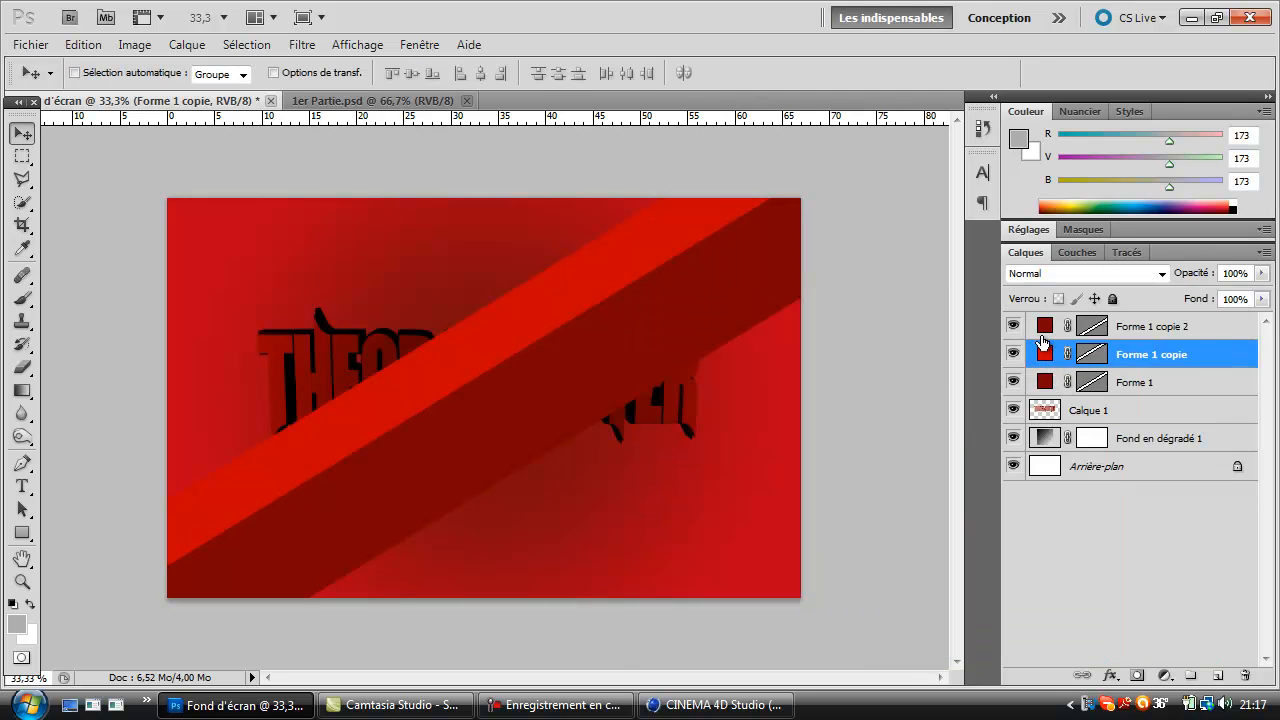
Recolor the lower band, Forme 1 copie 2, to red bf0808
click(1043, 334)
double_click(1043, 334)
mouse_move(897, 438)
mouse_down()
mouse_move(899, 452)
mouse_move(890, 414)
mouse_up()
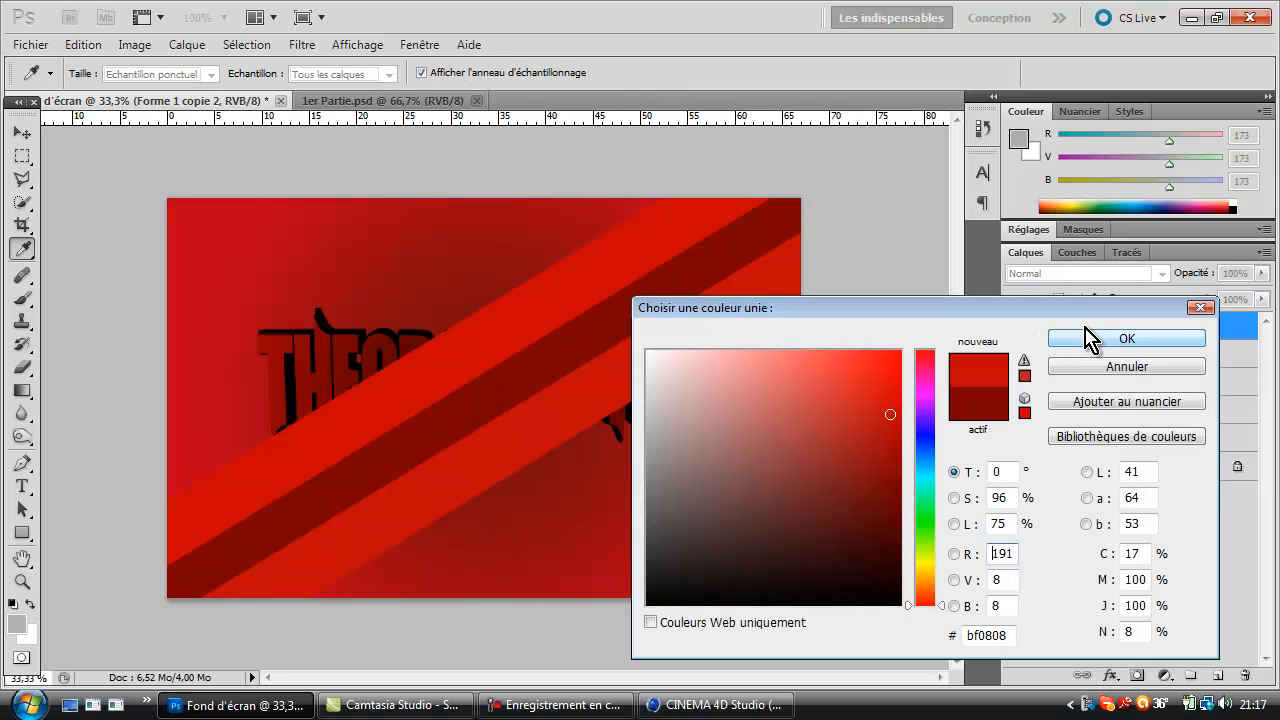
click(1084, 336)
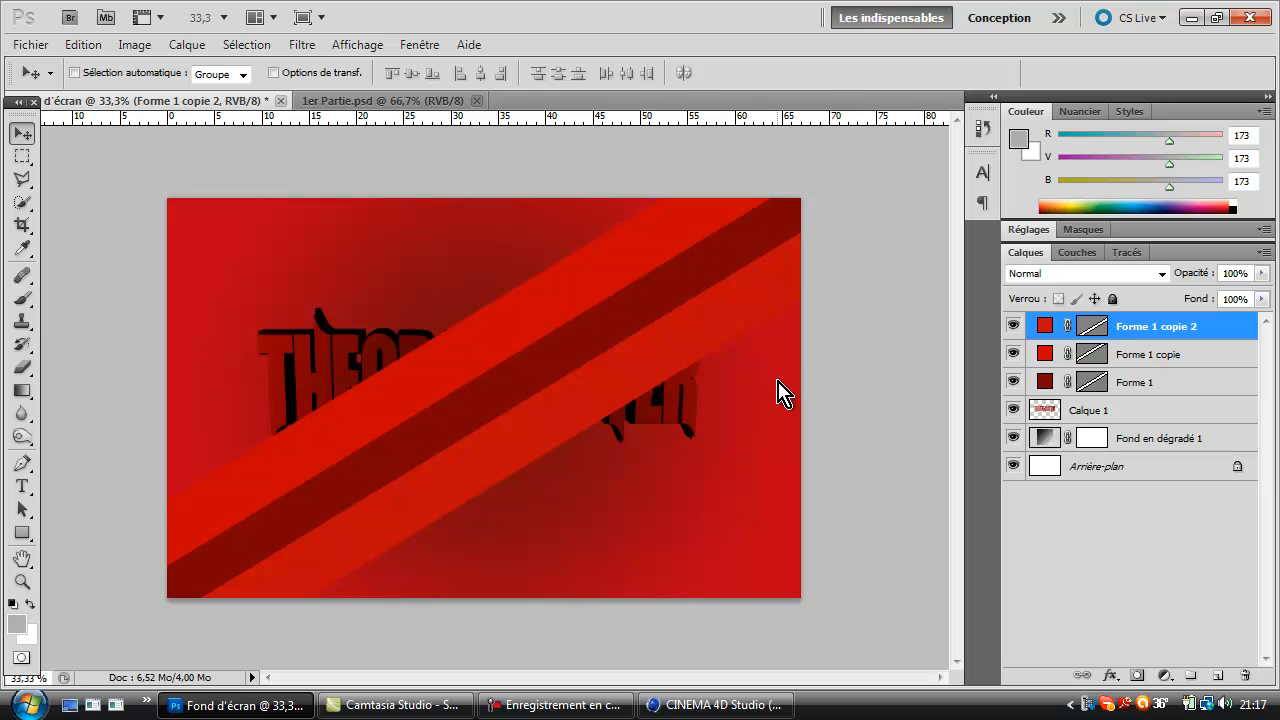
Bring the text layer Calque 1 above all the bands and shift the text slightly down and to the right
click(1124, 410)
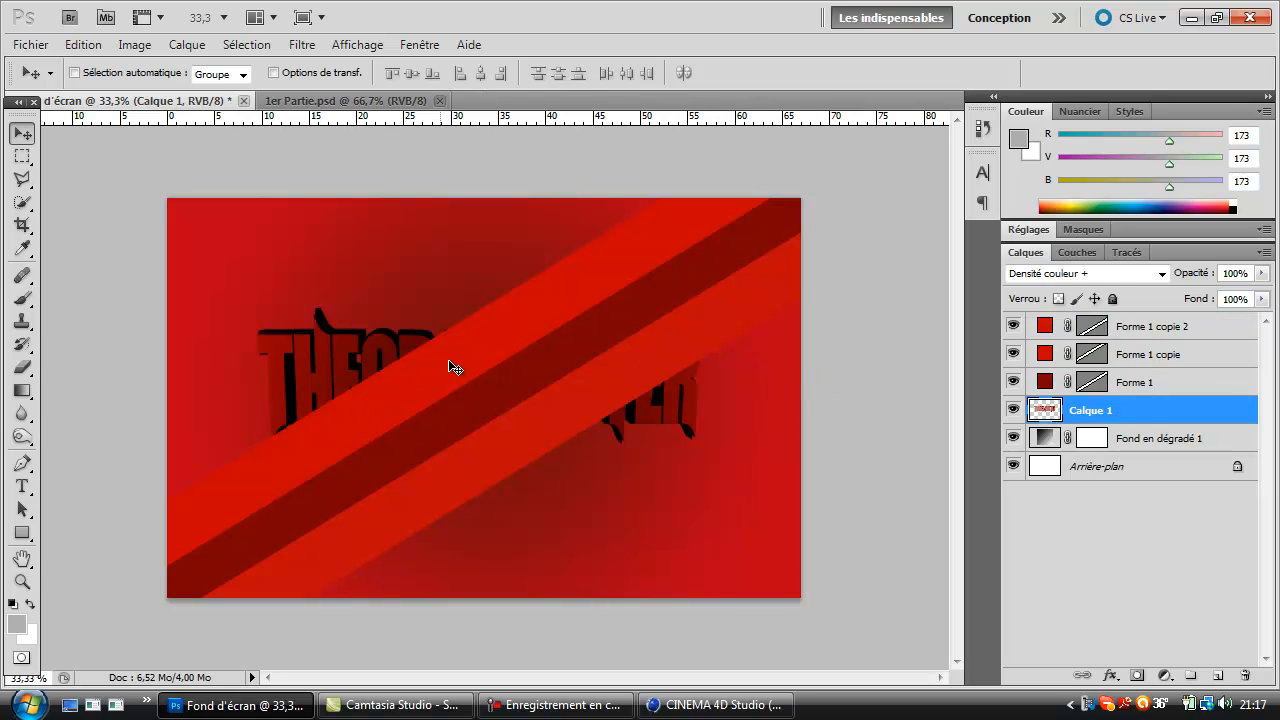
drag(1122, 424, 1095, 320)
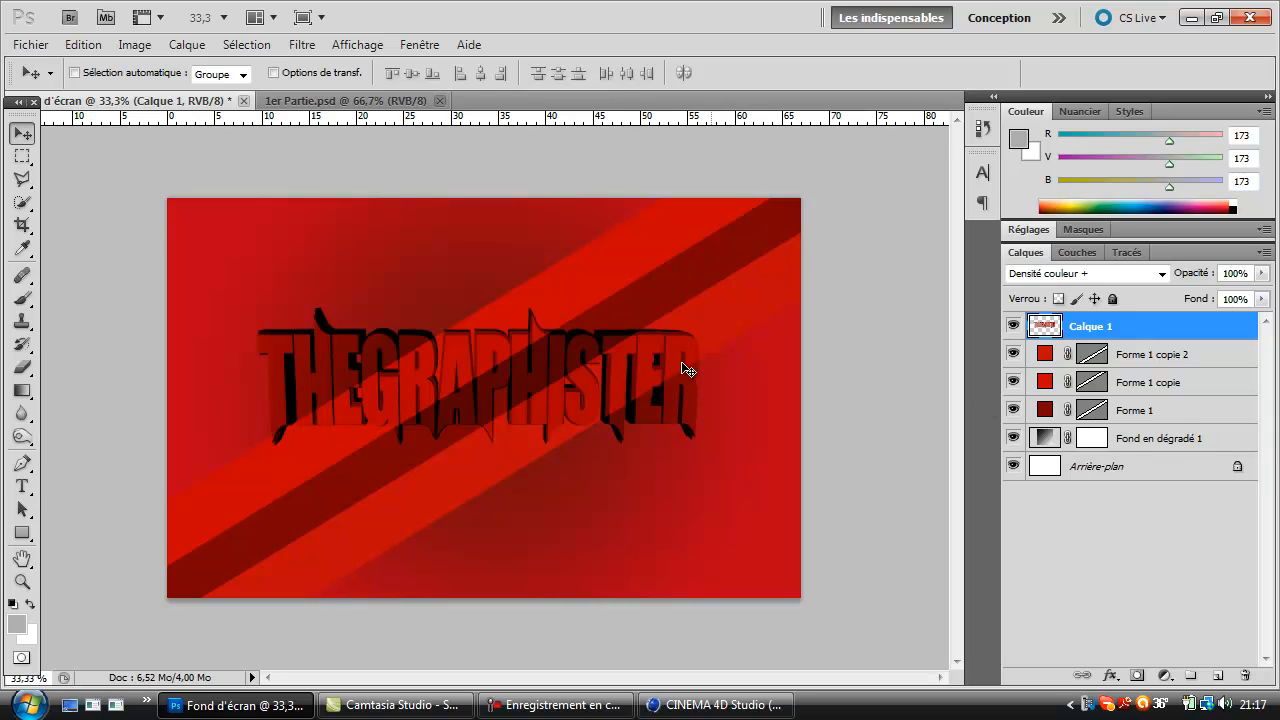
mouse_move(615, 378)
mouse_down()
mouse_move(630, 378)
mouse_move(626, 389)
mouse_up()
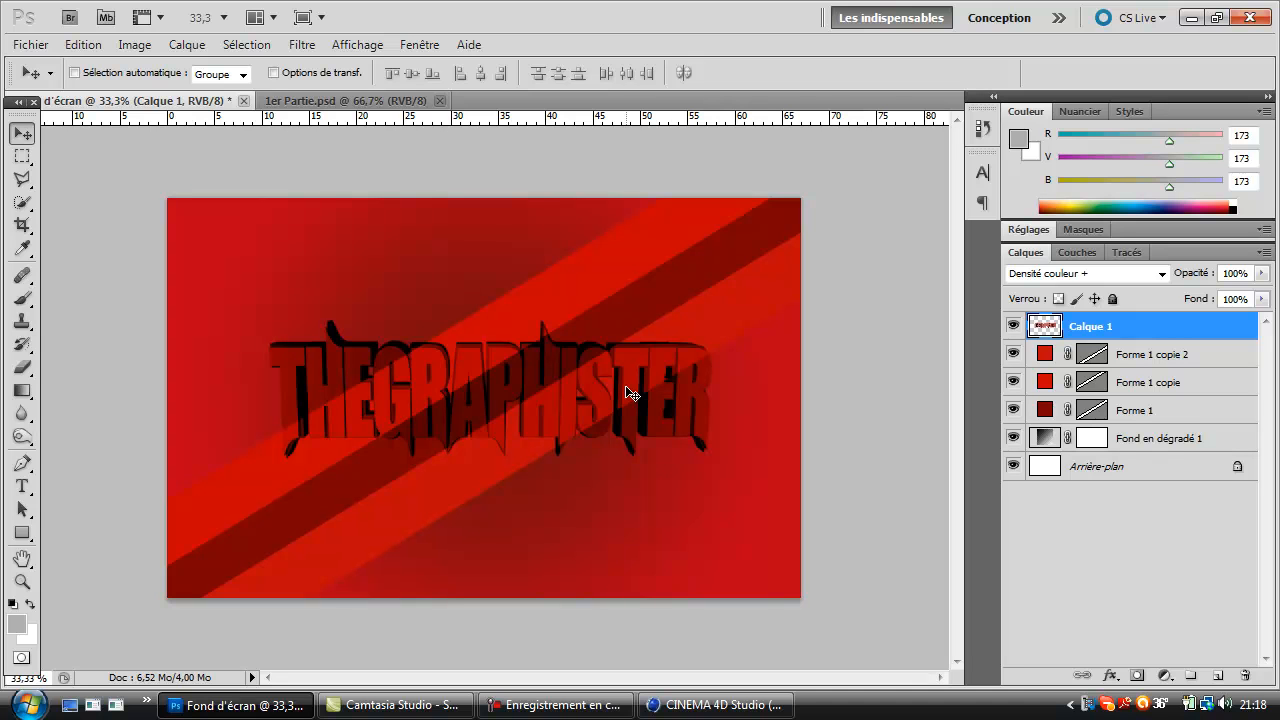
Start placing an image file and browse to the Textures folder inside the desktop's pack texture folder
click(25, 44)
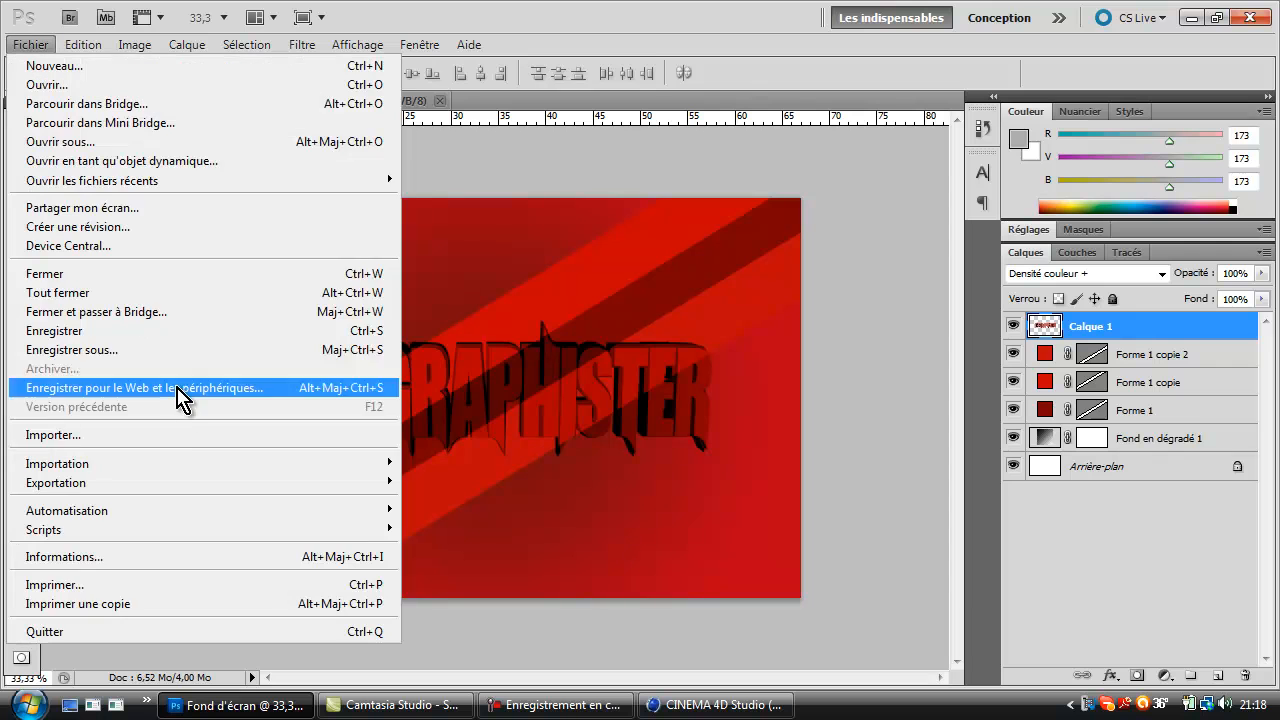
click(170, 436)
scroll(926, 193, down, 1)
drag(926, 204, 927, 515)
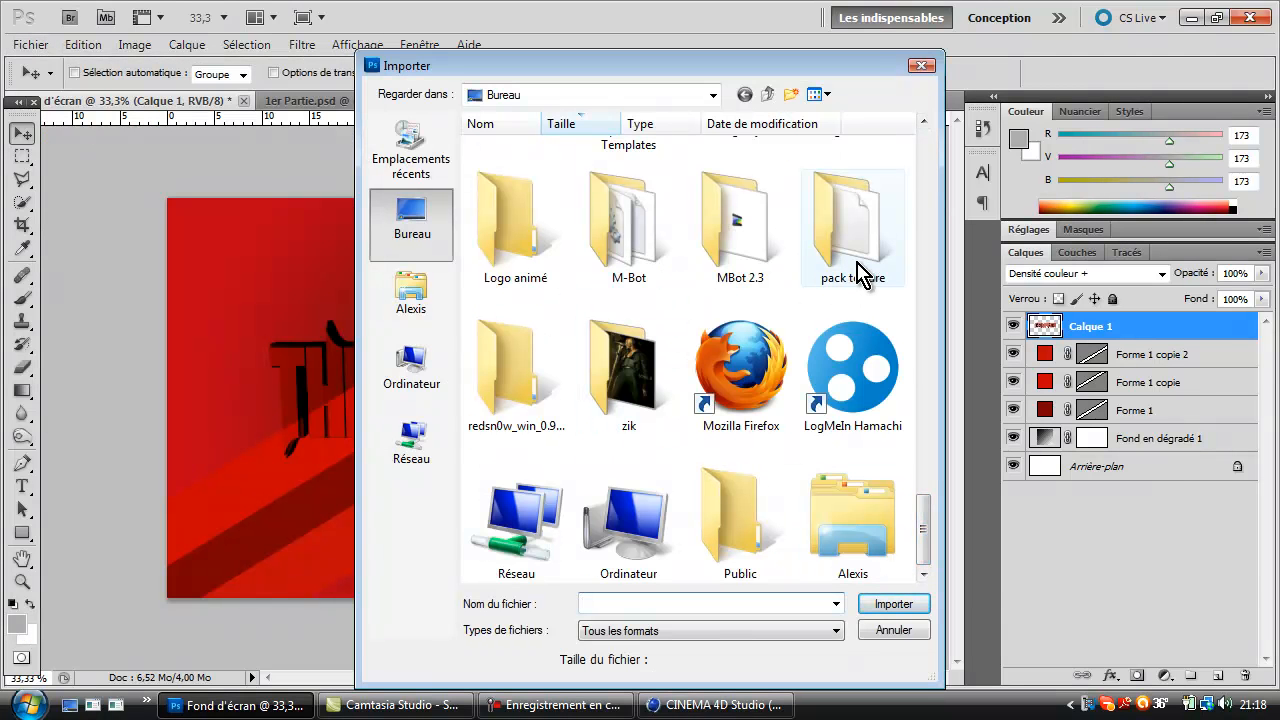
double_click(873, 221)
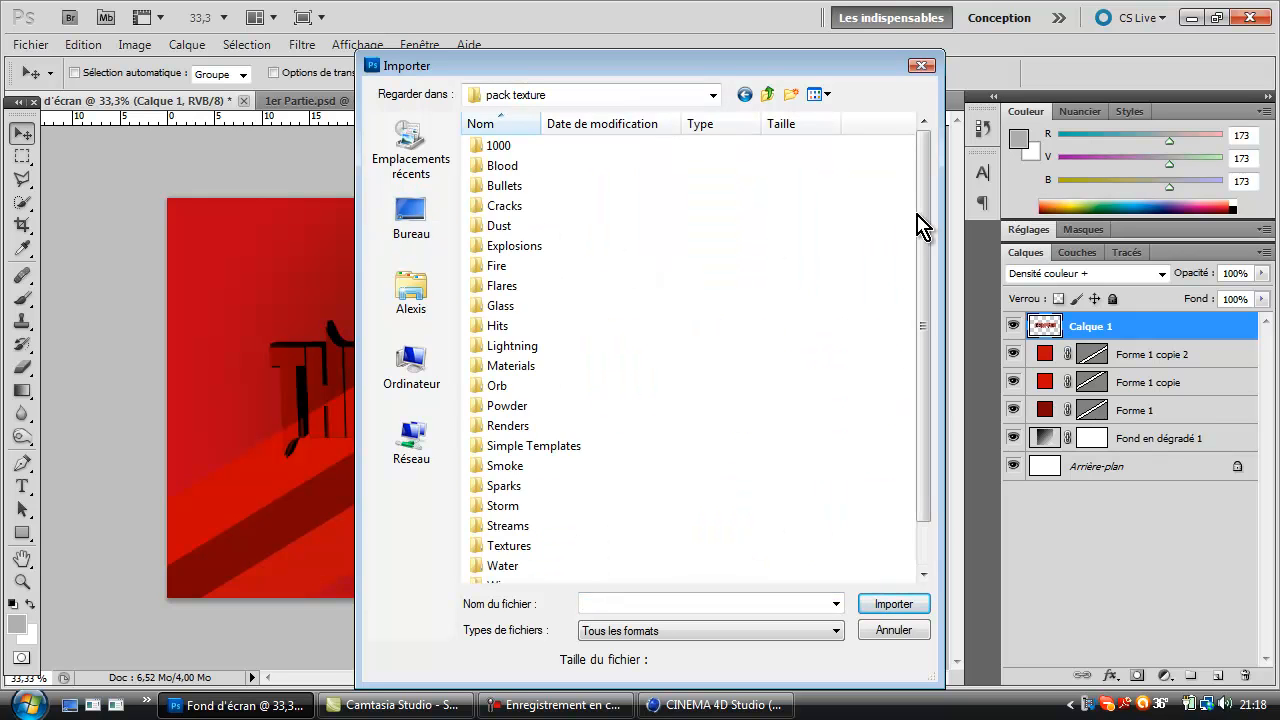
scroll(931, 294, down, 1)
scroll(889, 223, up, 1)
scroll(900, 275, down, 1)
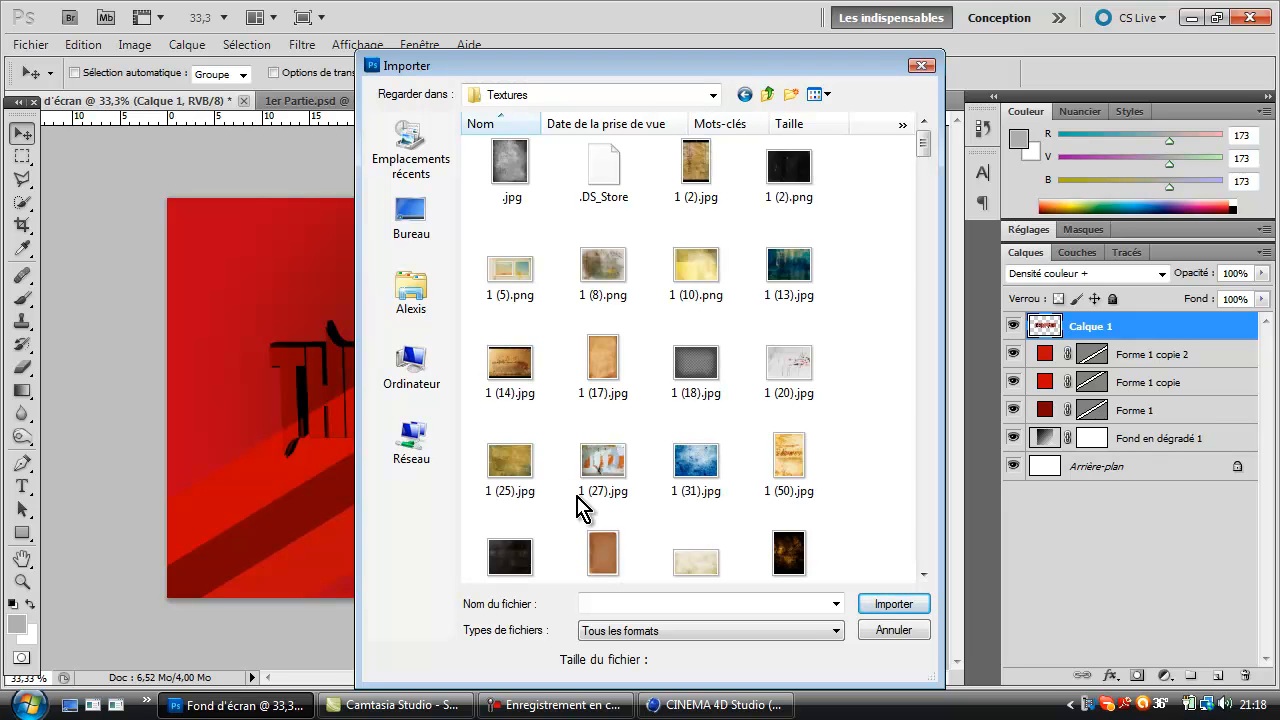
Place the dark brick texture 1 (52).jpg into the wallpaper
click(522, 196)
scroll(925, 162, down, 4)
click(520, 345)
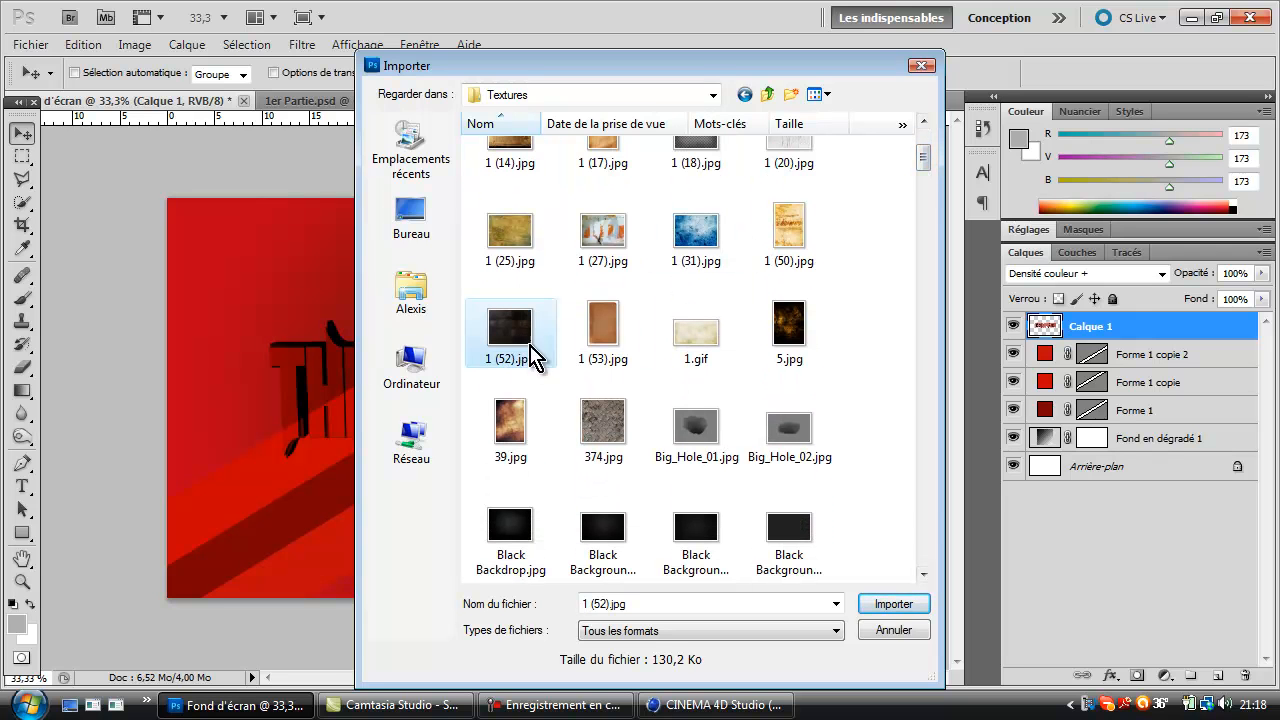
click(895, 605)
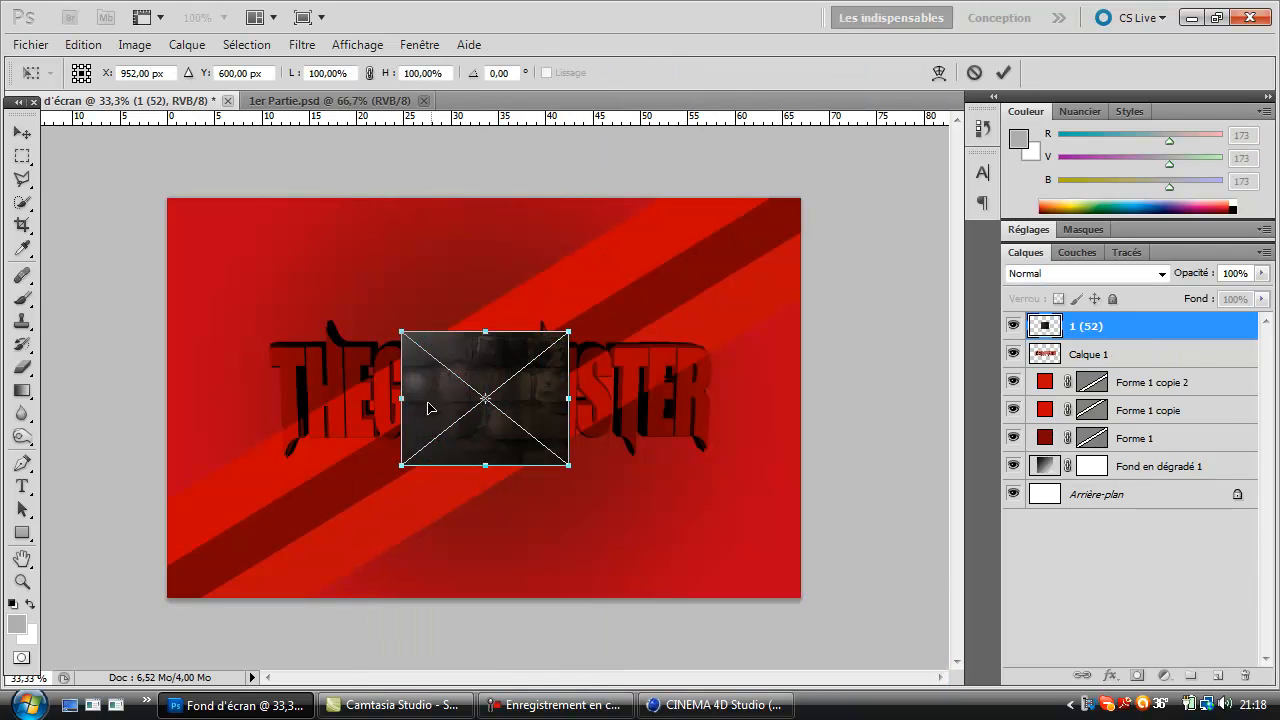
Stretch the placed brick texture from corner to corner so it covers the whole canvas, and commit the transformation
drag(404, 336, 173, 205)
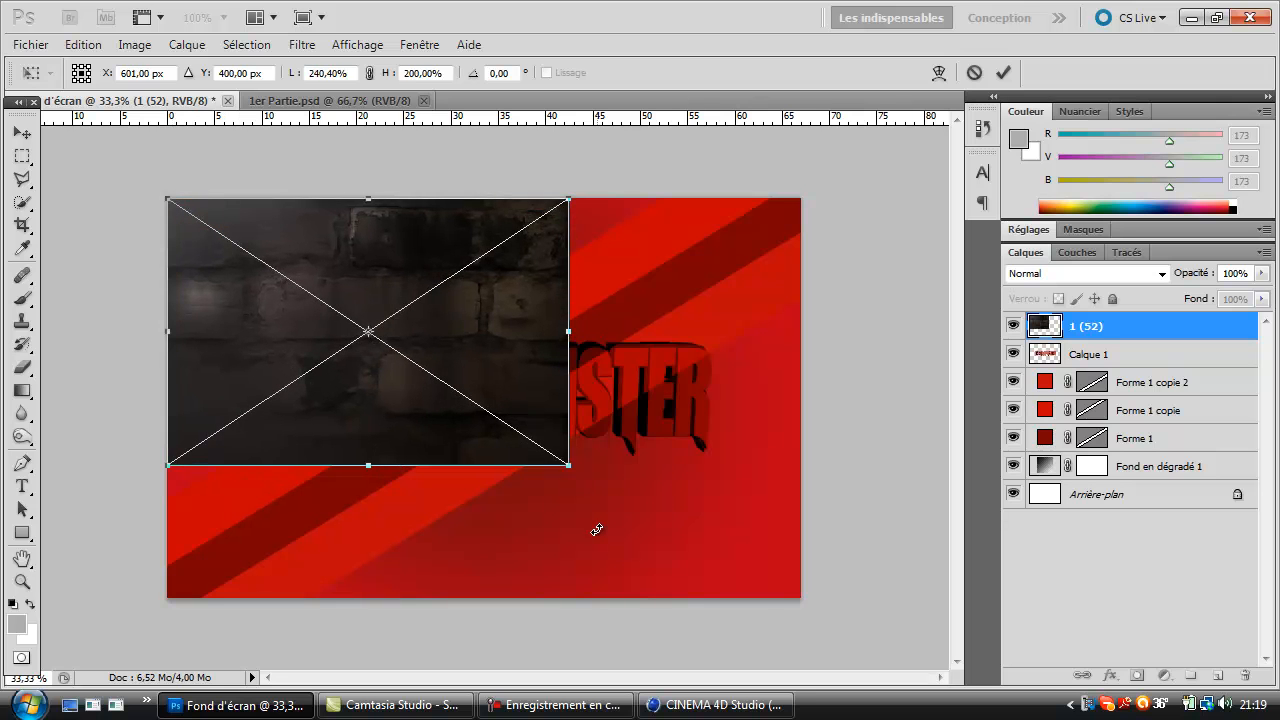
drag(568, 474, 799, 607)
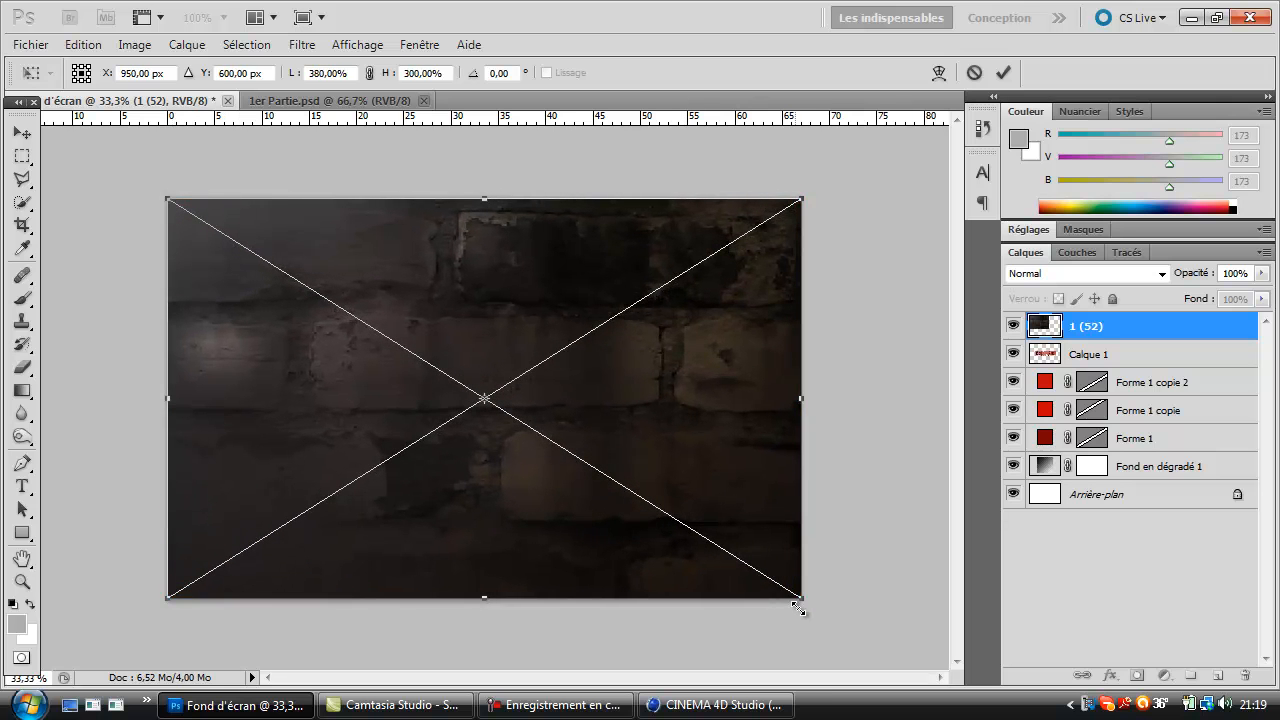
key(Return)
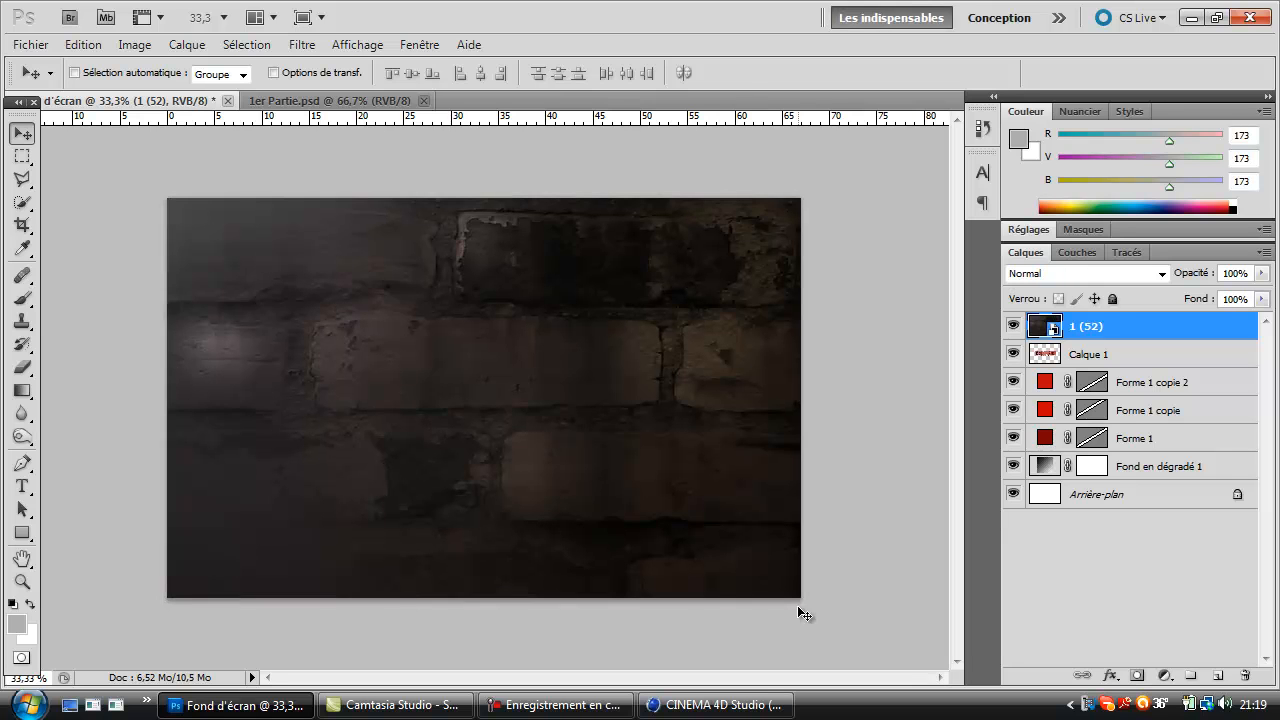
Compare blend modes on the 1 (52) texture layer and set it to Lumière crue
click(1048, 275)
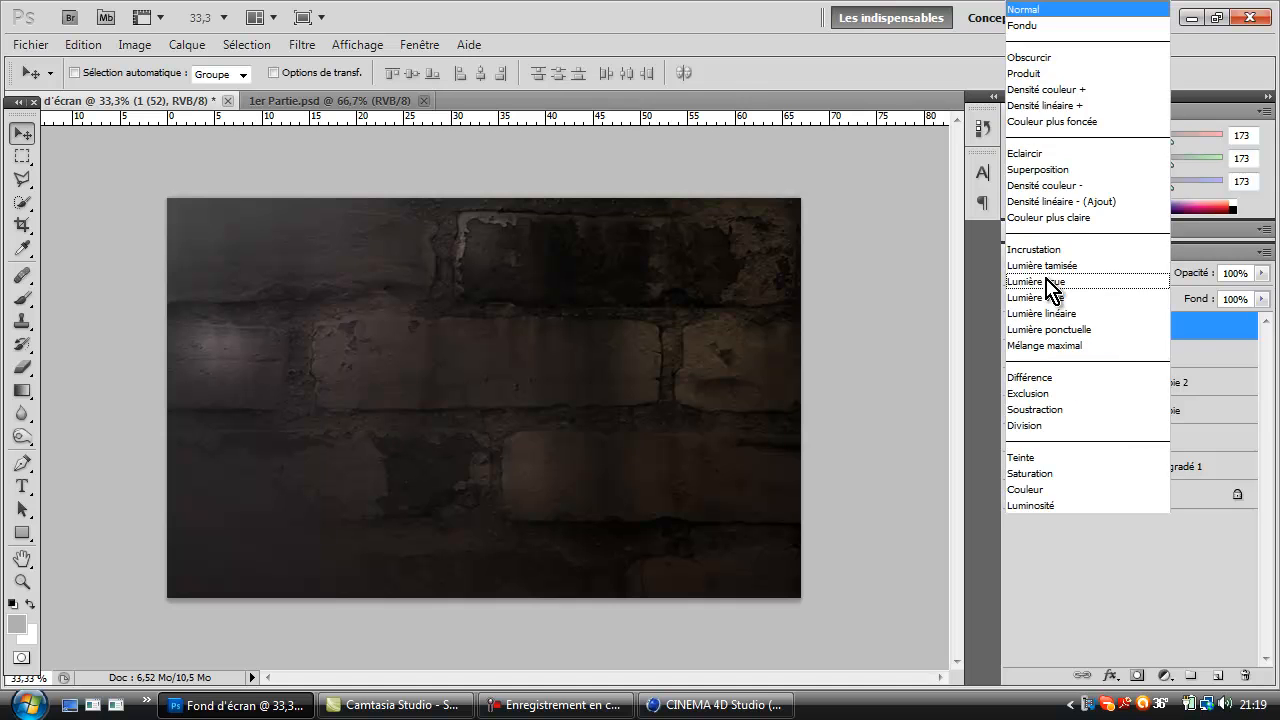
click(1050, 26)
key(Down)
key(Down)
key(Down)
key(Down)
key(Down)
key(Down)
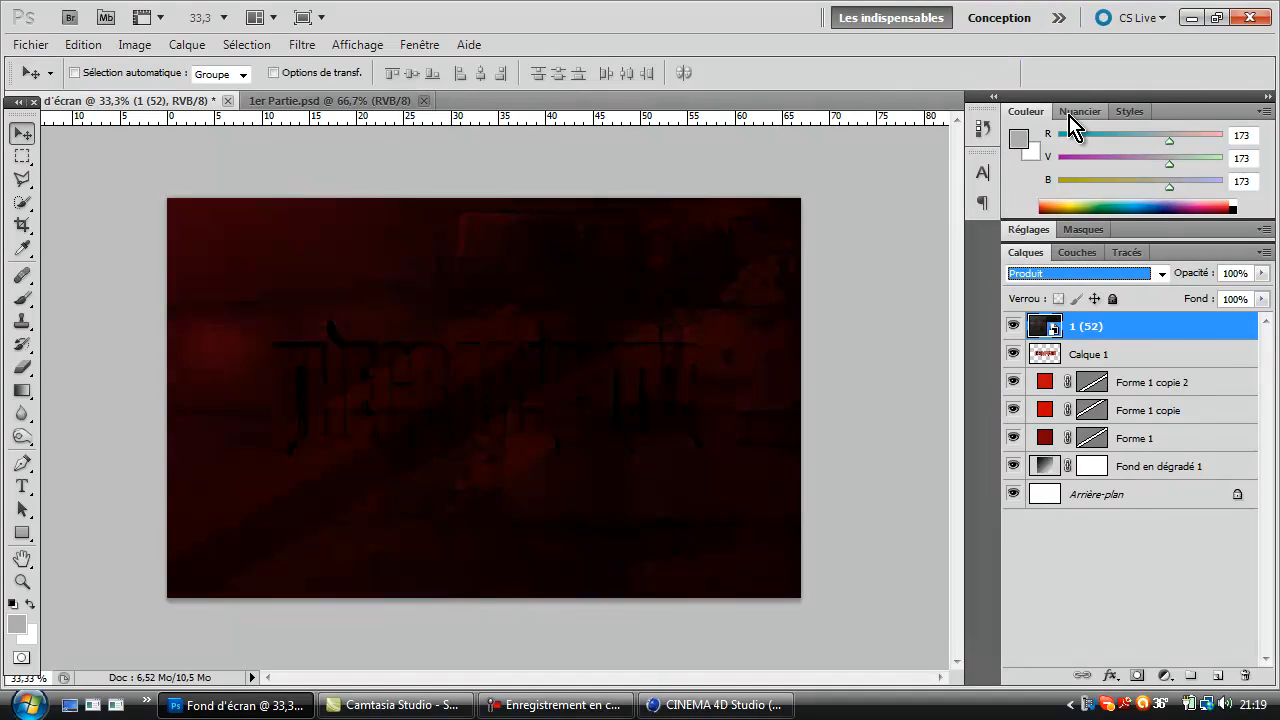
key(Down)
key(Down)
key(Up)
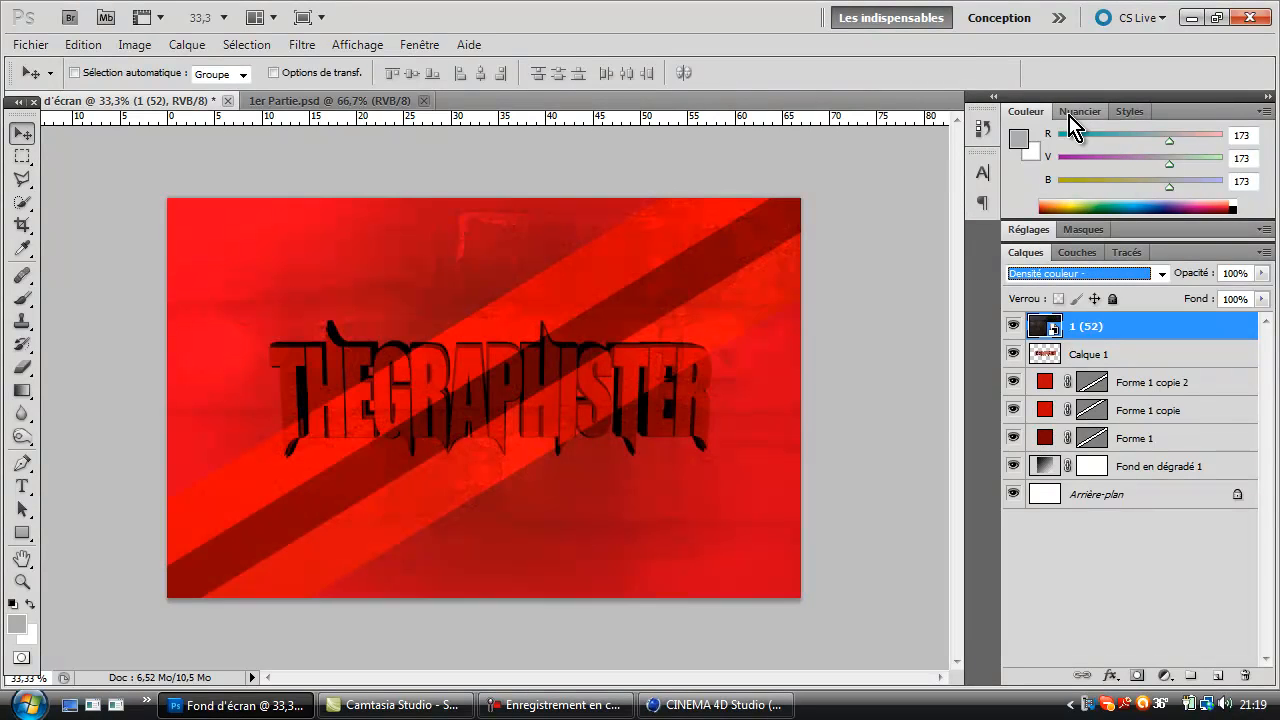
key(Down)
key(Down)
key(Down)
key(Down)
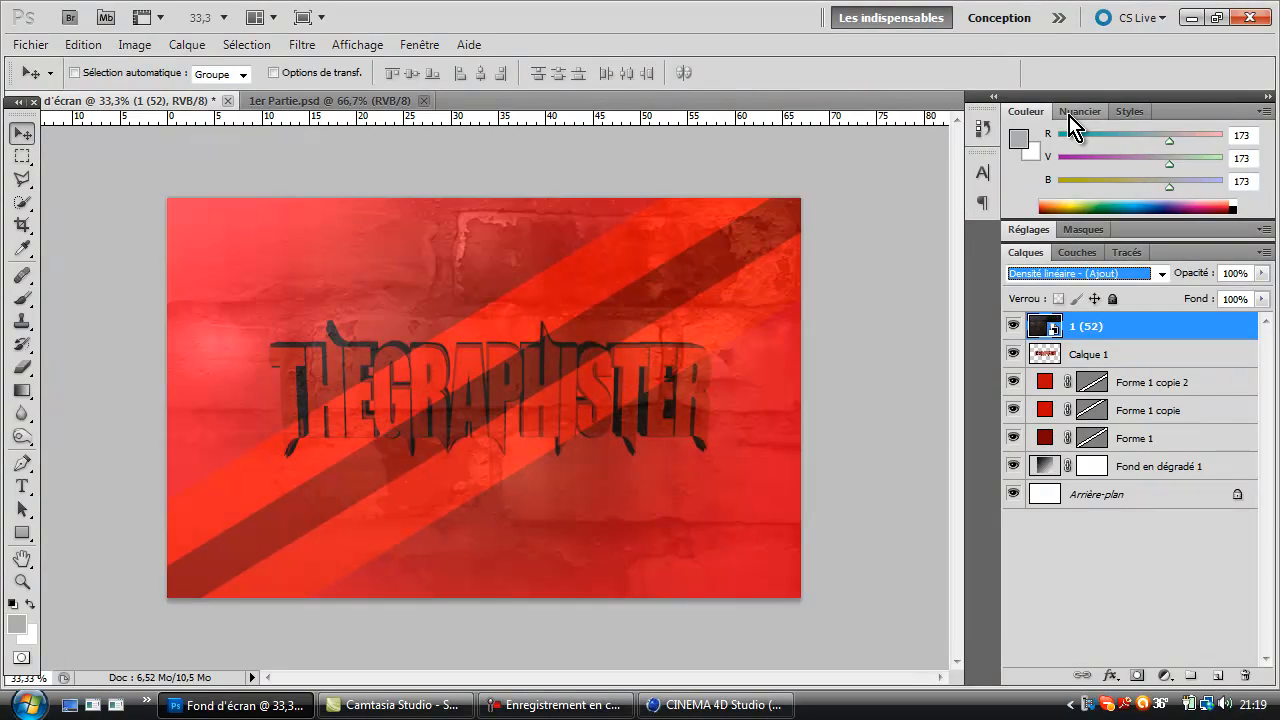
key(Up)
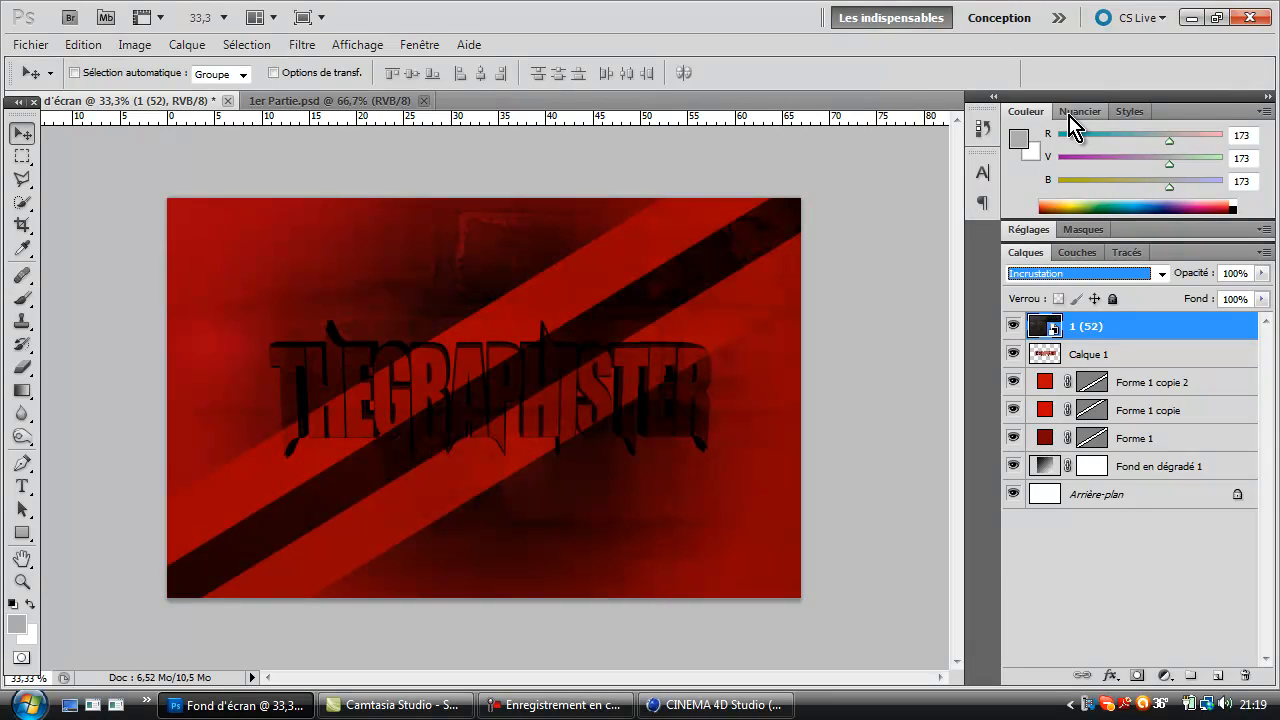
key(Down)
key(Down)
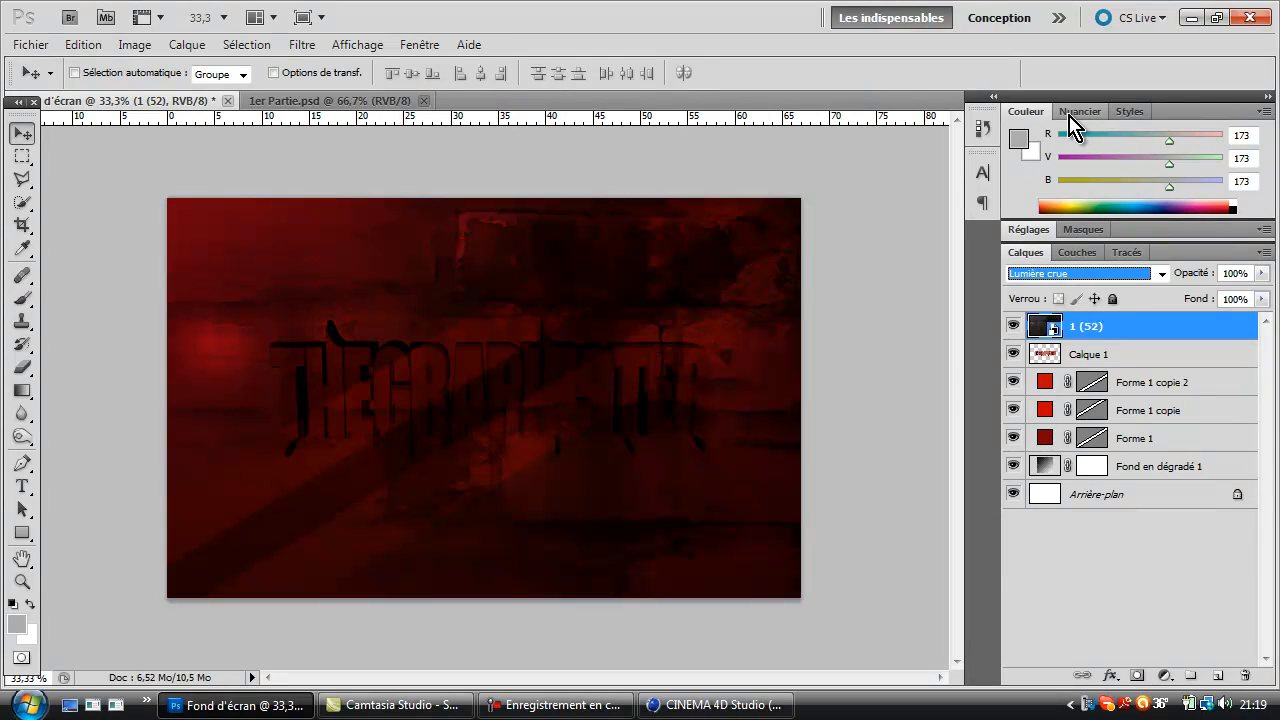
key(Down)
key(Down)
key(Down)
key(Down)
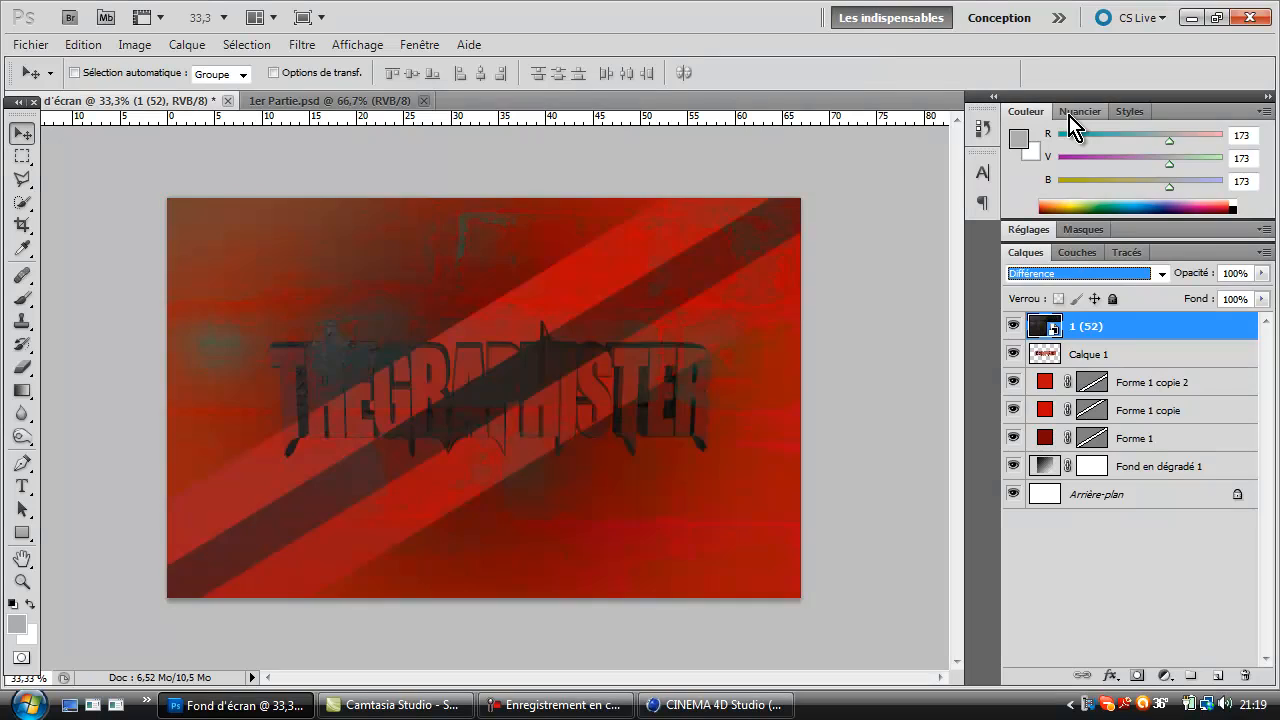
key(Up)
key(Up)
key(Up)
key(Up)
key(Up)
key(Up)
key(Up)
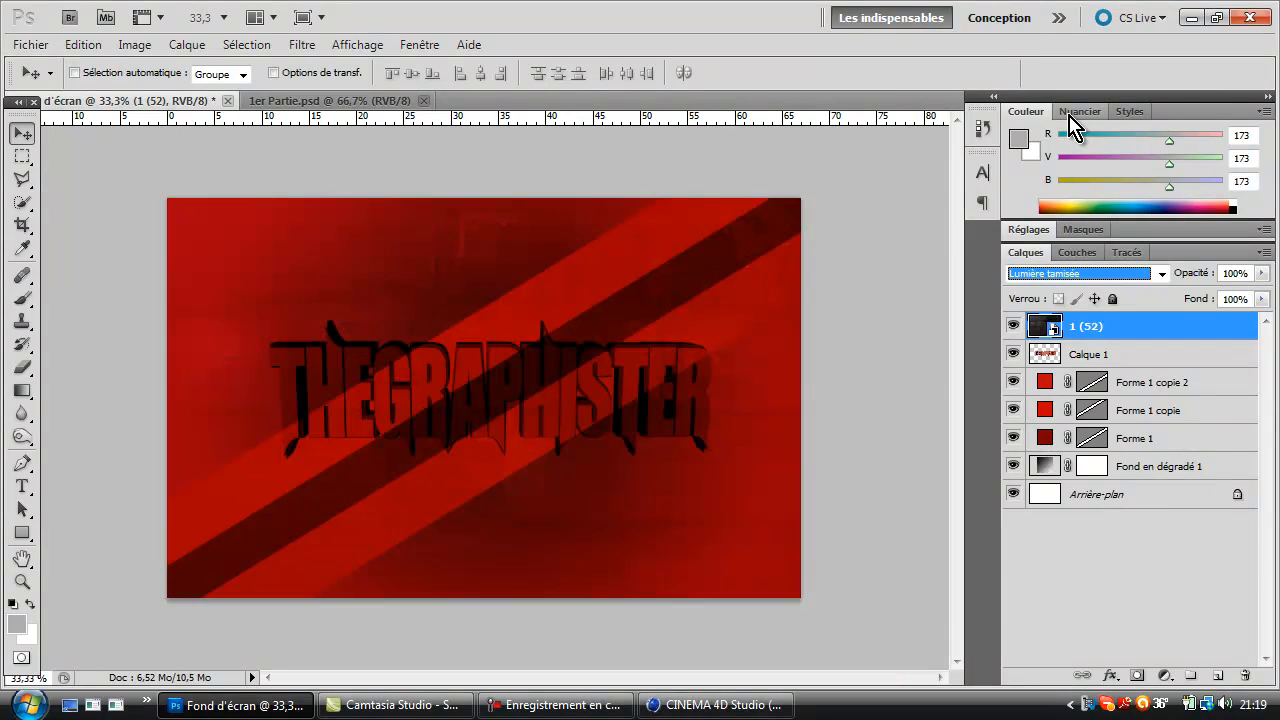
key(Down)
key(Up)
key(Up)
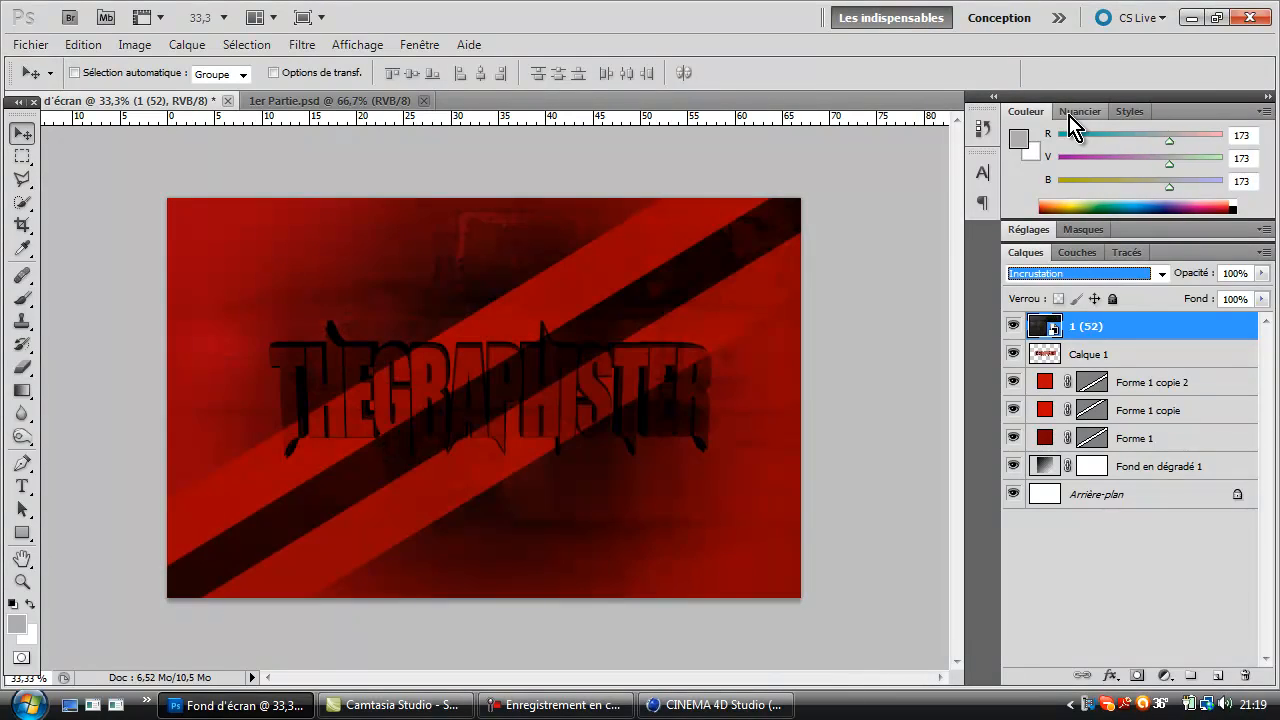
key(Down)
key(Down)
key(Down)
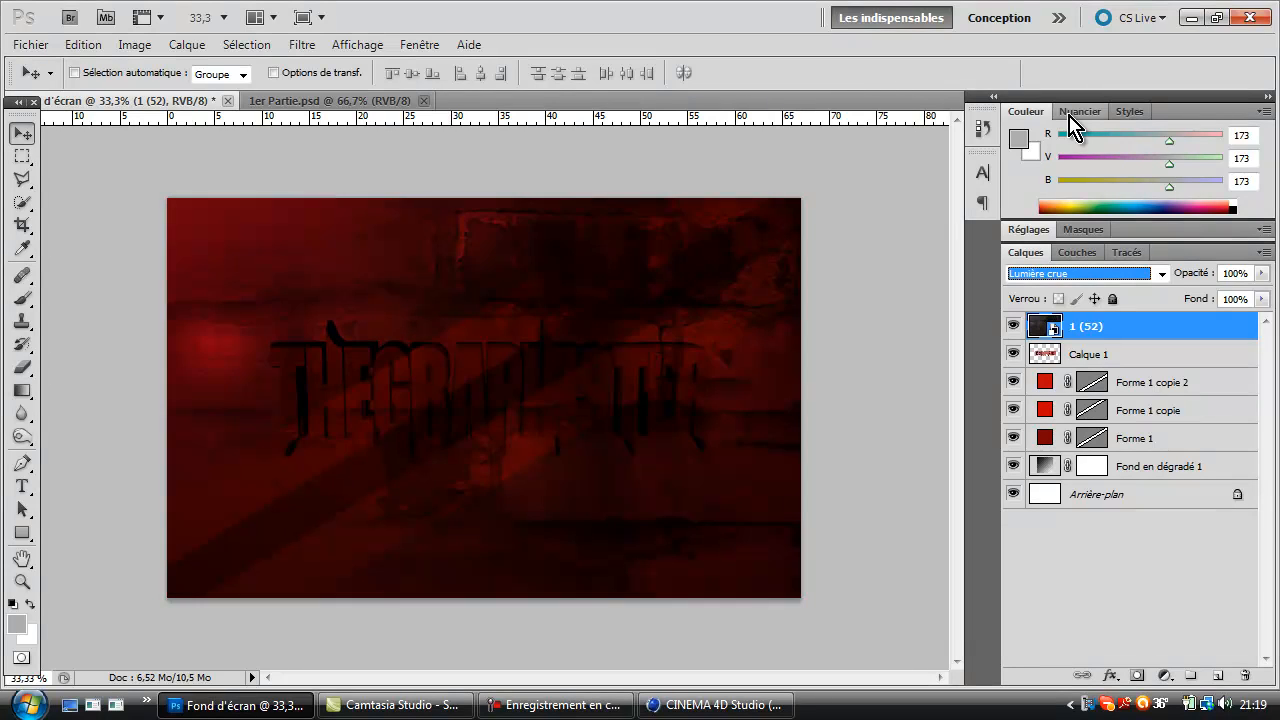
key(Up)
Add a Luminosité/Contraste adjustment layer above the texture with brightness 150 and contrast 51
click(210, 42)
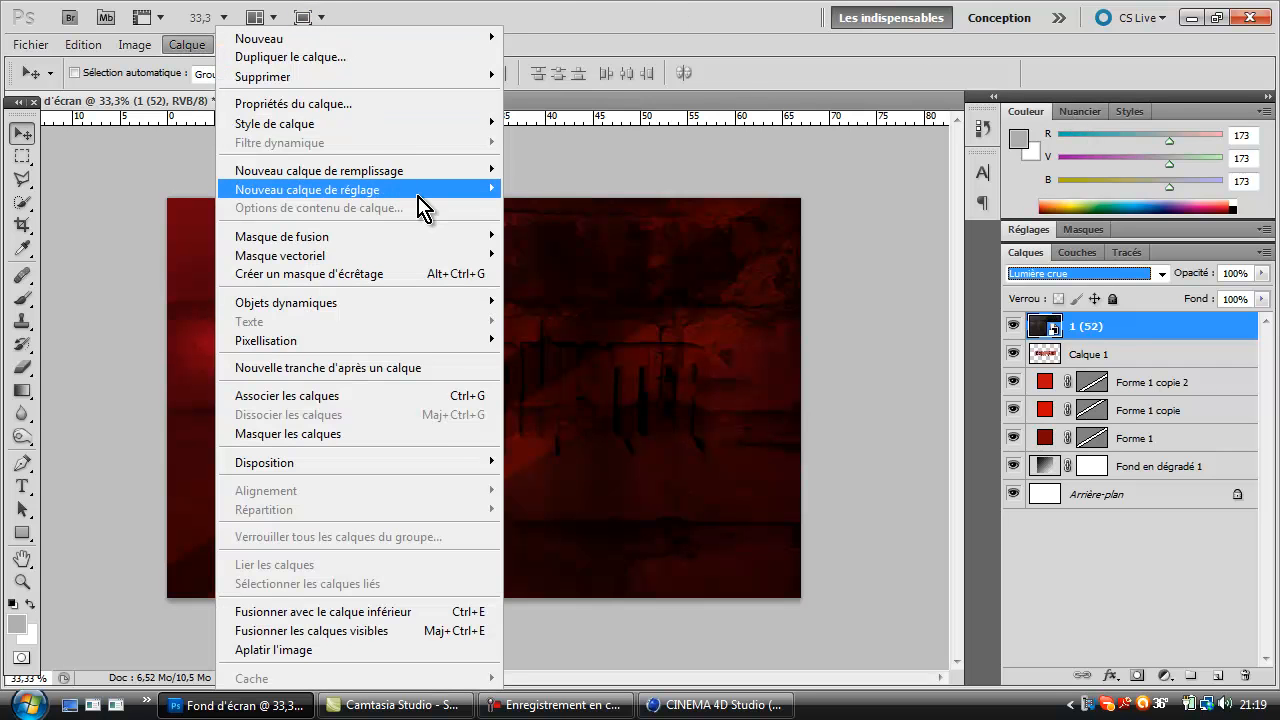
mouse_move(449, 191)
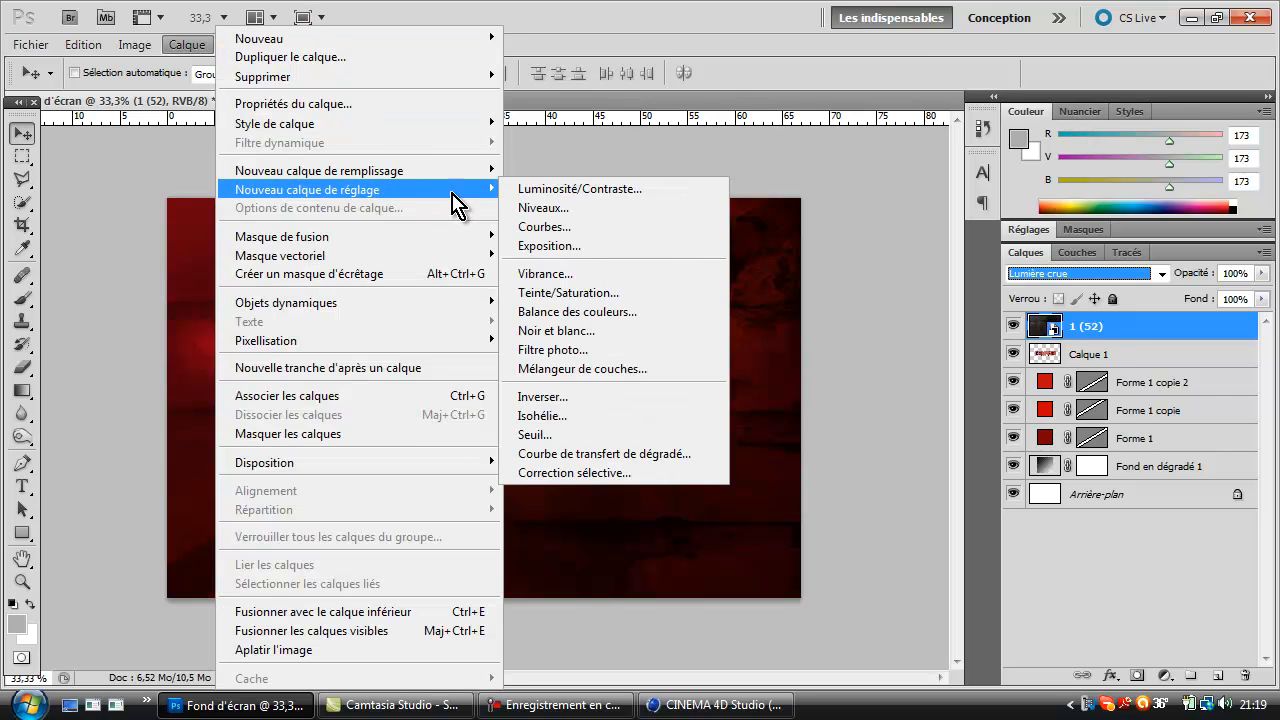
click(578, 200)
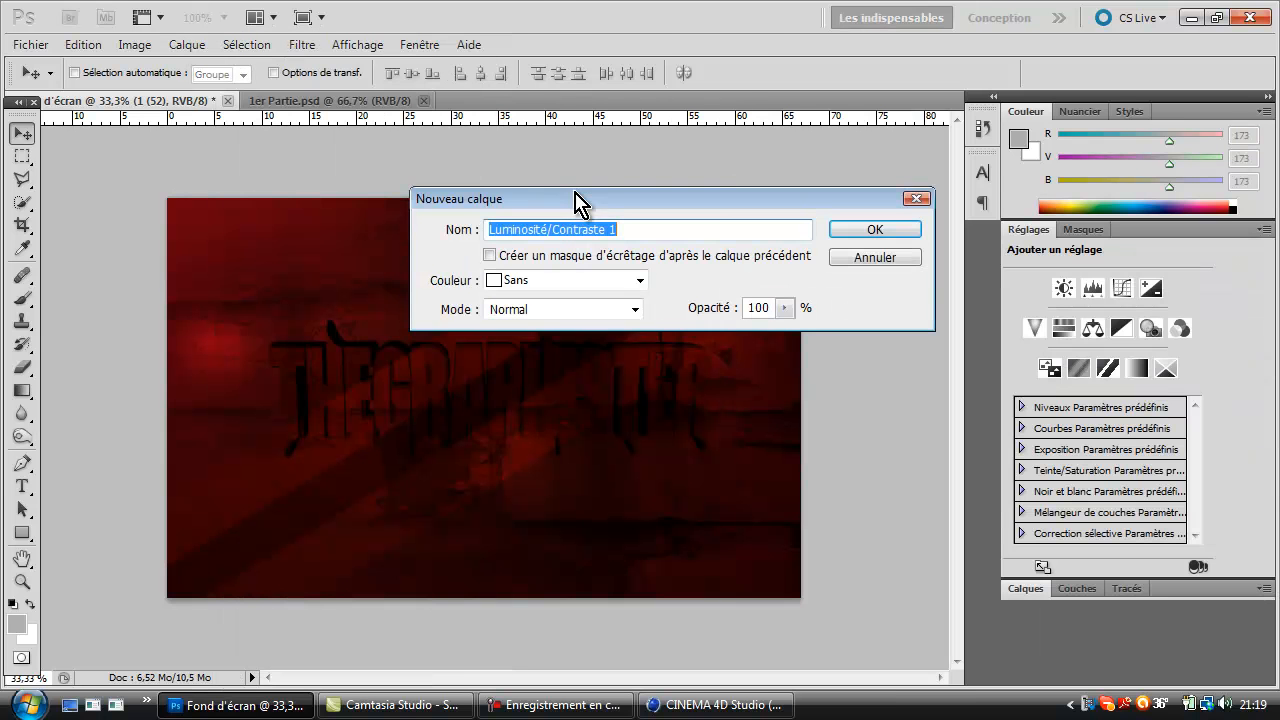
click(846, 232)
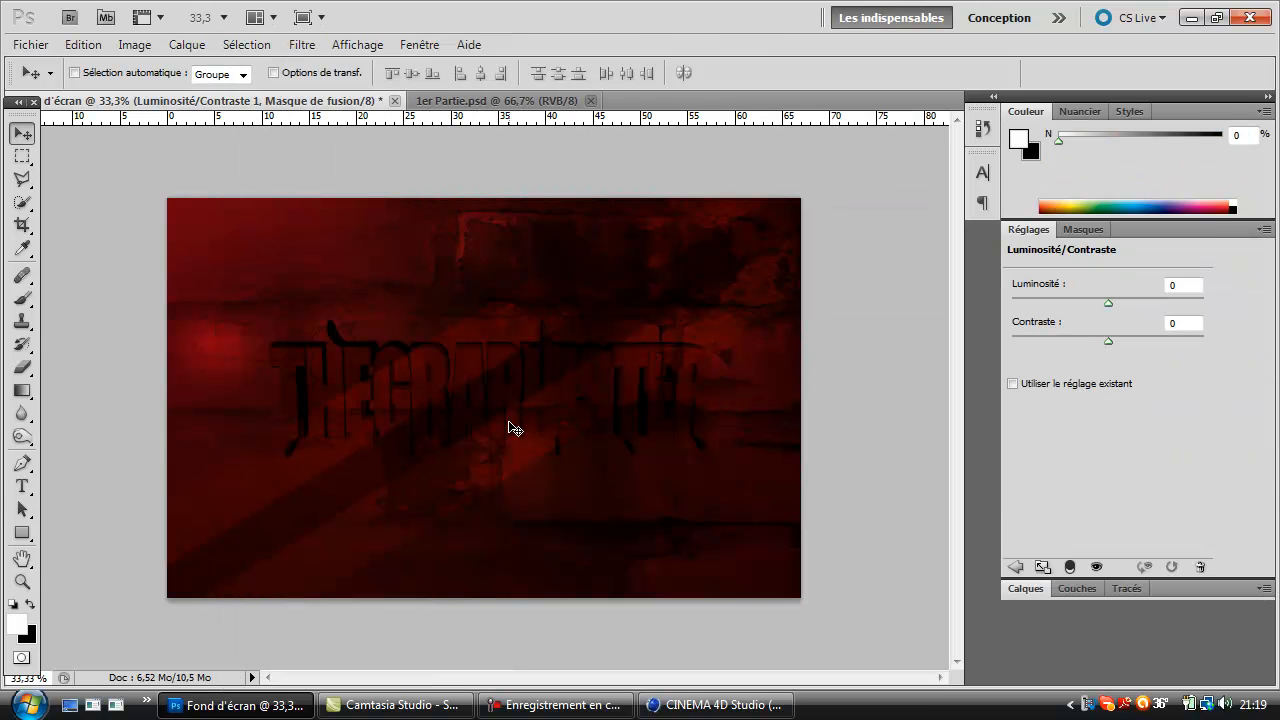
drag(1108, 301, 1204, 302)
drag(1107, 340, 1234, 325)
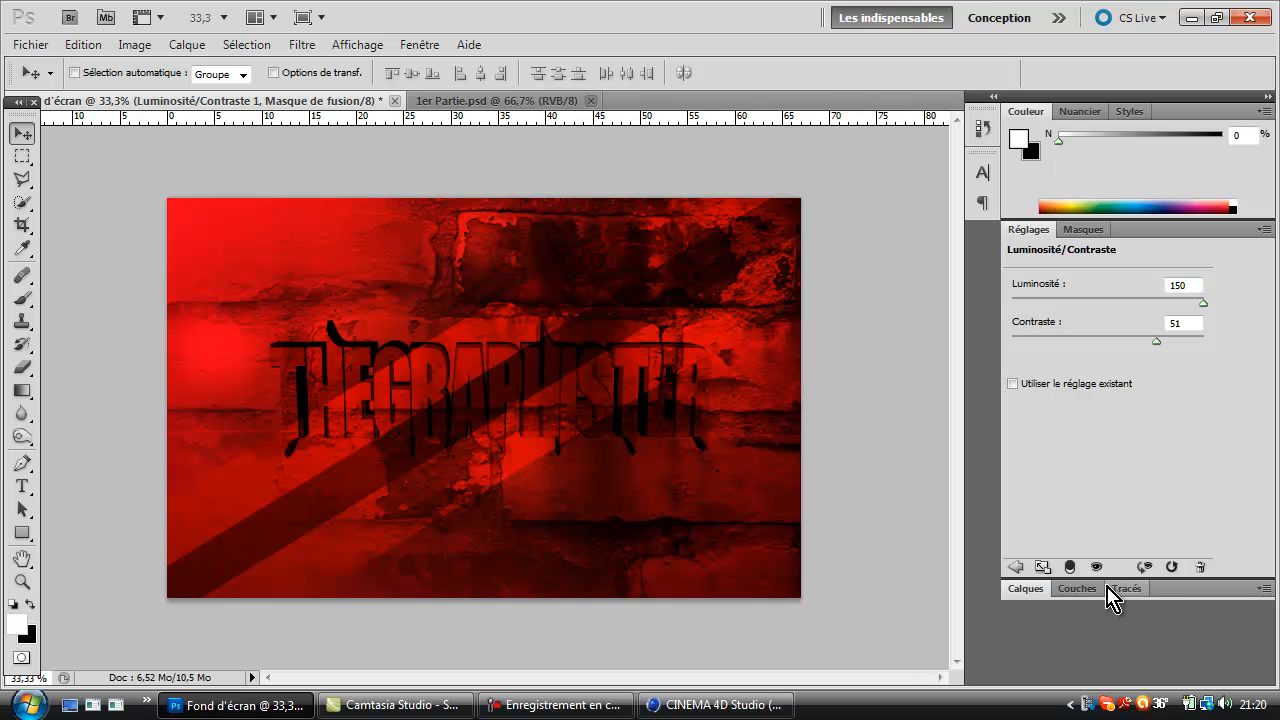
Change the blend mode of the 1 (52) texture layer to Densité linéaire - (Ajout)
click(1097, 589)
click(1025, 252)
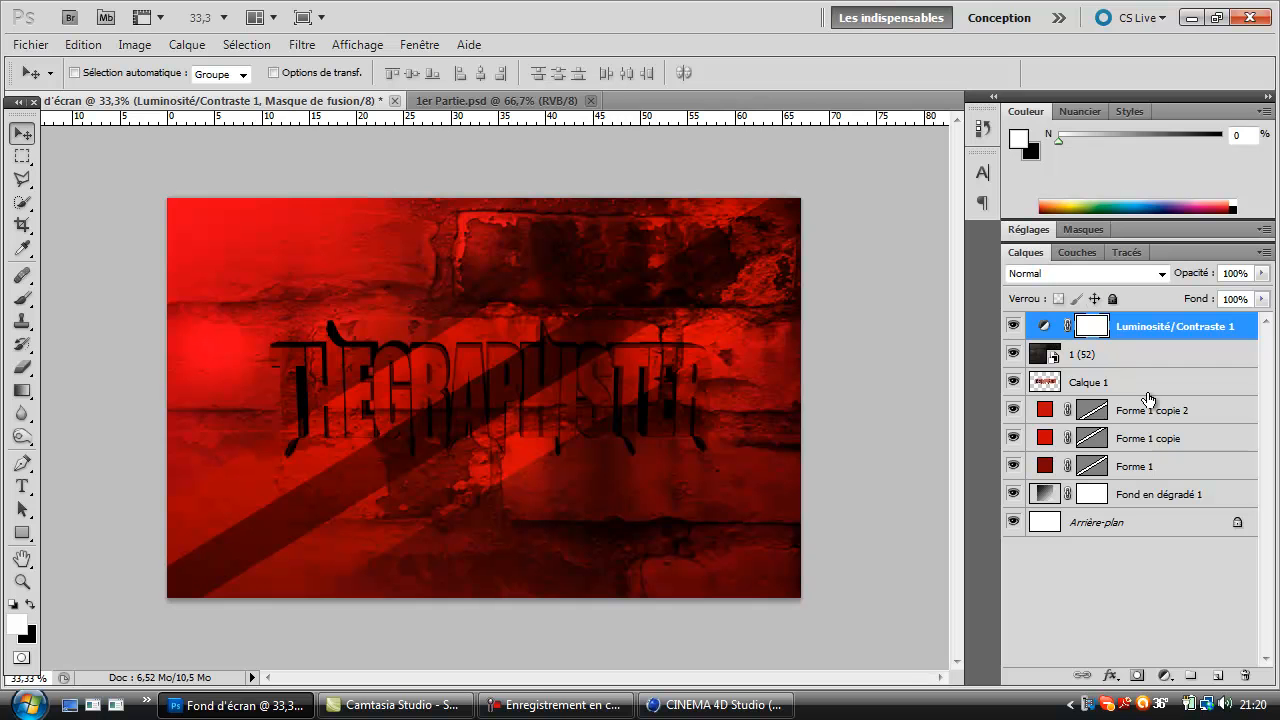
click(1124, 358)
click(1160, 273)
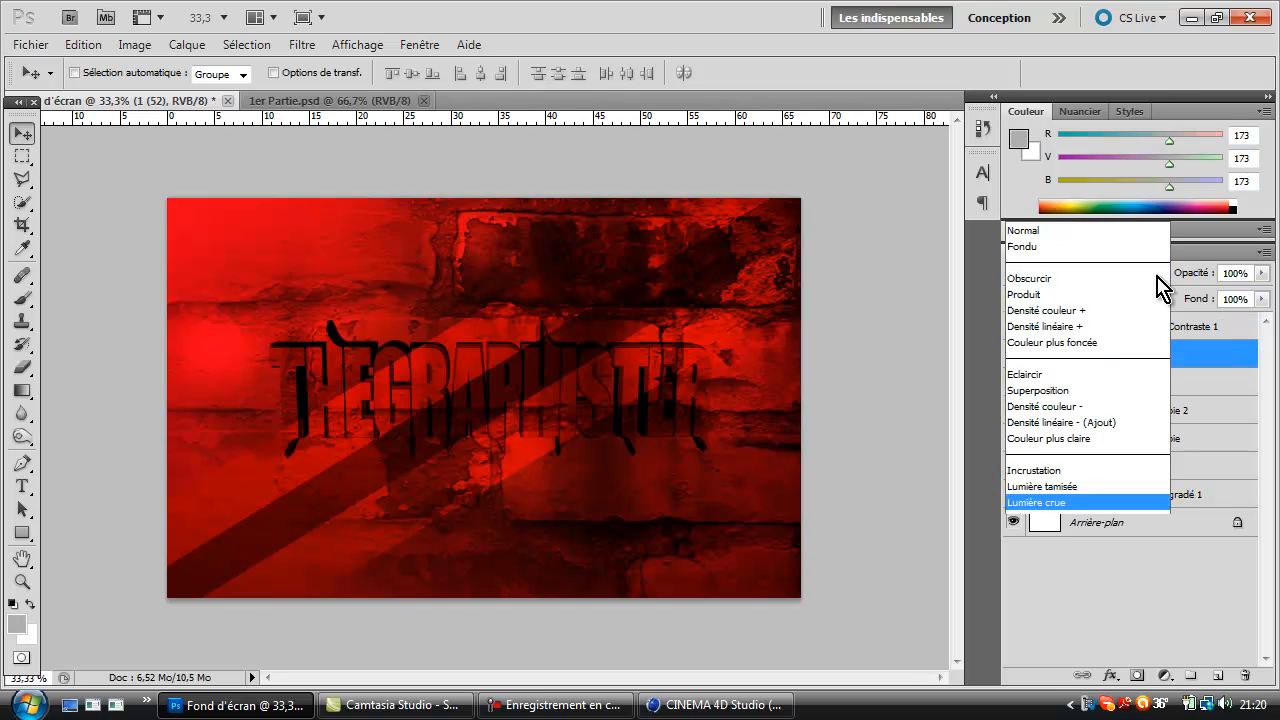
click(1040, 58)
key(Down)
key(Down)
key(Down)
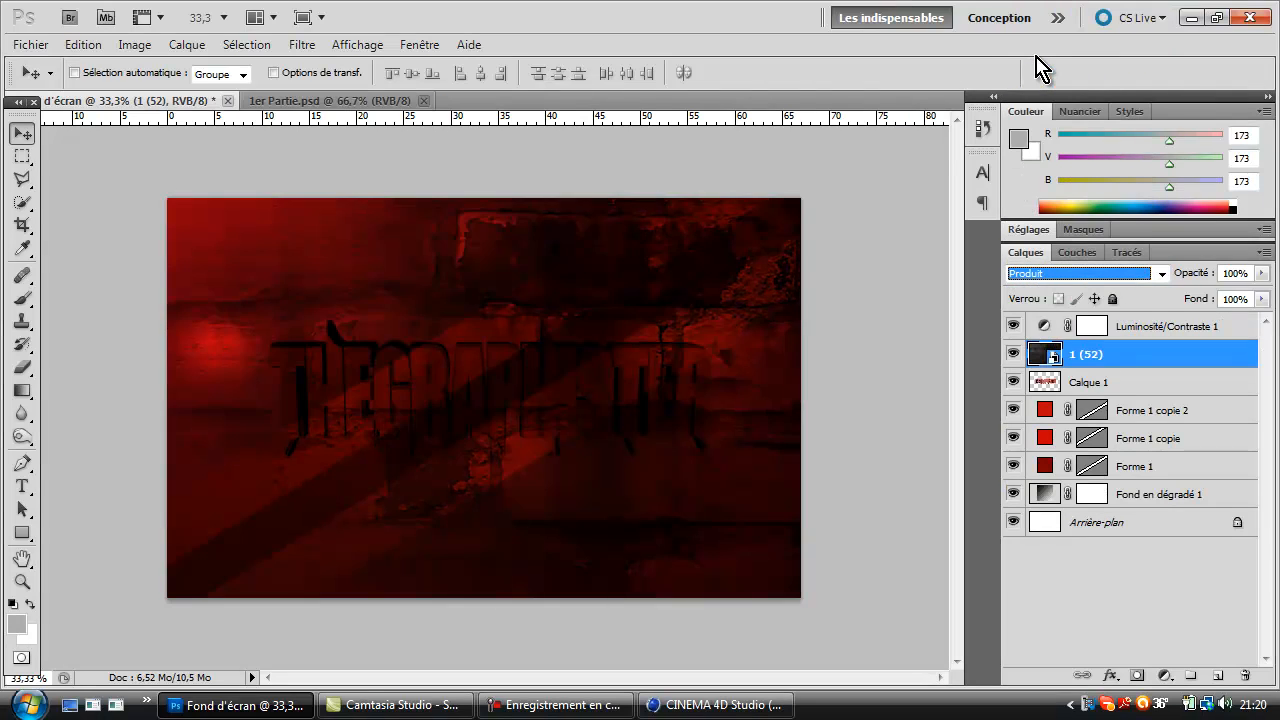
key(Down)
key(Down)
key(Down)
key(Down)
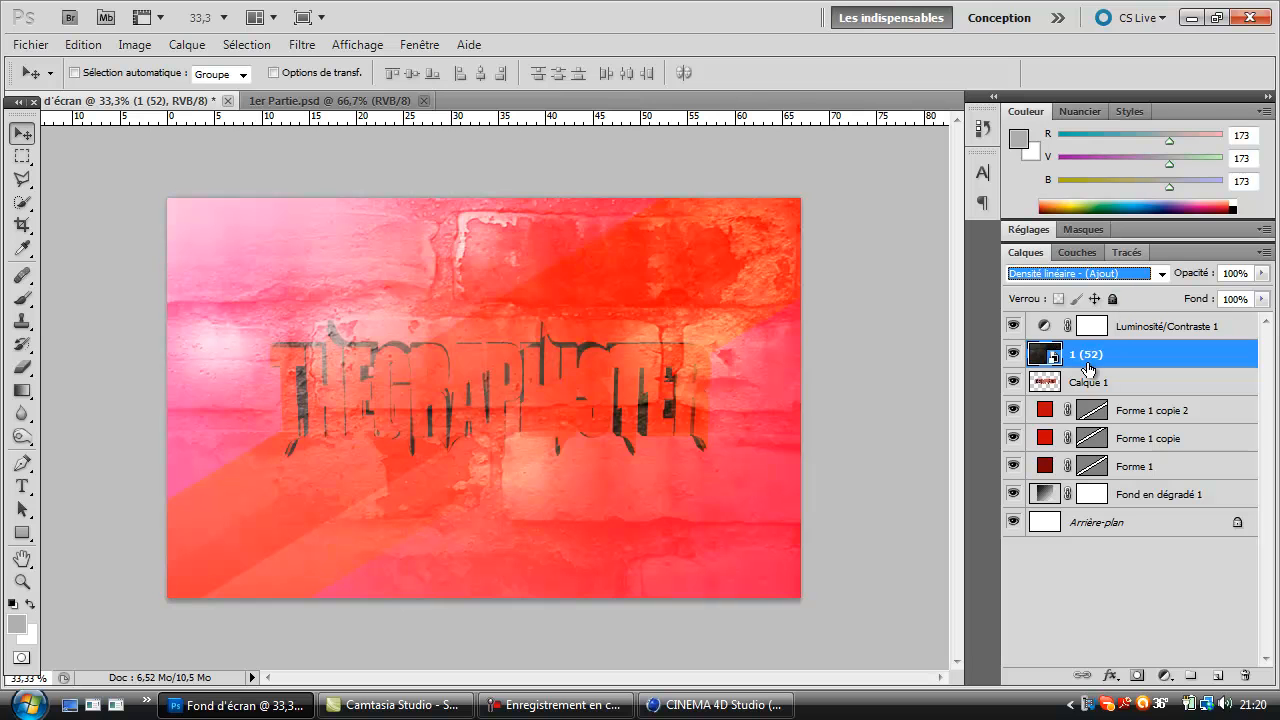
Adjust the Luminosité/Contraste 1 layer to brightness -26 and contrast 40
click(1111, 329)
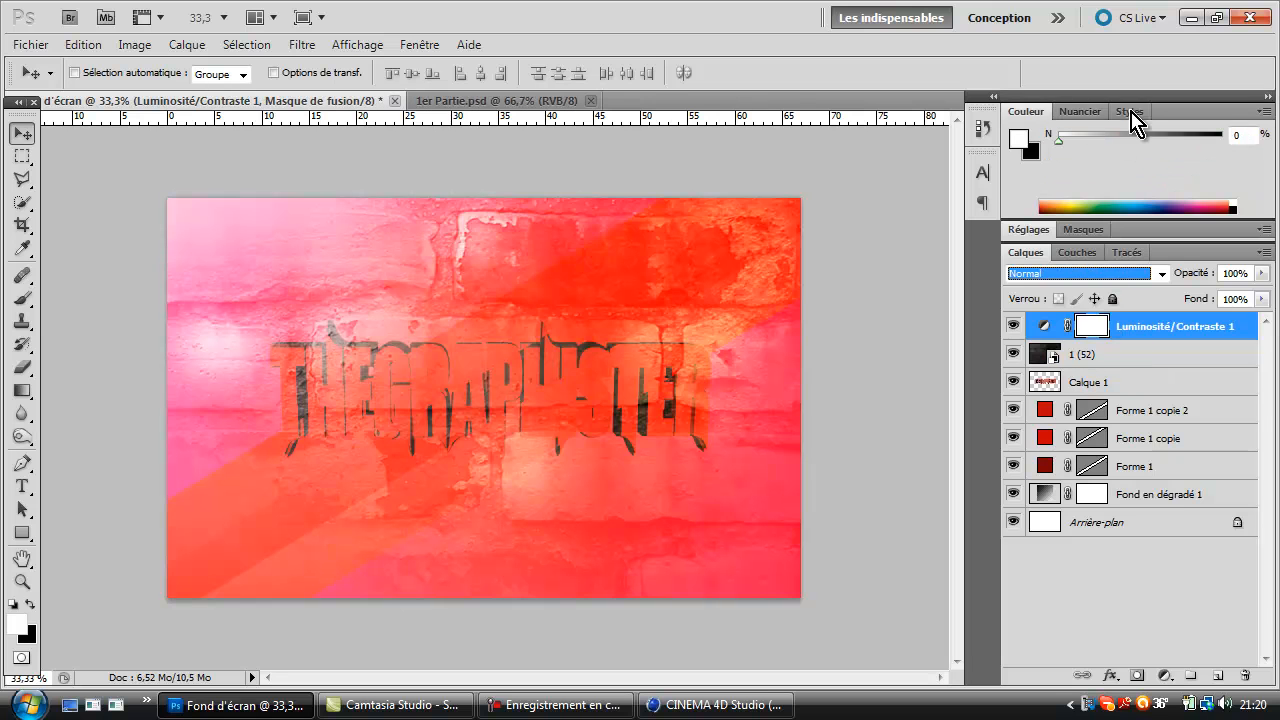
click(1060, 229)
mouse_move(1263, 311)
mouse_down()
mouse_move(1180, 314)
mouse_move(1272, 310)
mouse_up()
click(1020, 231)
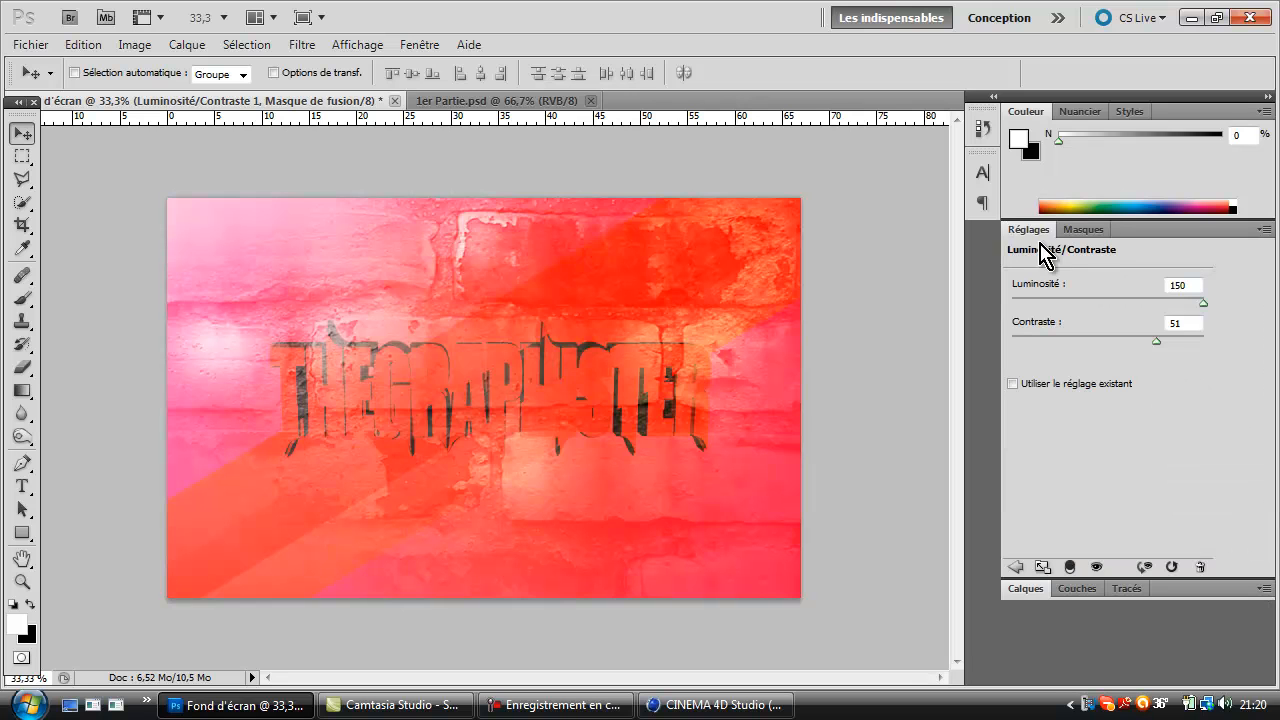
drag(1203, 303, 1121, 302)
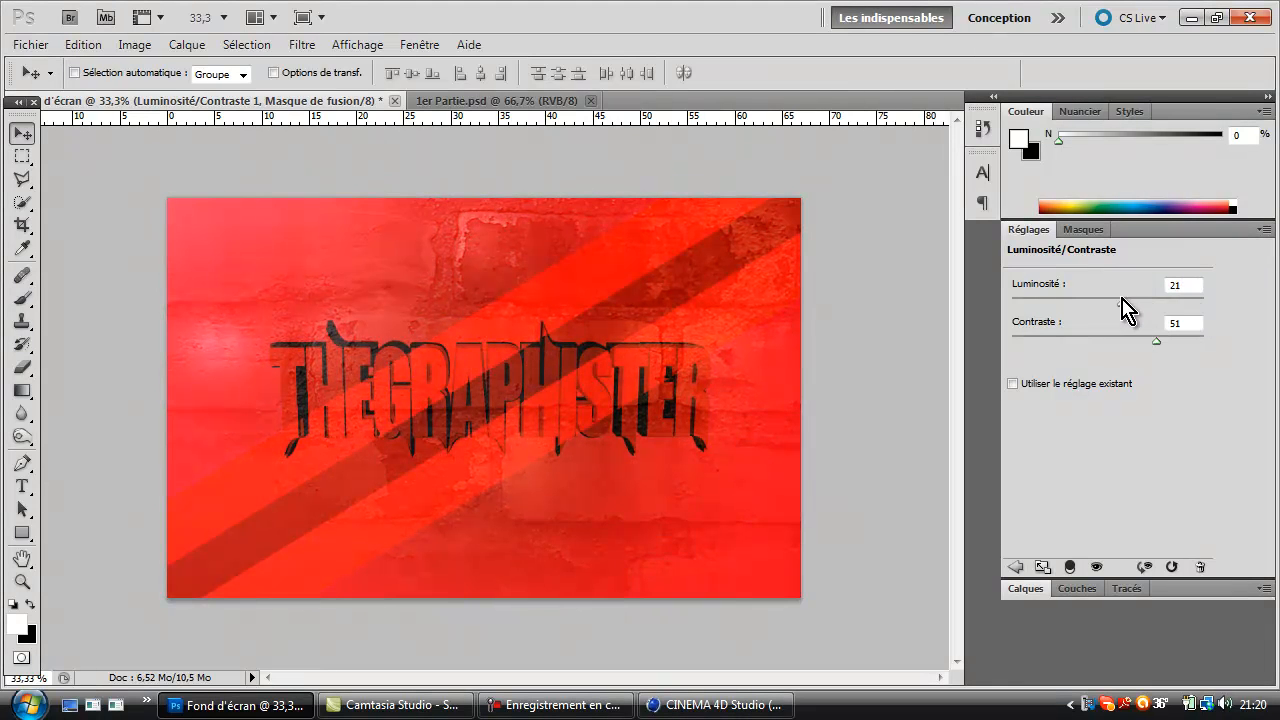
mouse_move(1158, 340)
mouse_down()
mouse_move(1125, 340)
mouse_move(1135, 302)
mouse_move(1091, 302)
mouse_move(1116, 340)
mouse_move(1104, 340)
mouse_move(1147, 341)
mouse_up()
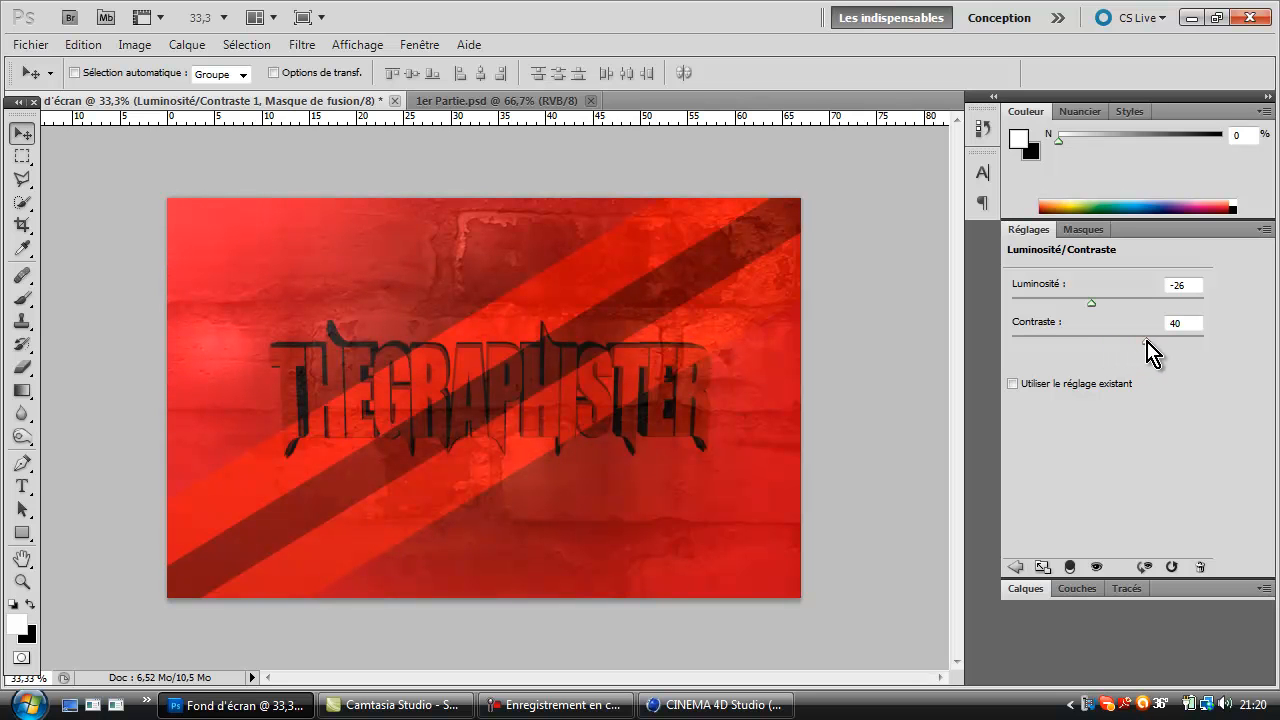
Import lightstrokes3.png from the pack texture's Storm folder and place it over the artwork at its default size
click(31, 44)
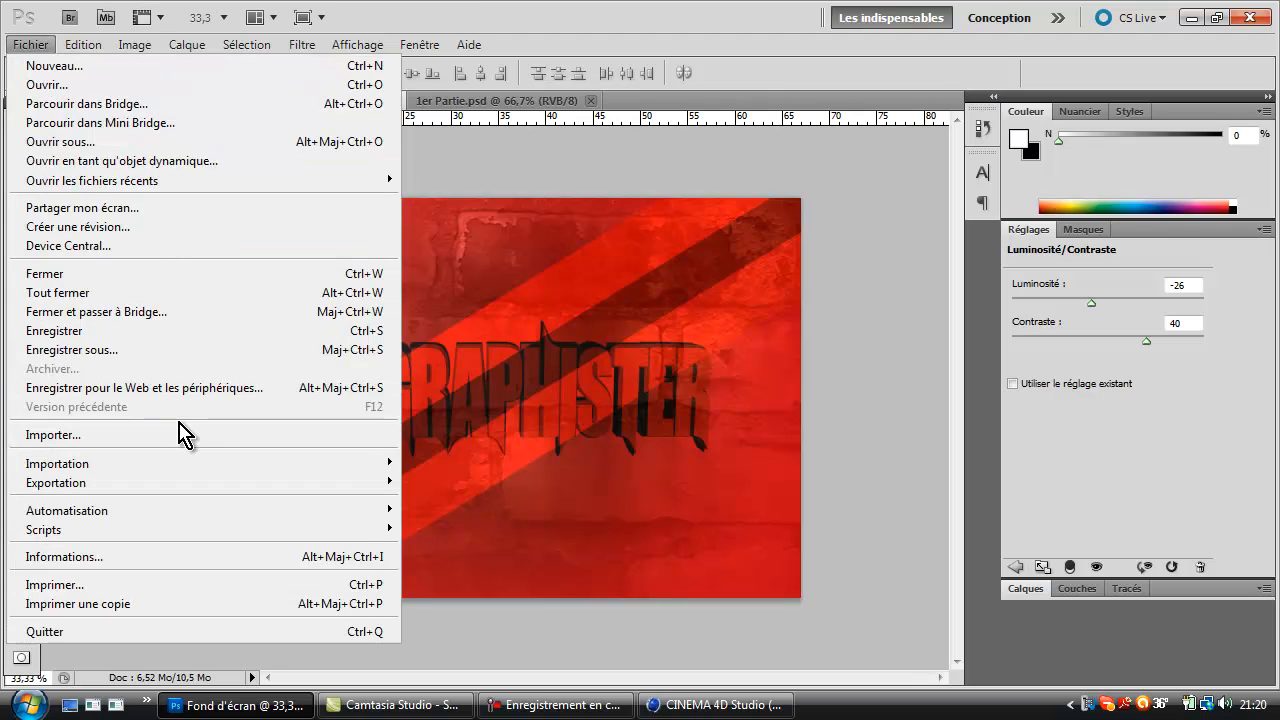
click(172, 437)
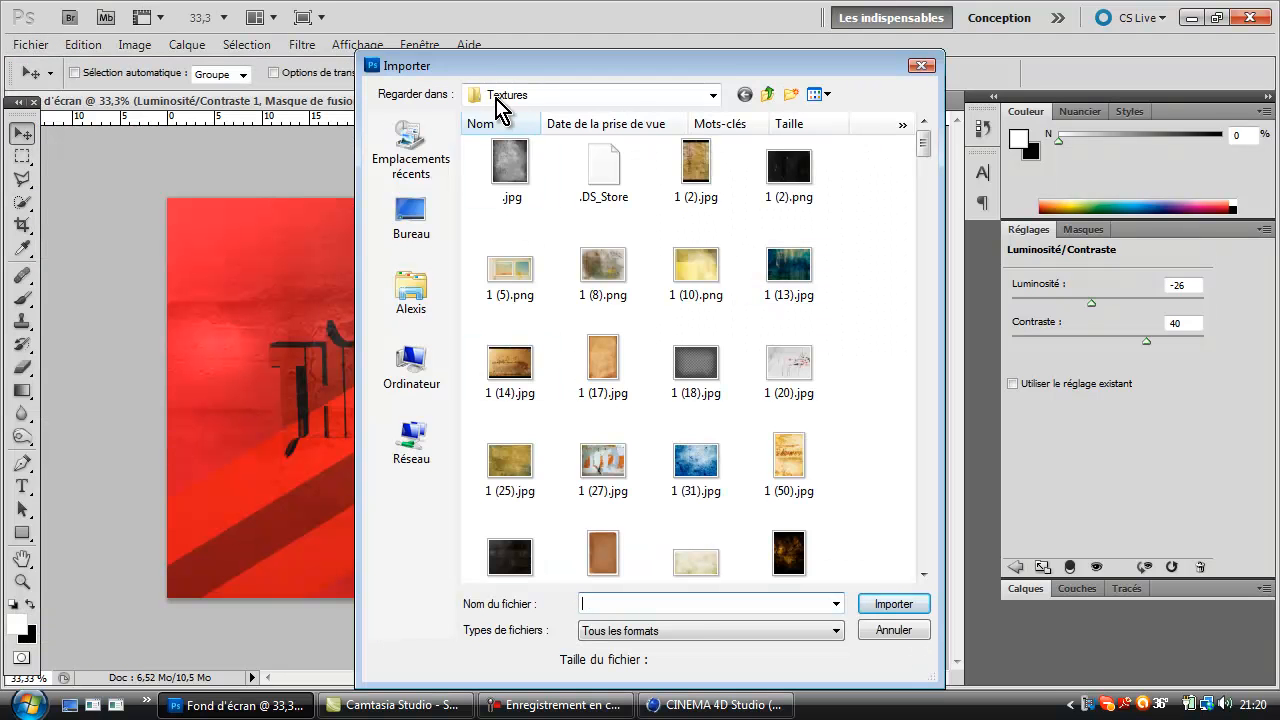
click(497, 96)
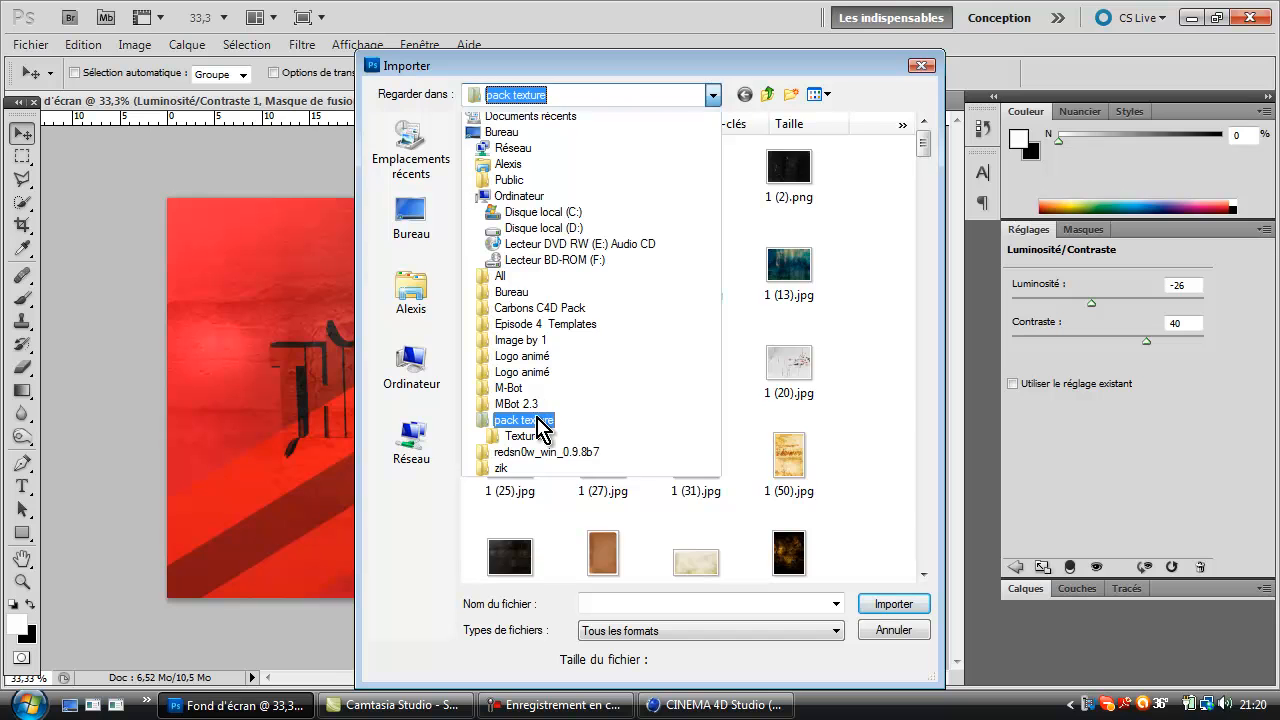
click(505, 403)
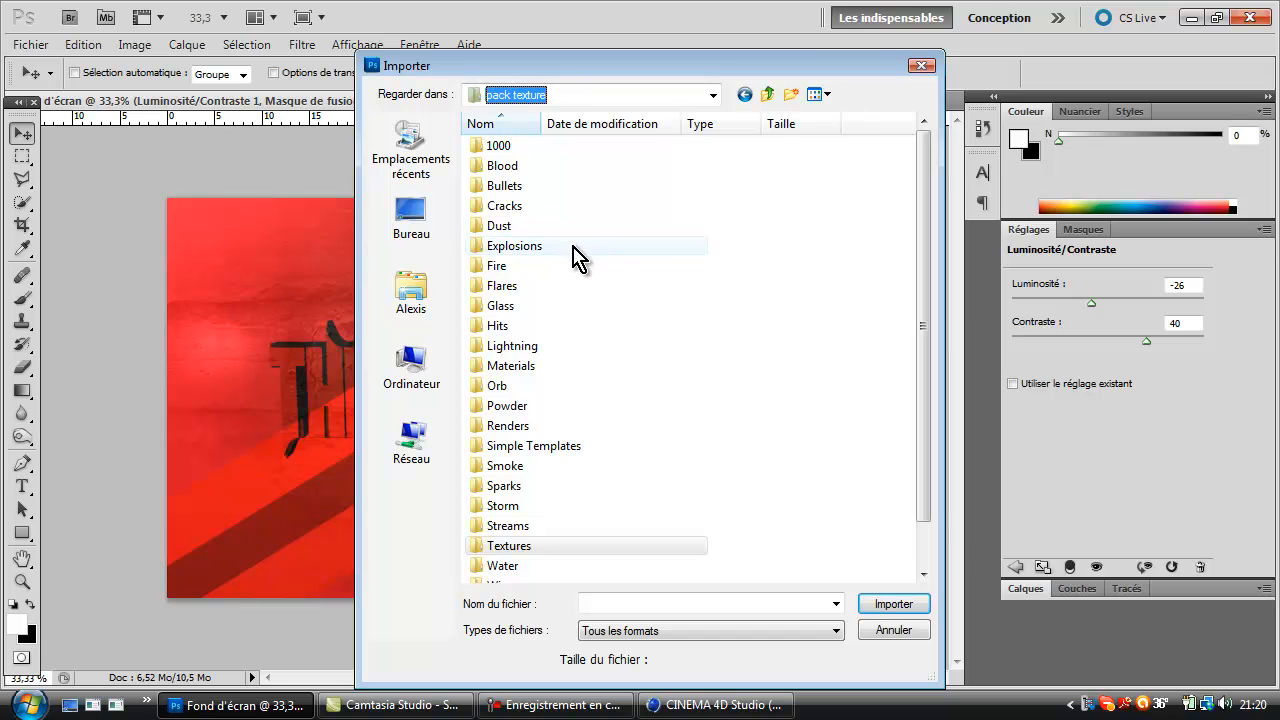
double_click(577, 247)
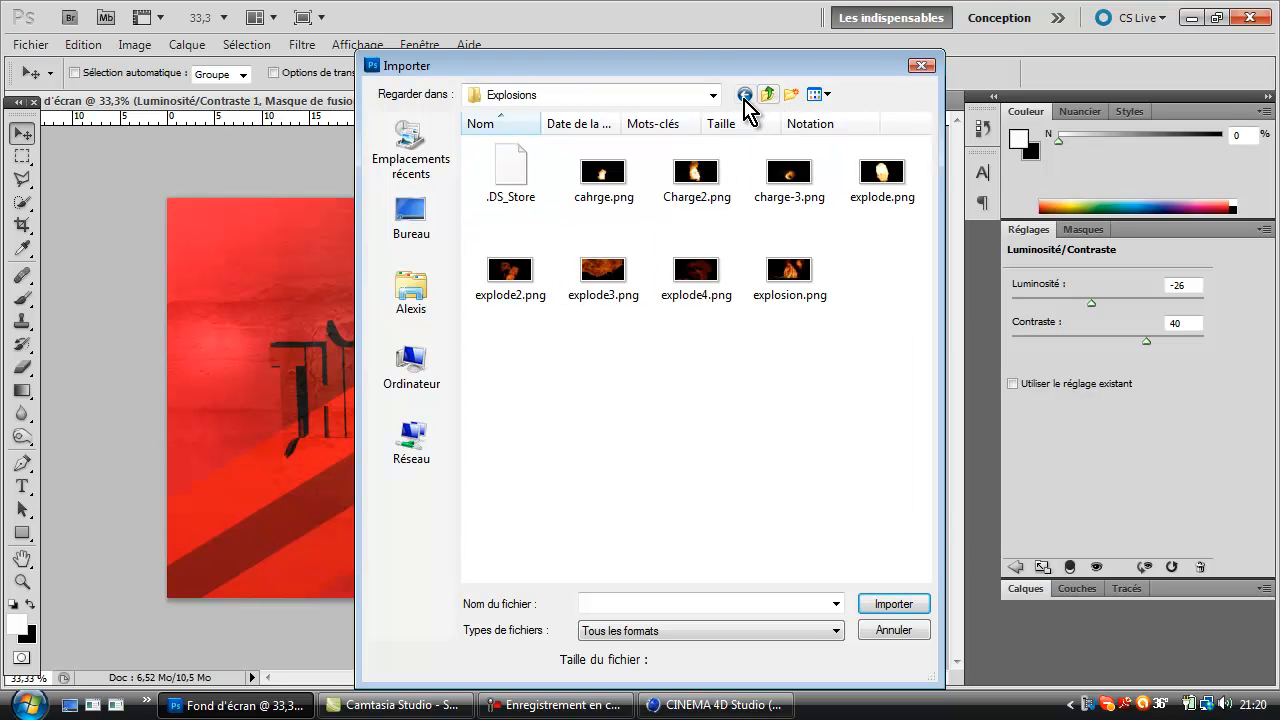
click(744, 97)
click(548, 527)
click(535, 507)
double_click(535, 507)
click(696, 180)
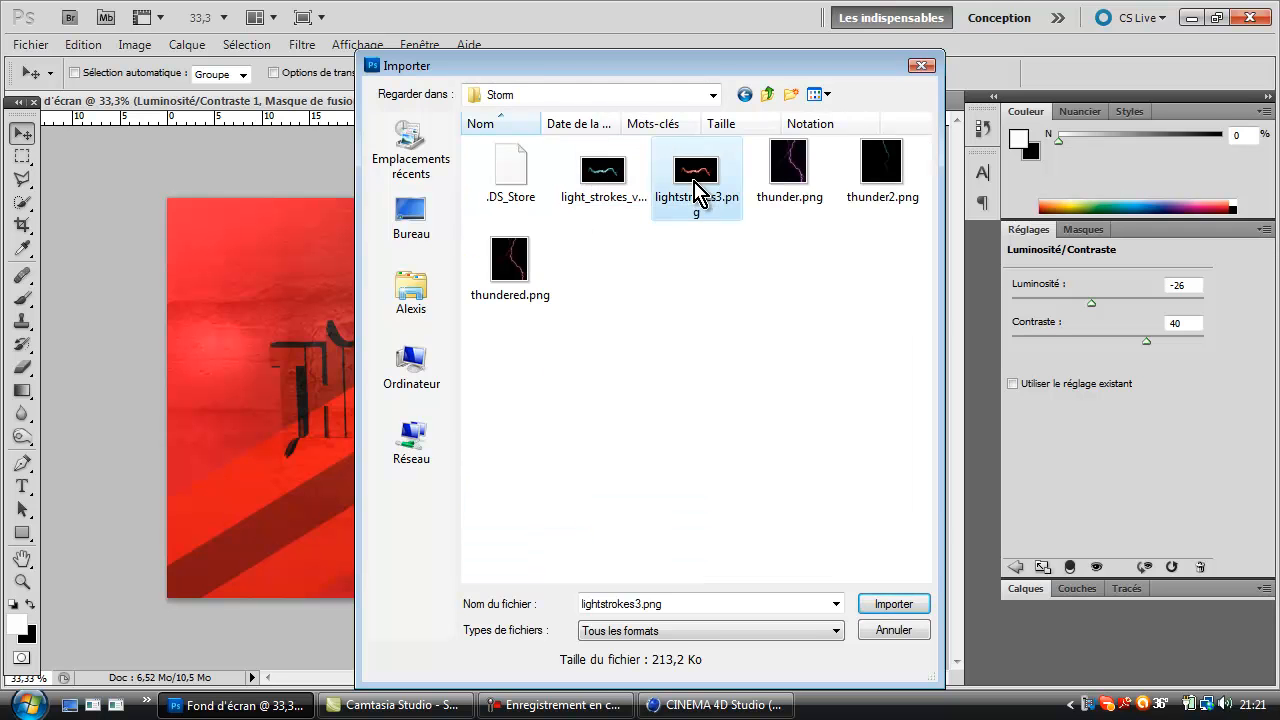
click(893, 604)
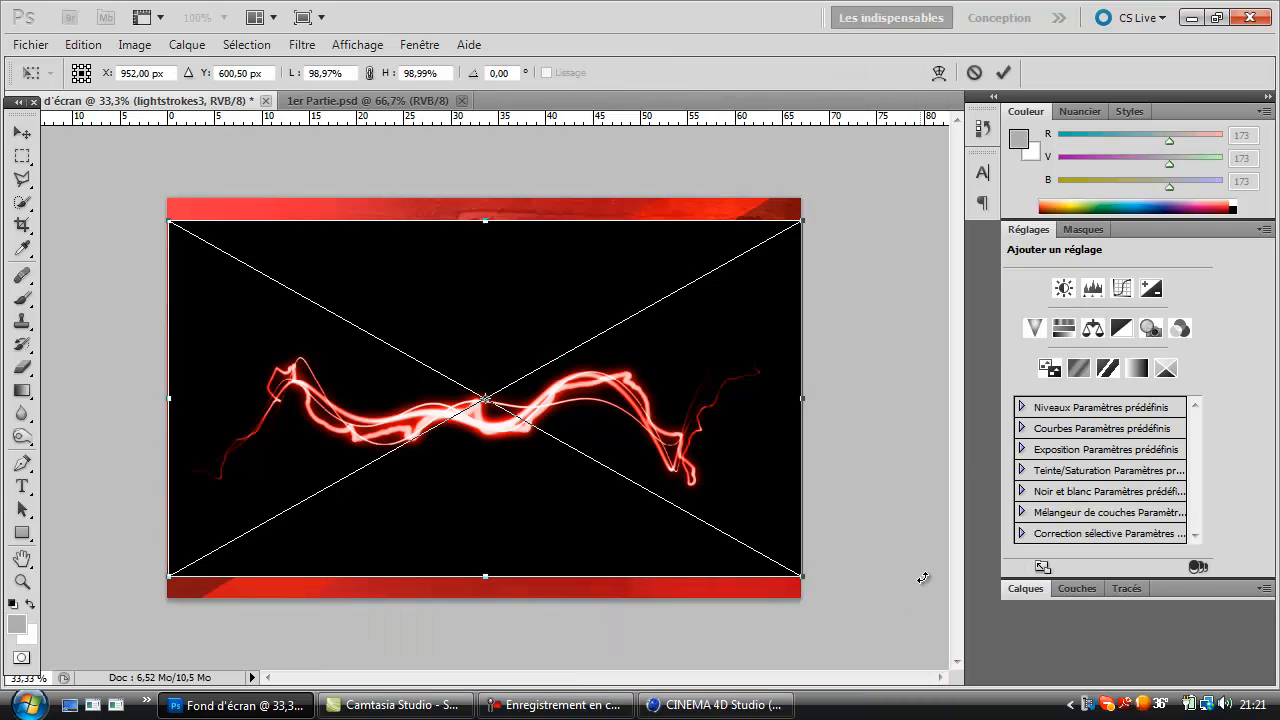
click(1088, 590)
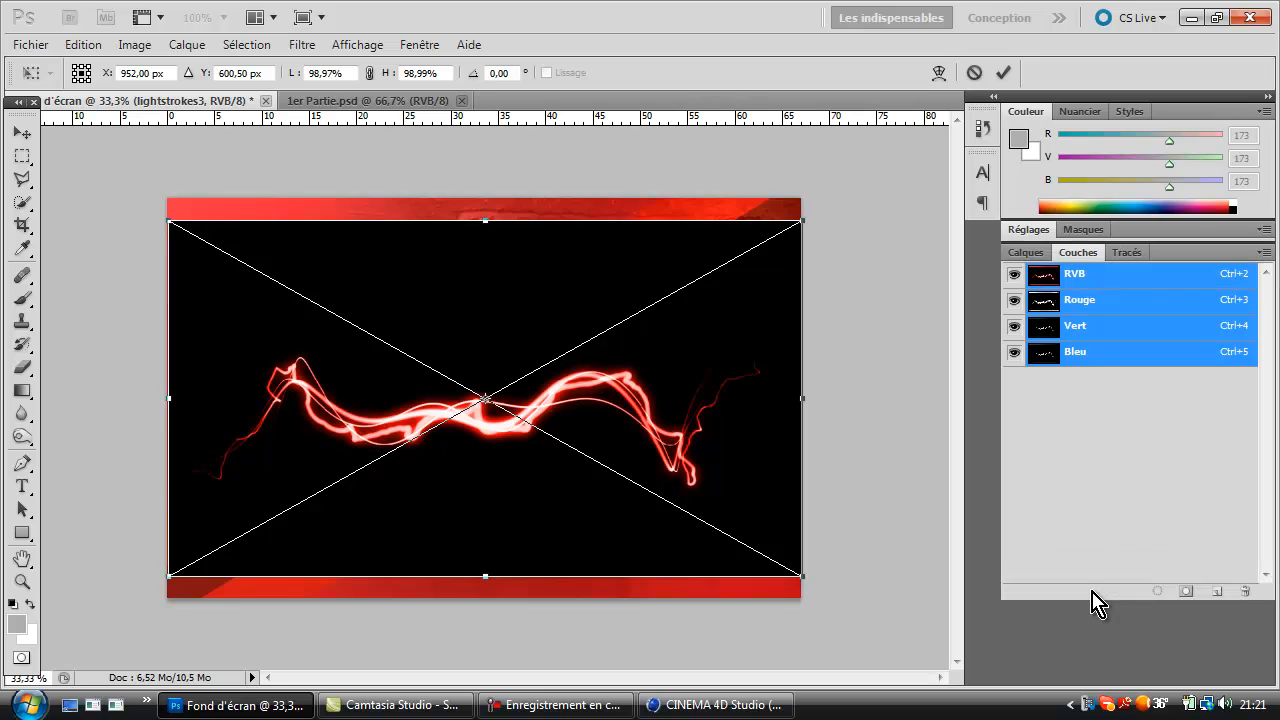
double_click(709, 453)
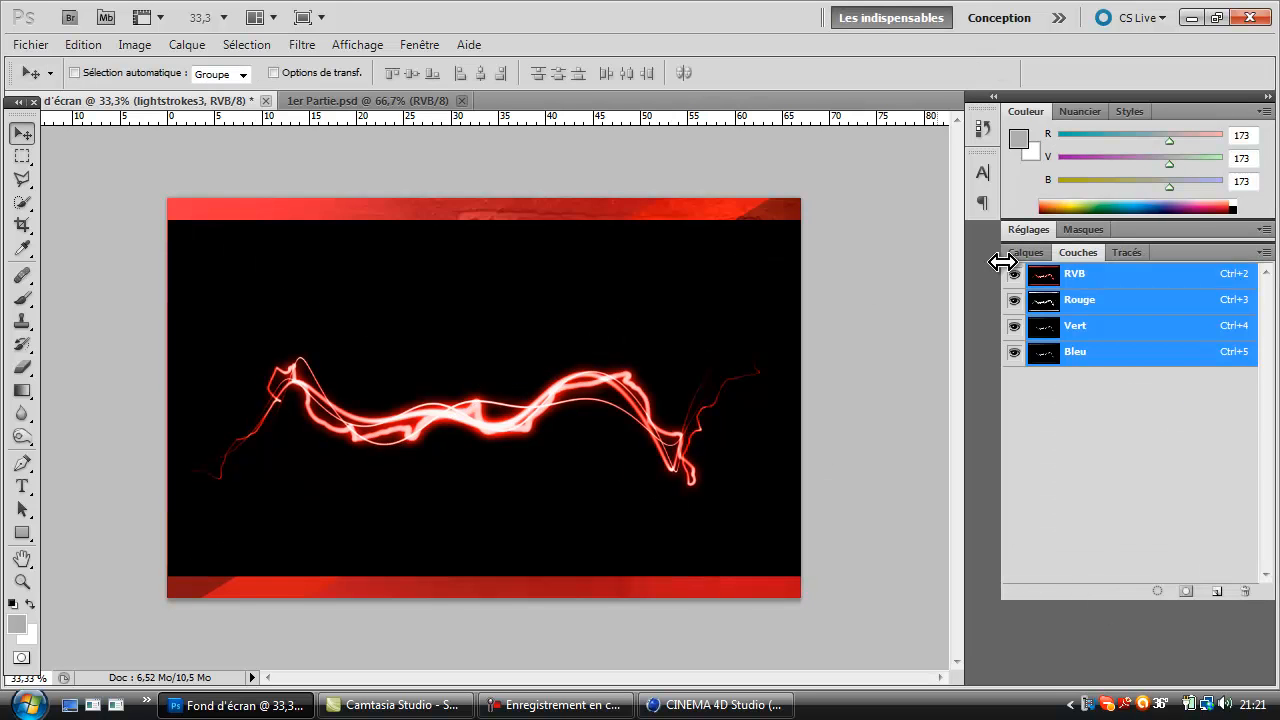
Set the lightstrokes3 layer's blend mode to Superposition and move the light streak below the TheGraphister text
click(1025, 252)
click(1095, 274)
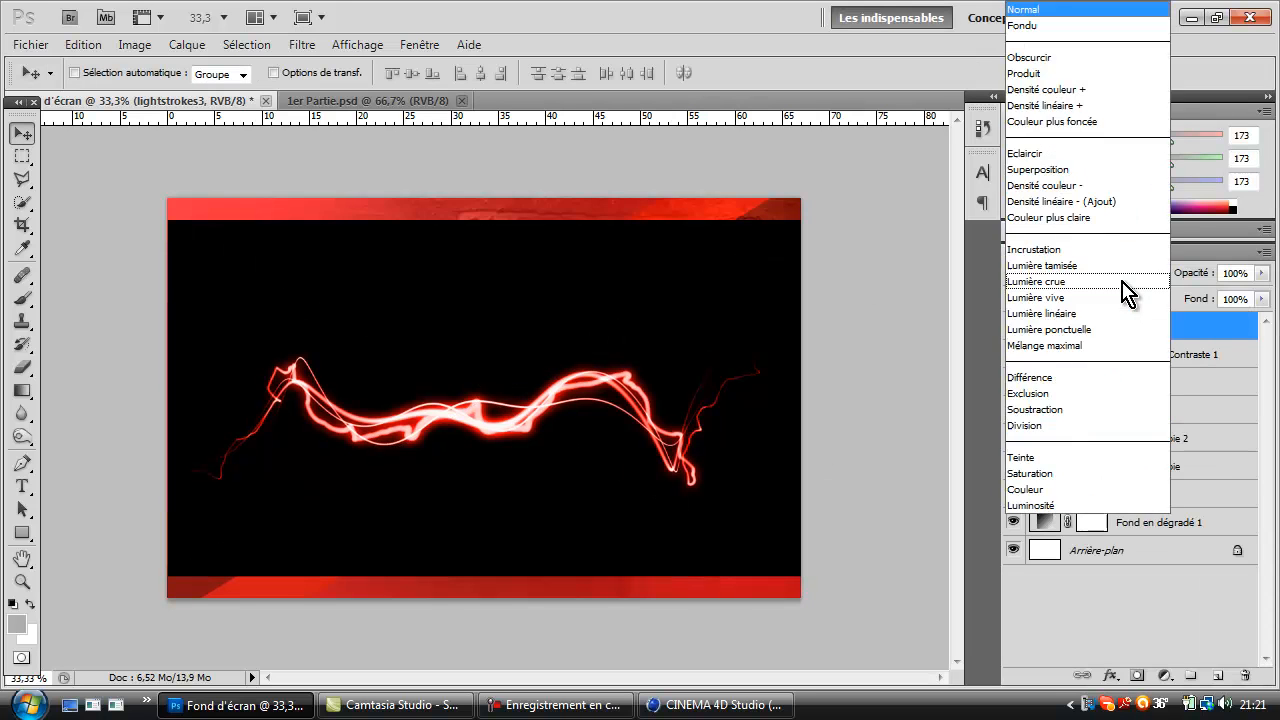
click(1012, 25)
key(Down)
key(Down)
key(Down)
key(Down)
key(Down)
key(Down)
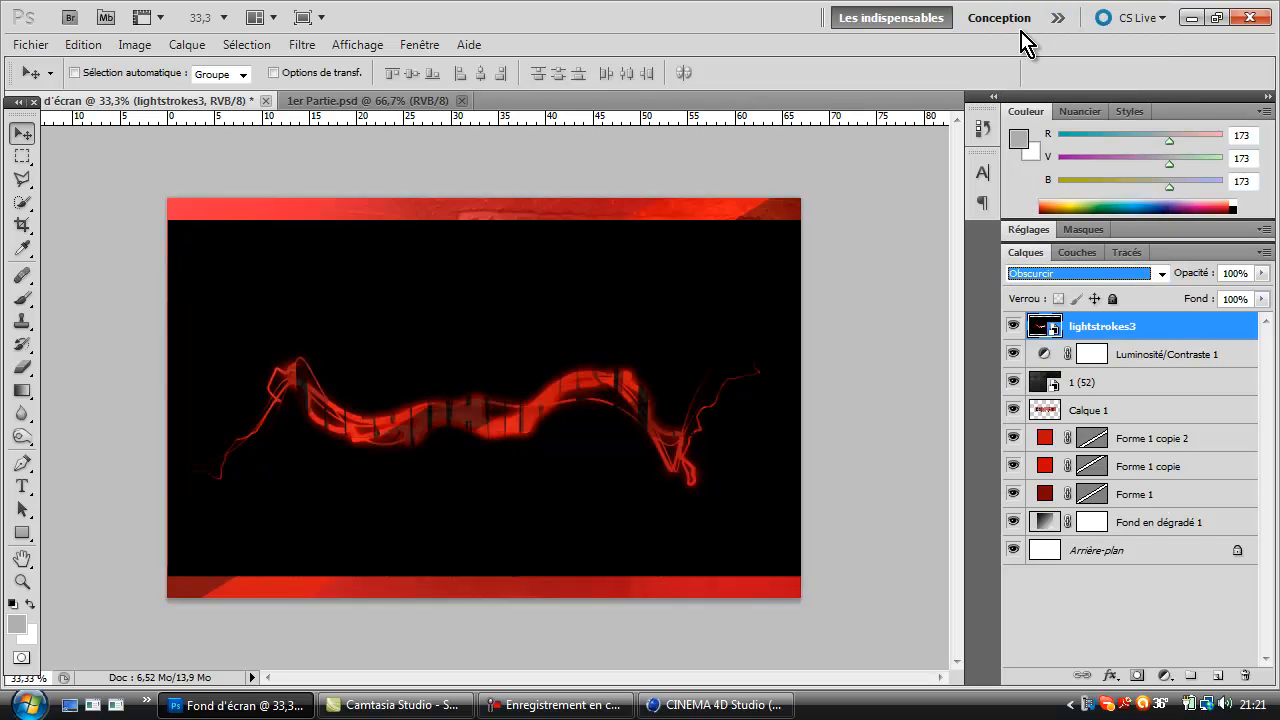
key(Down)
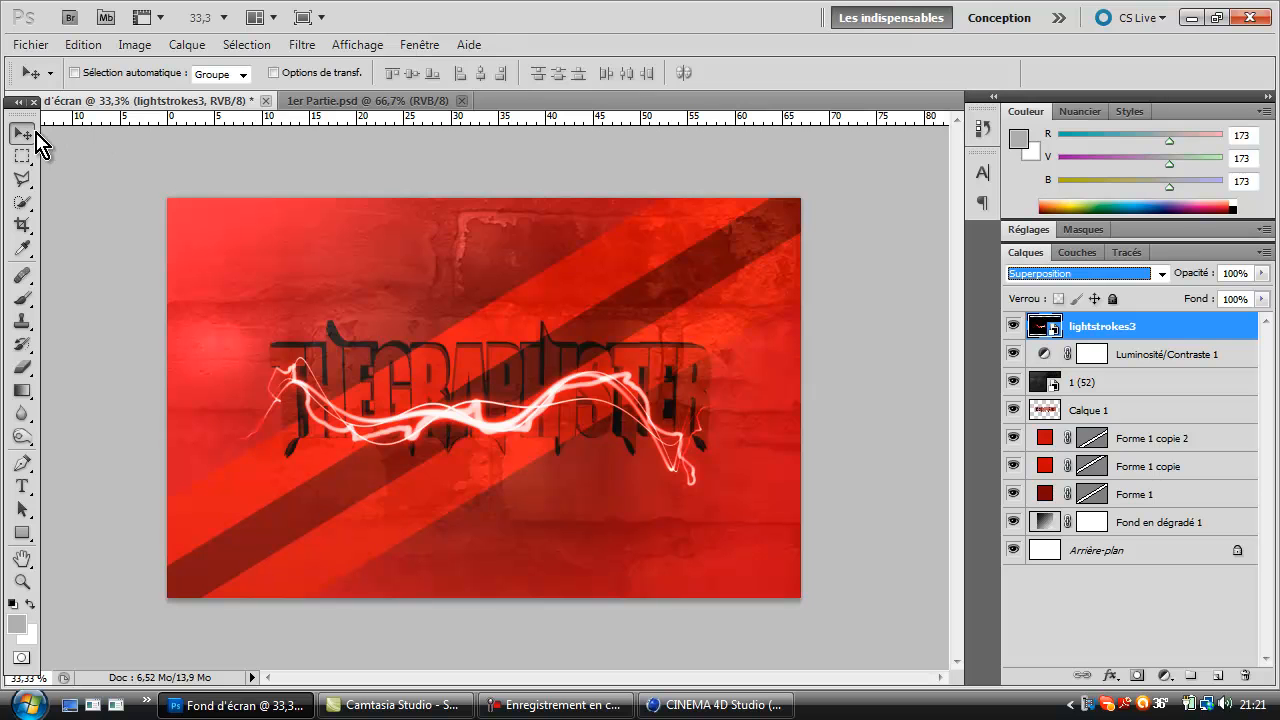
drag(478, 422, 478, 516)
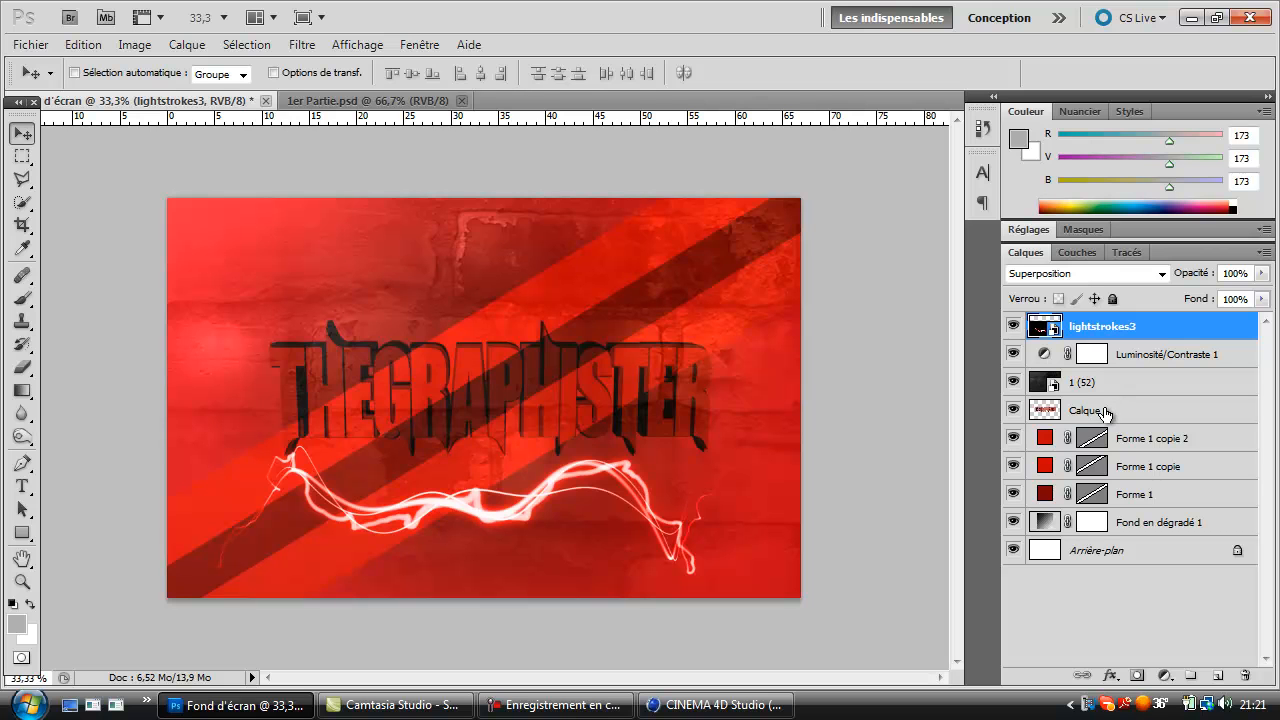
Add an Ombre portée effect to Calque 1 with 100% opacity and a size of 90 px
click(1105, 412)
drag(1105, 412, 1093, 437)
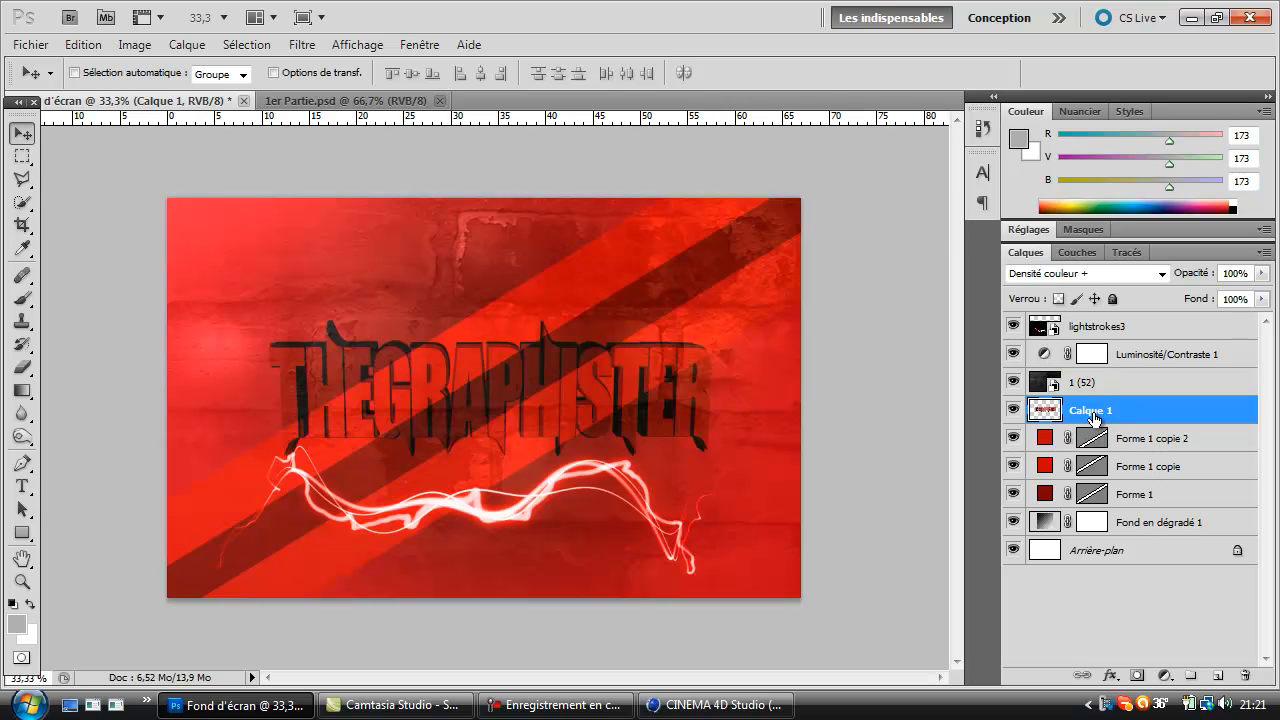
double_click(1093, 412)
double_click(1149, 409)
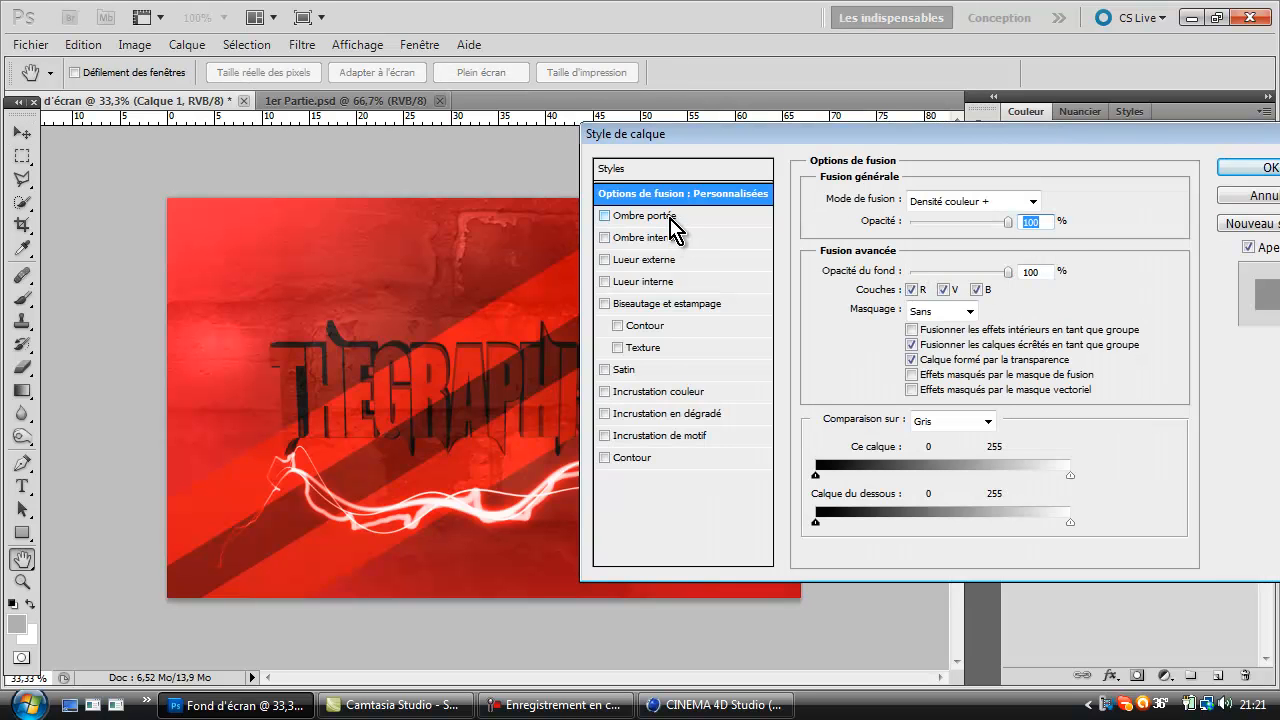
click(669, 216)
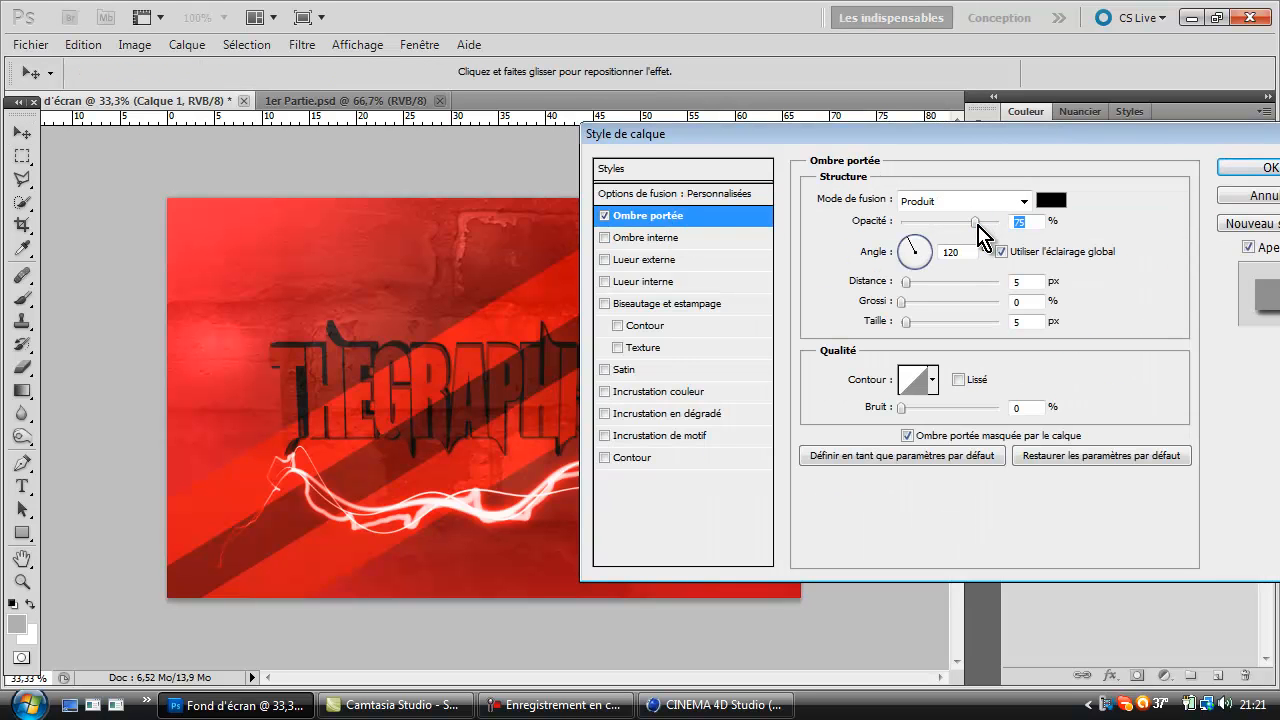
drag(905, 323, 938, 324)
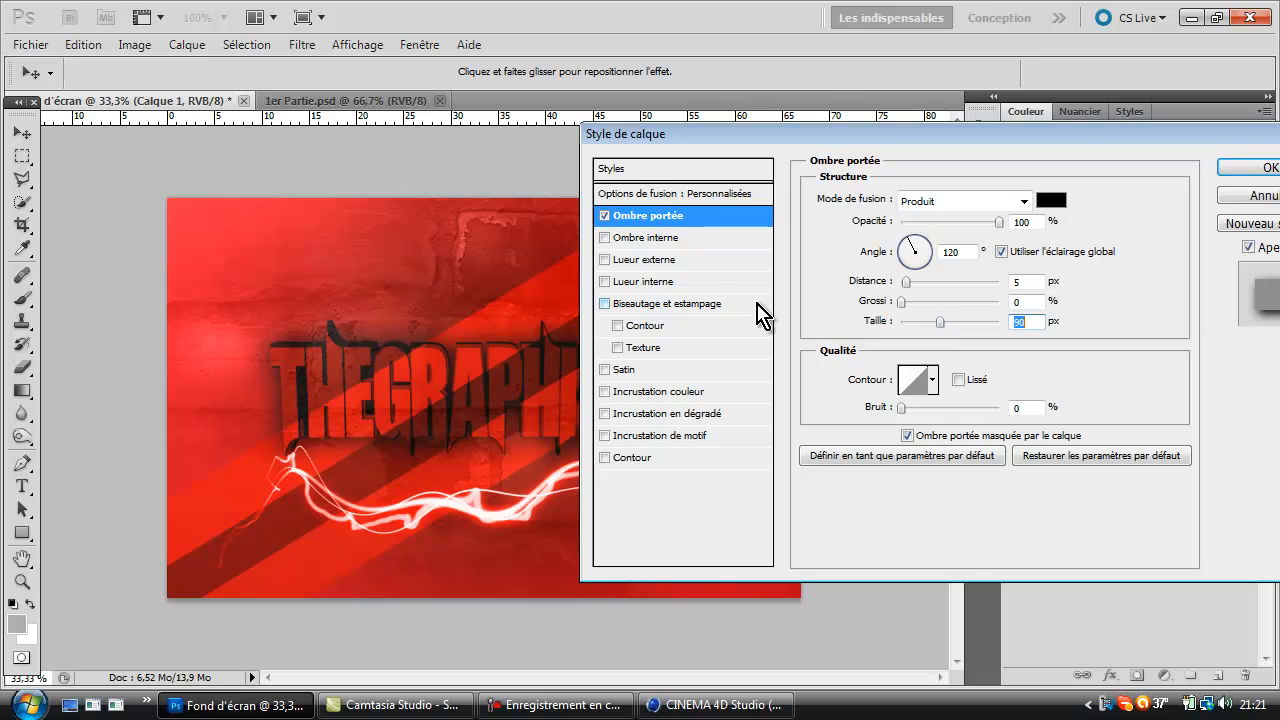
Add a Lueur interne effect to Calque 1 using dark grey 222222 at 50% opacity
click(673, 288)
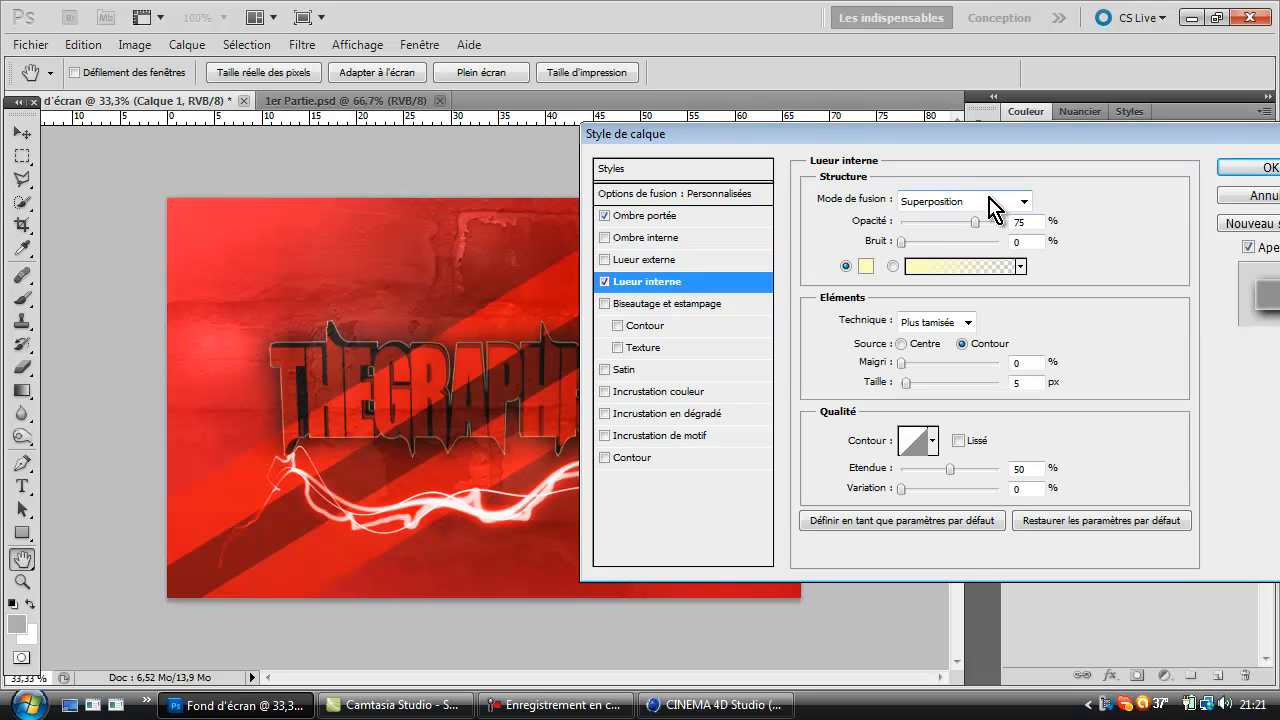
click(866, 266)
drag(784, 472, 652, 630)
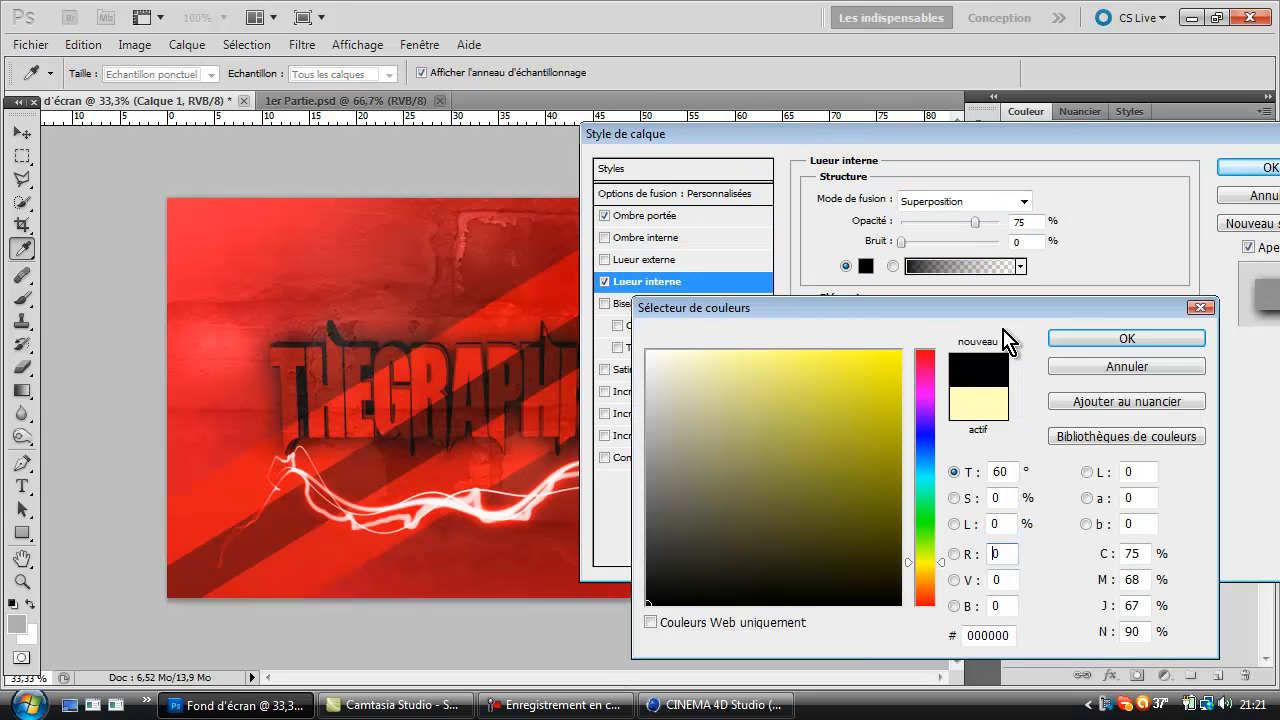
click(650, 379)
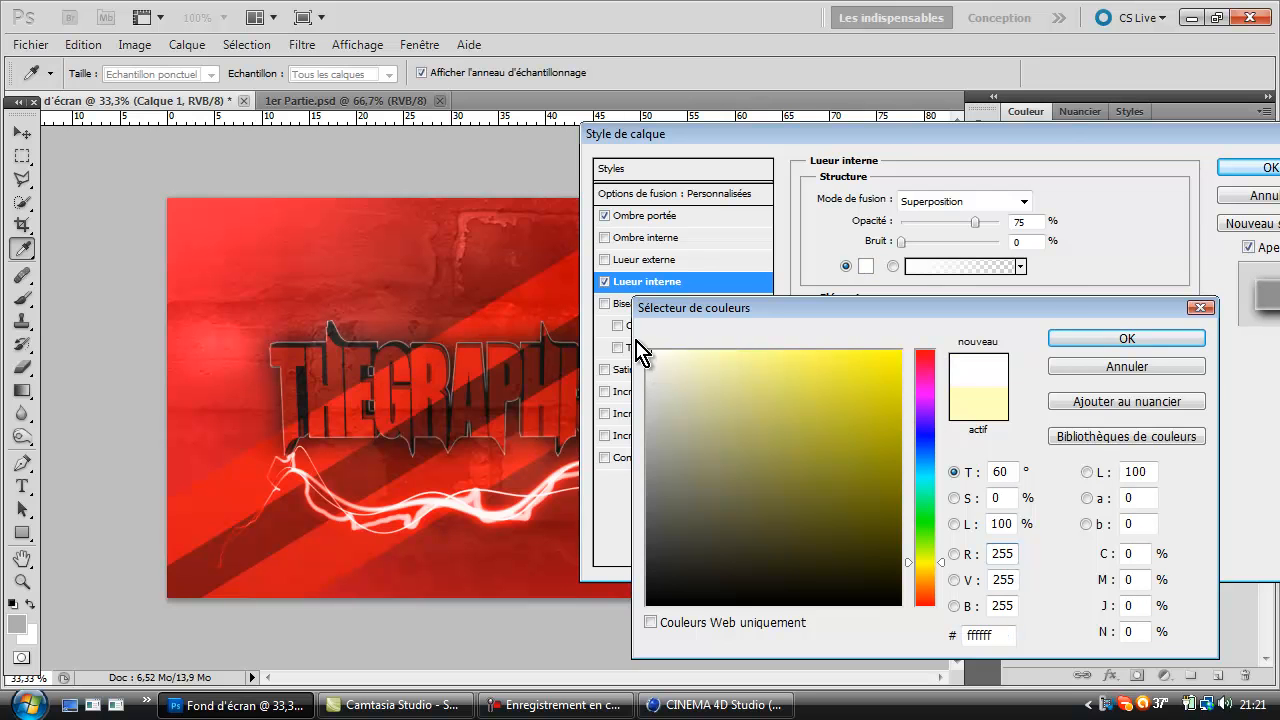
mouse_move(691, 429)
mouse_down()
mouse_move(645, 491)
mouse_move(671, 514)
mouse_move(638, 549)
mouse_move(646, 572)
mouse_up()
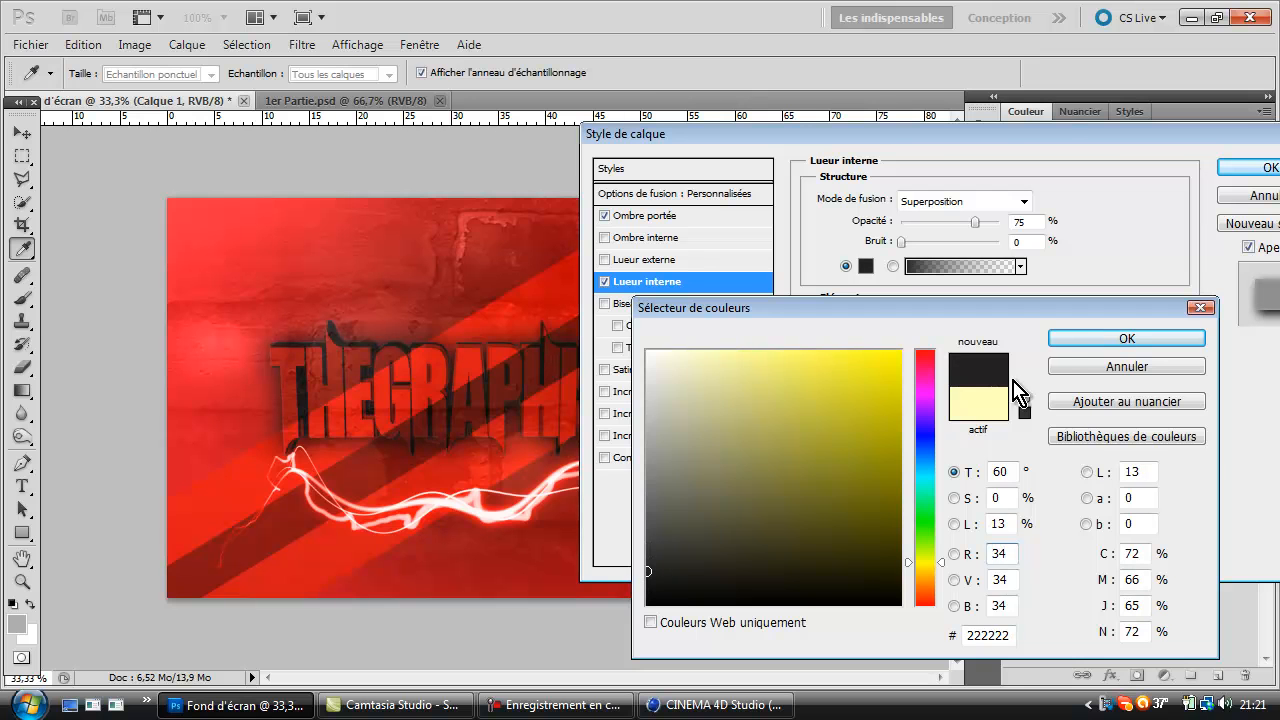
click(1090, 340)
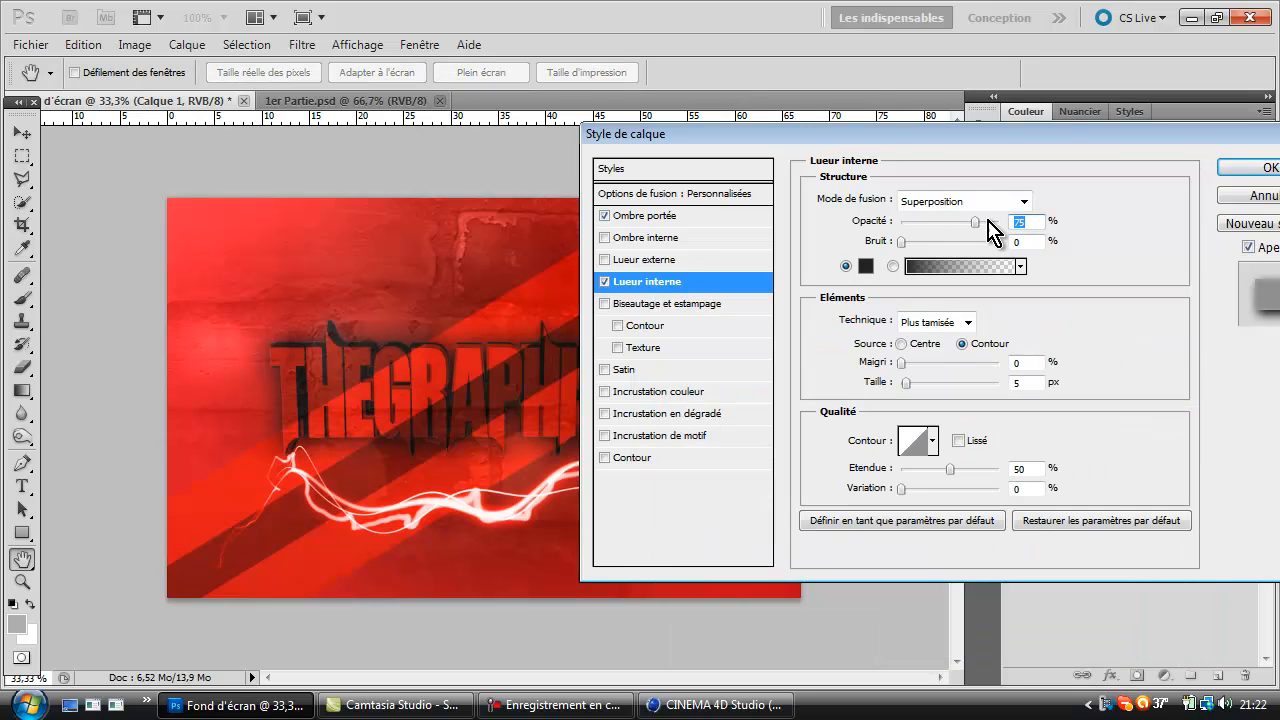
drag(979, 222, 950, 233)
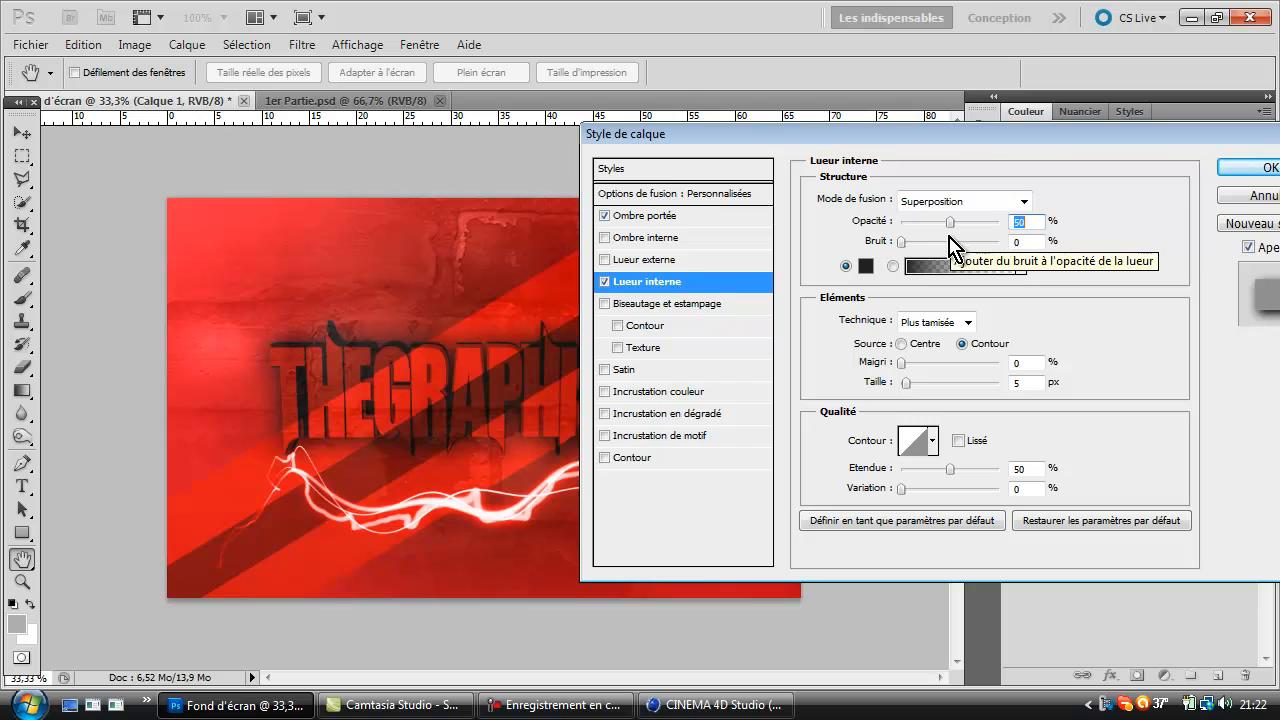
click(665, 327)
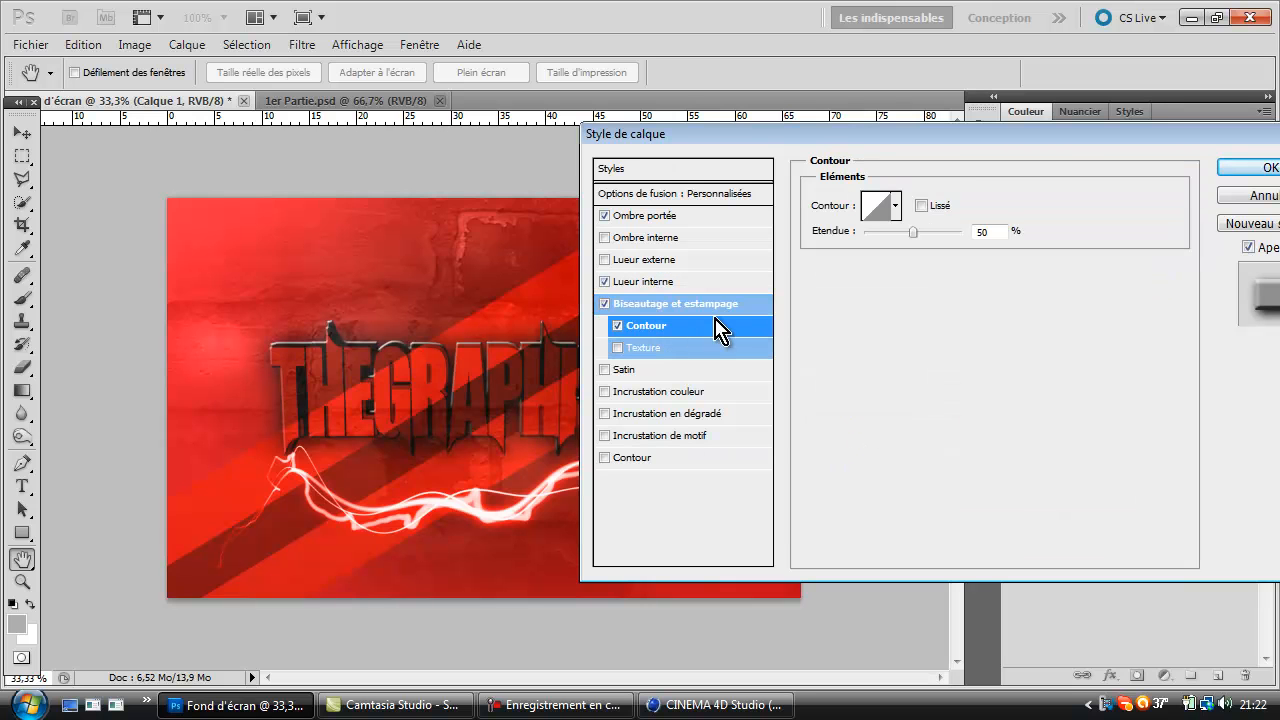
click(637, 326)
click(604, 305)
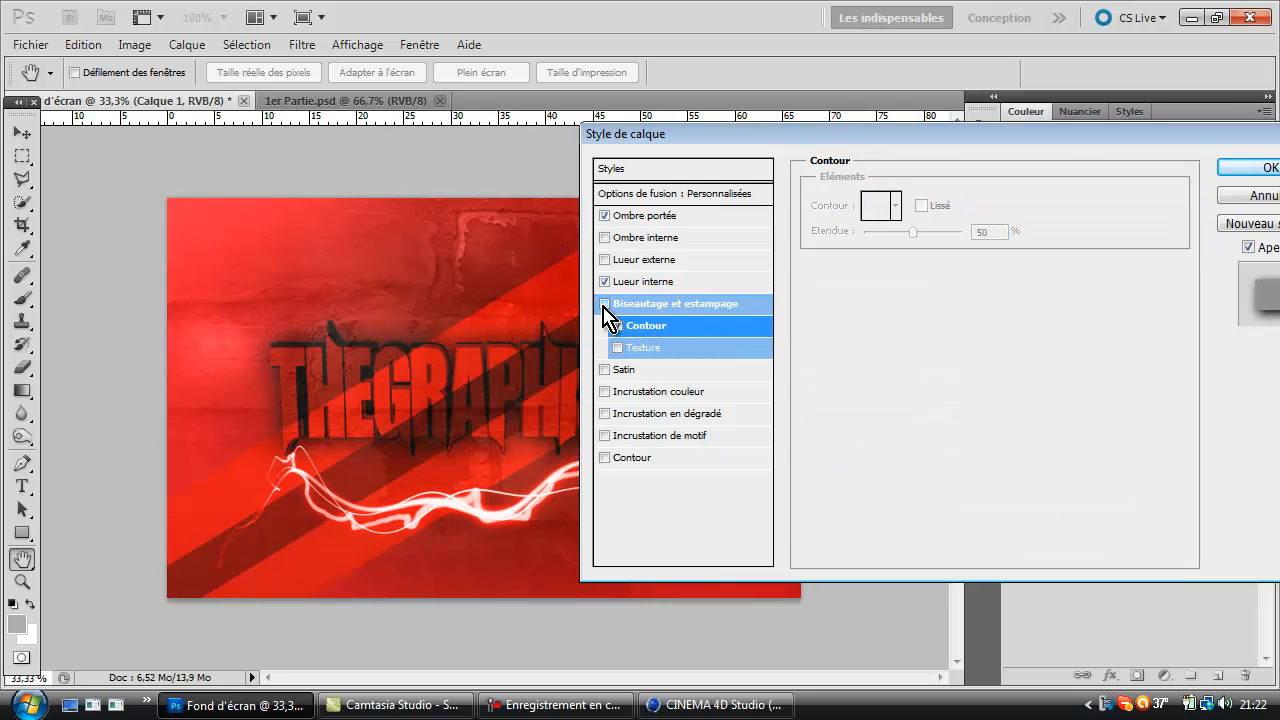
Add a black exterior Contour effect 16 px wide to Calque 1 and apply the layer style
click(605, 459)
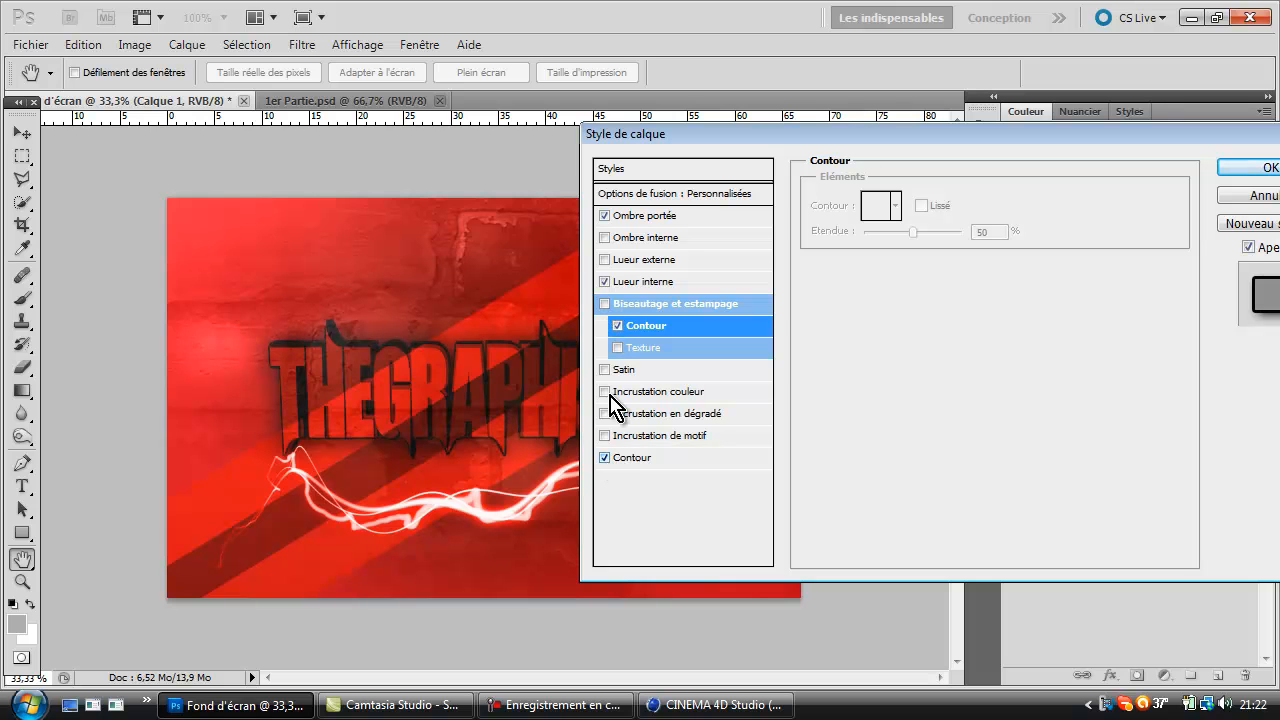
click(639, 464)
click(929, 199)
drag(929, 200, 925, 201)
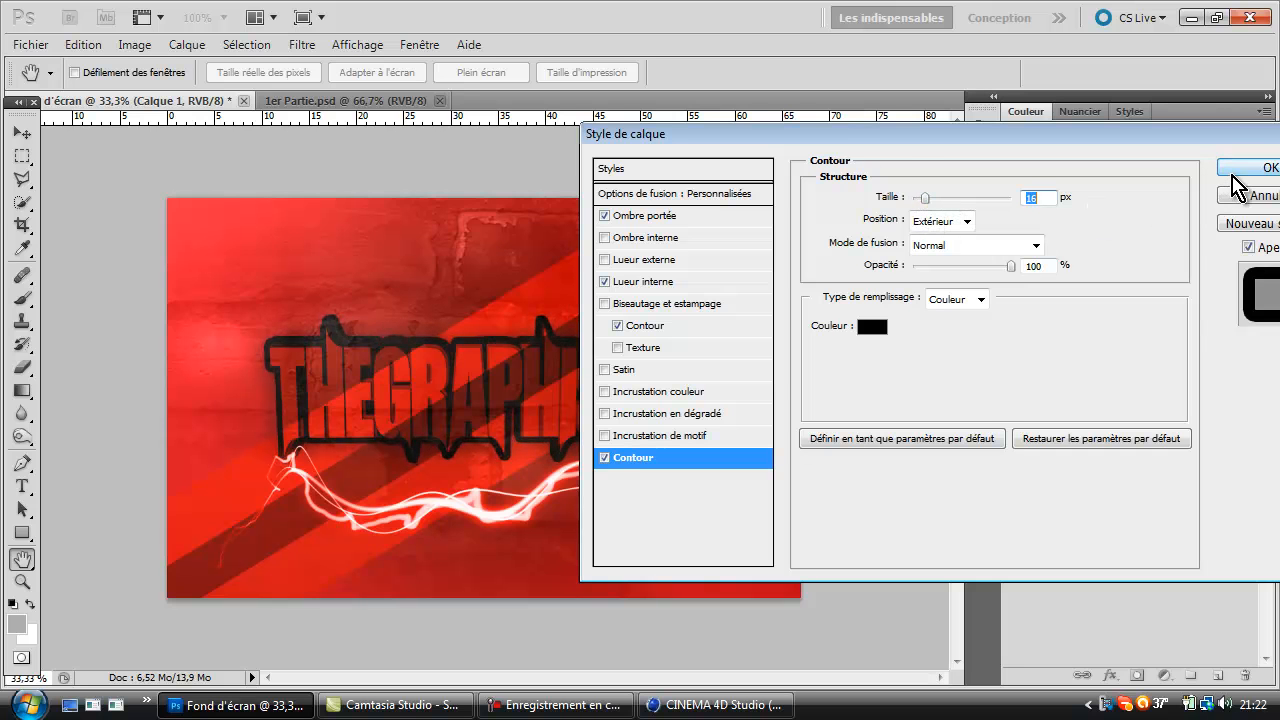
click(1248, 168)
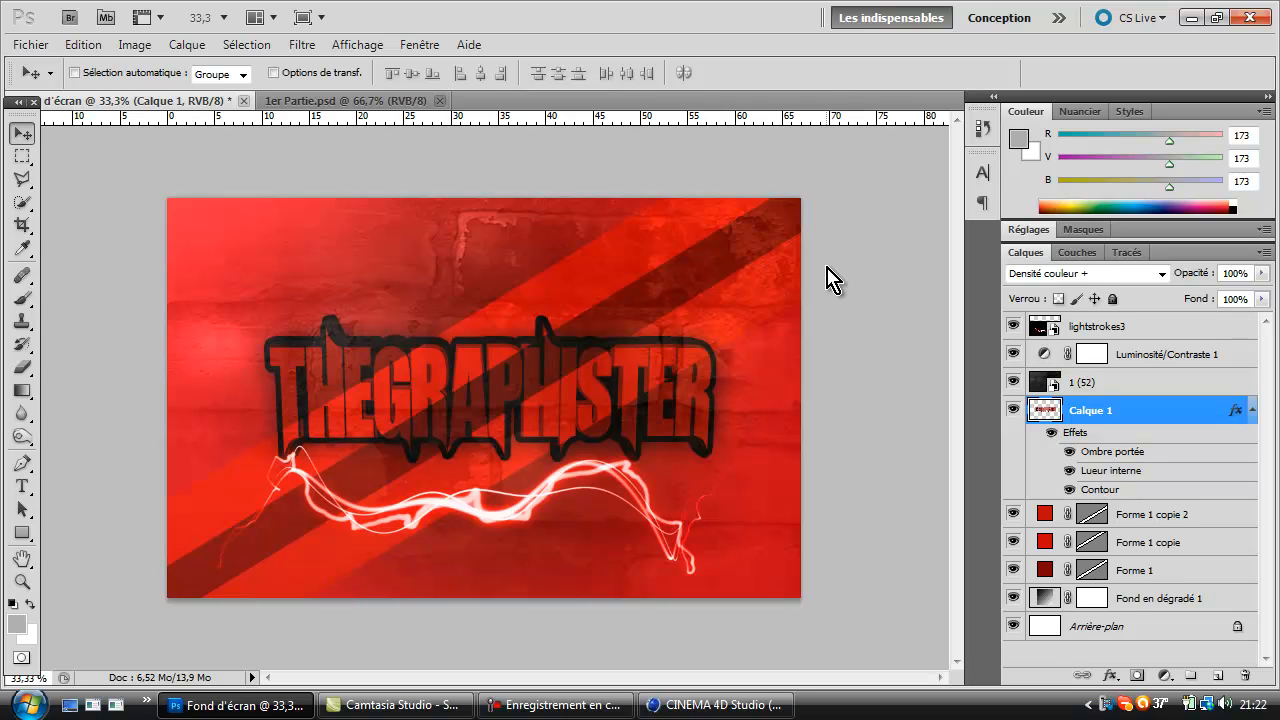
Change the lightstrokes3 layer's blend mode to Couleur plus claire and shift the light streak slightly down and to the right
click(1120, 327)
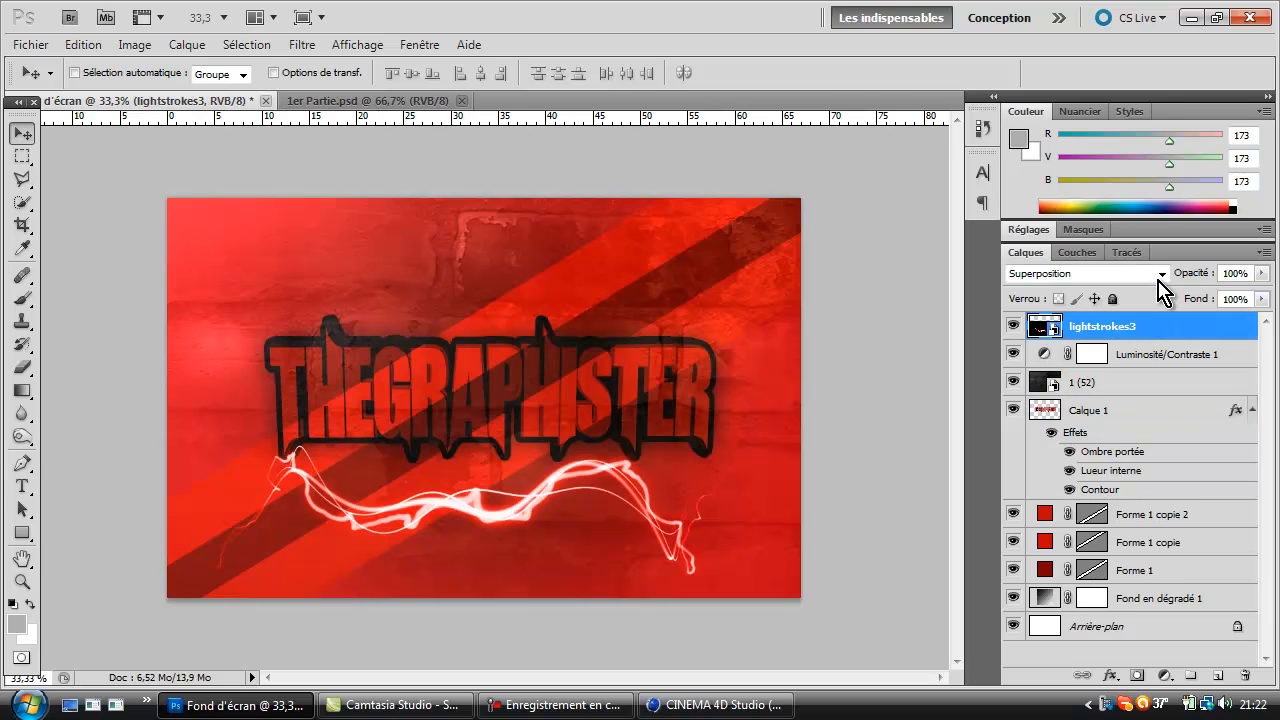
click(1162, 273)
click(1035, 217)
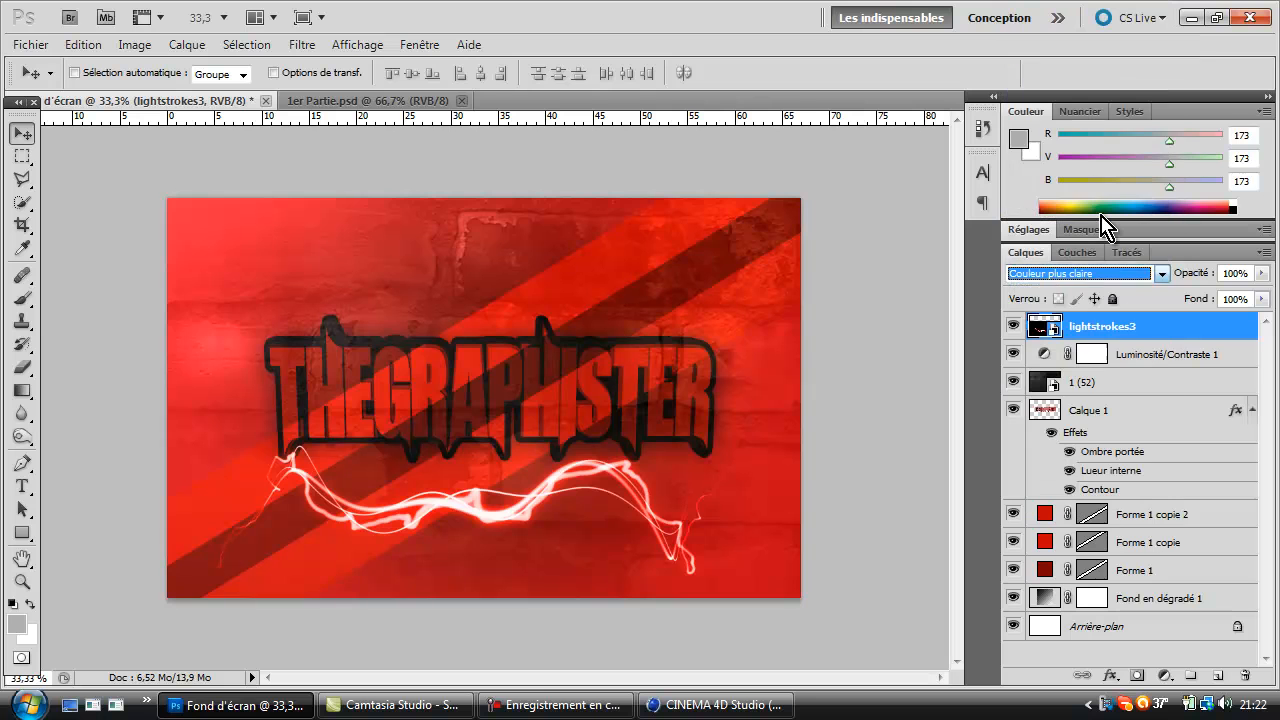
key(Down)
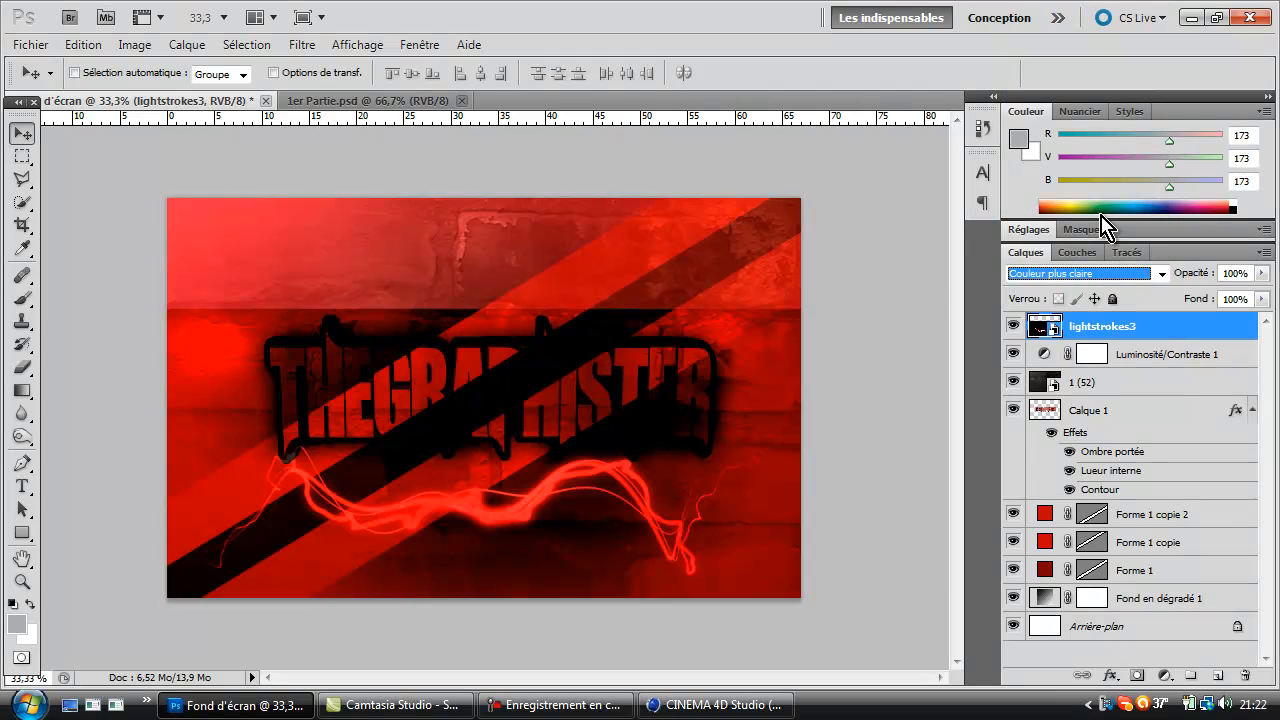
key(Up)
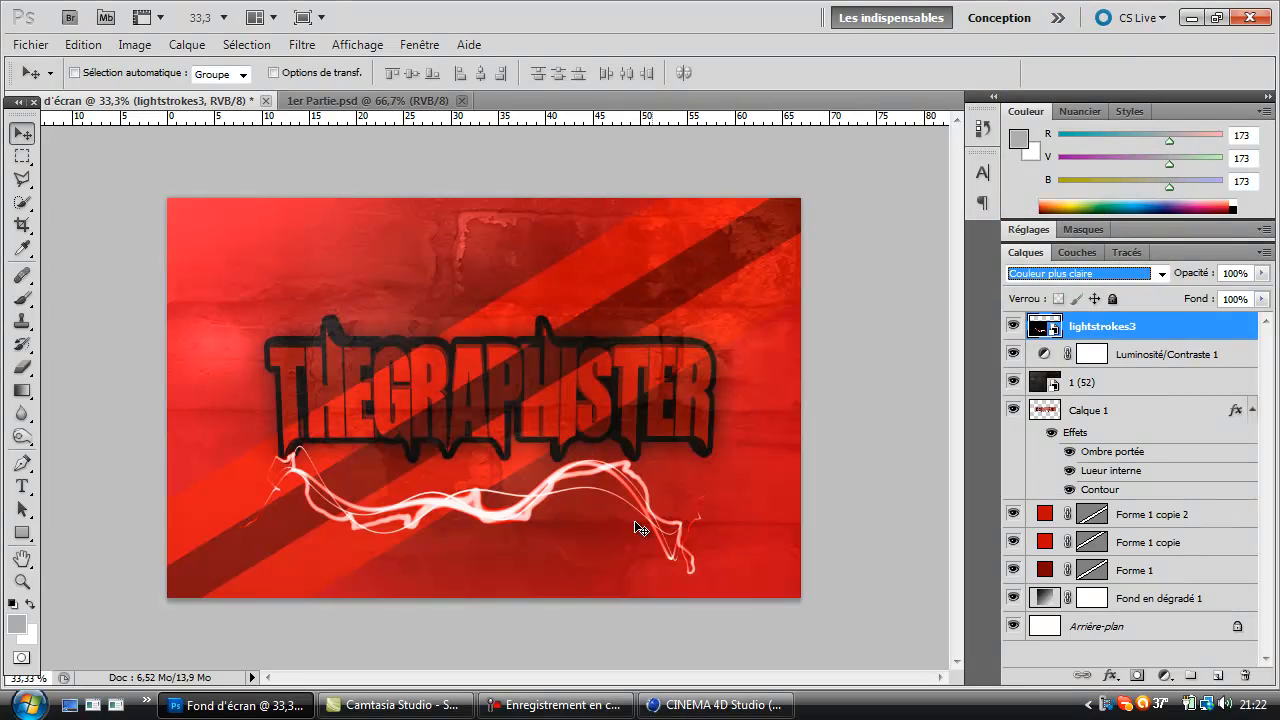
drag(571, 509, 593, 528)
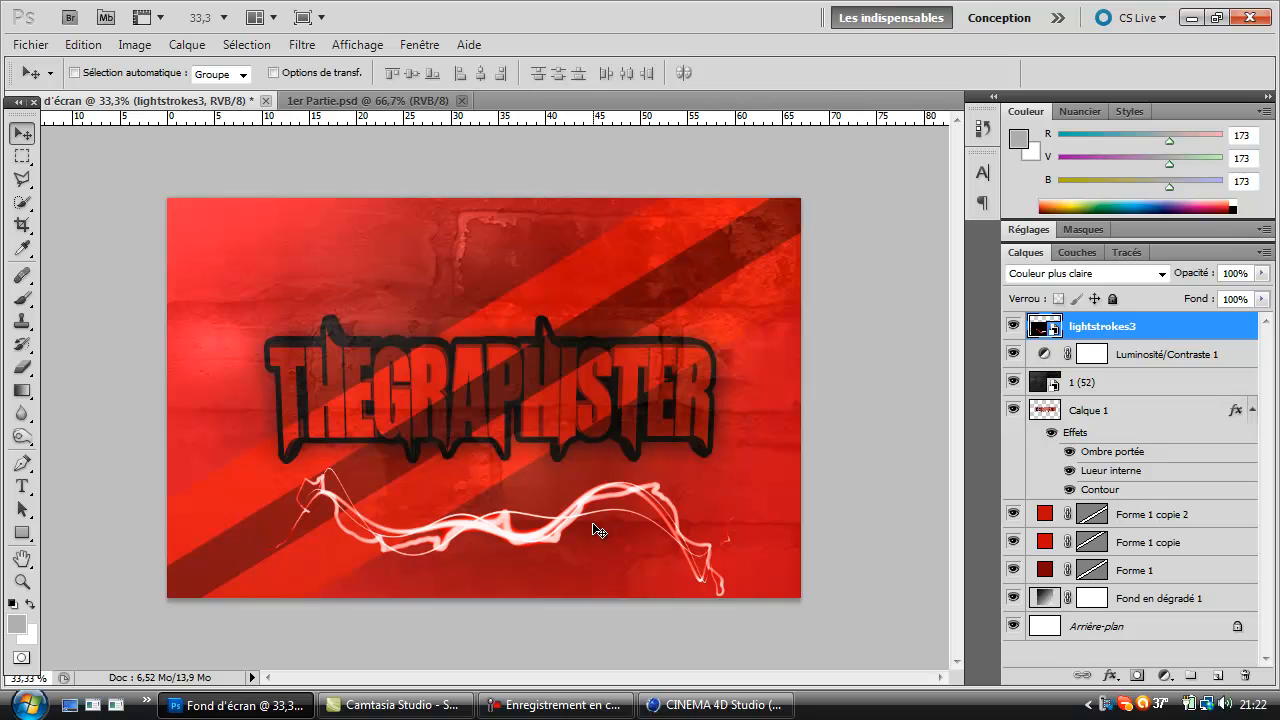